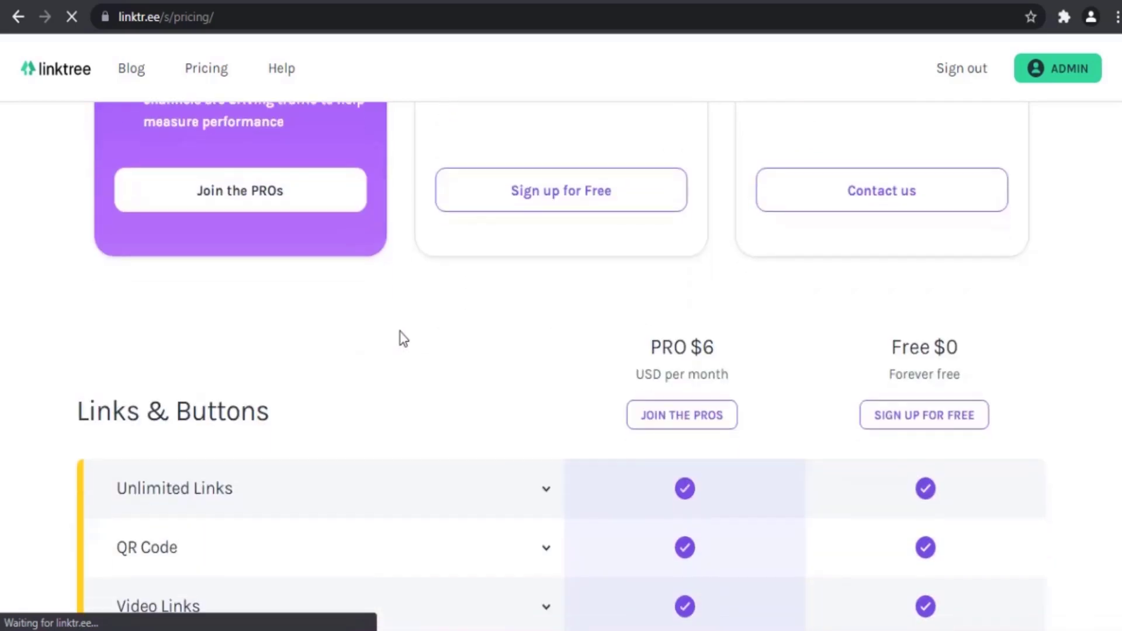
scroll(446, 310, "down", 3)
scroll(471, 302, "down", 2)
scroll(485, 314, "up", 2)
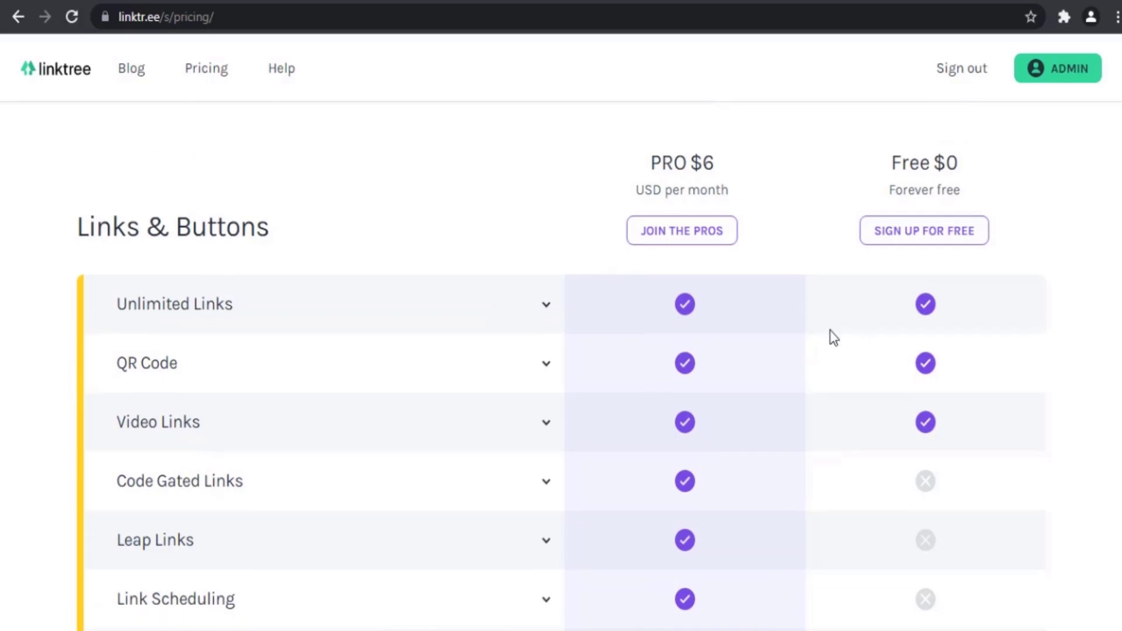
scroll(837, 321, "down", 2)
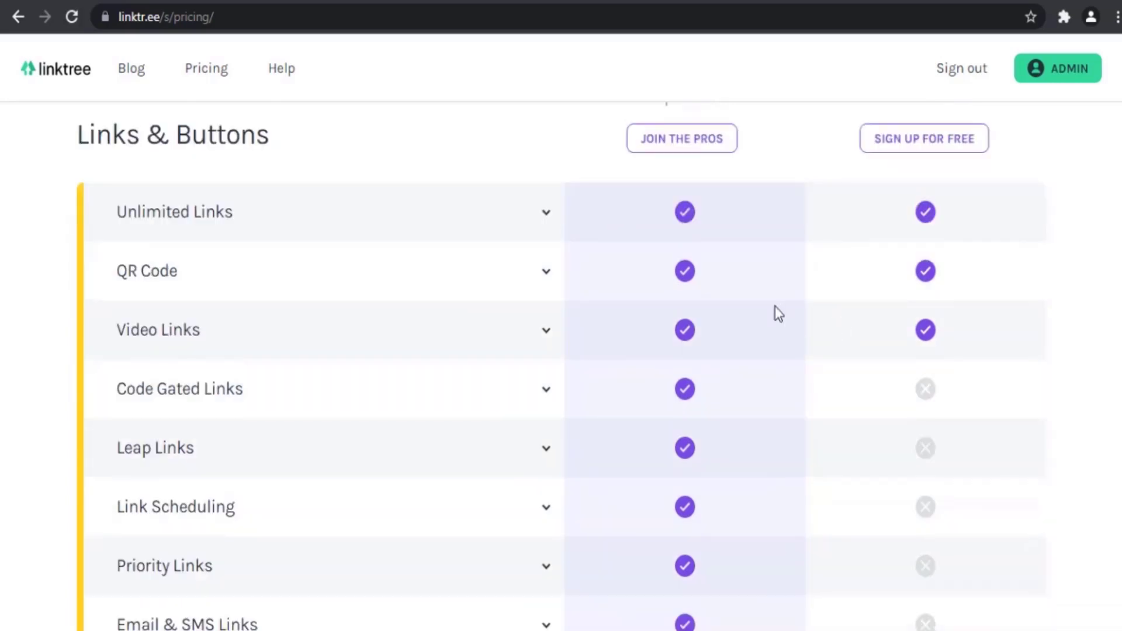
scroll(790, 368, "down", 2)
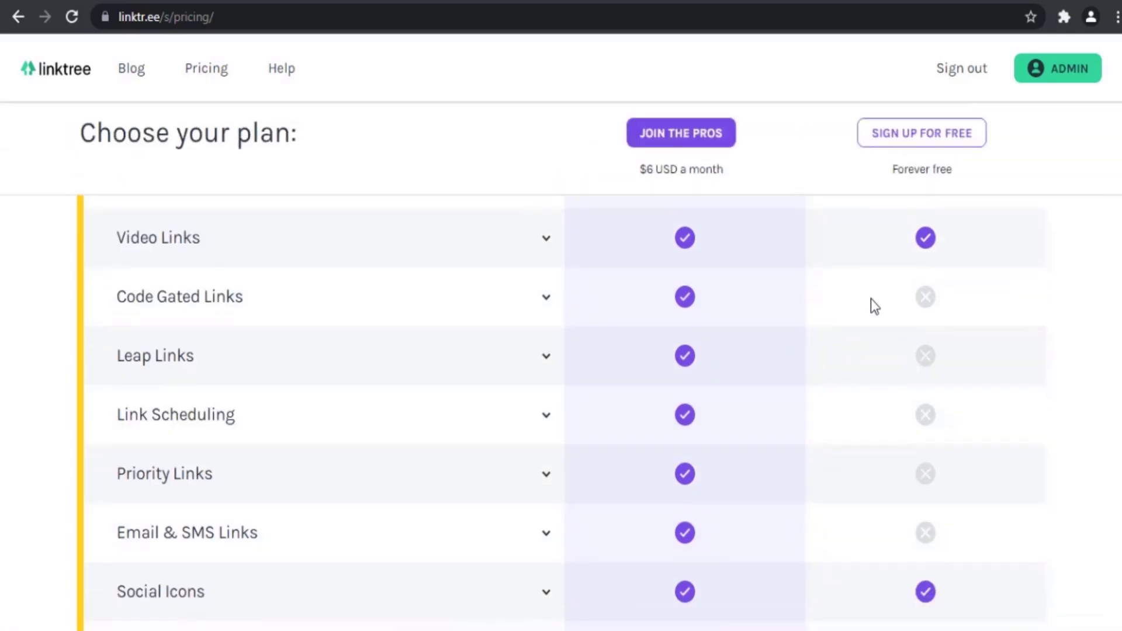
scroll(814, 355, "down", 2)
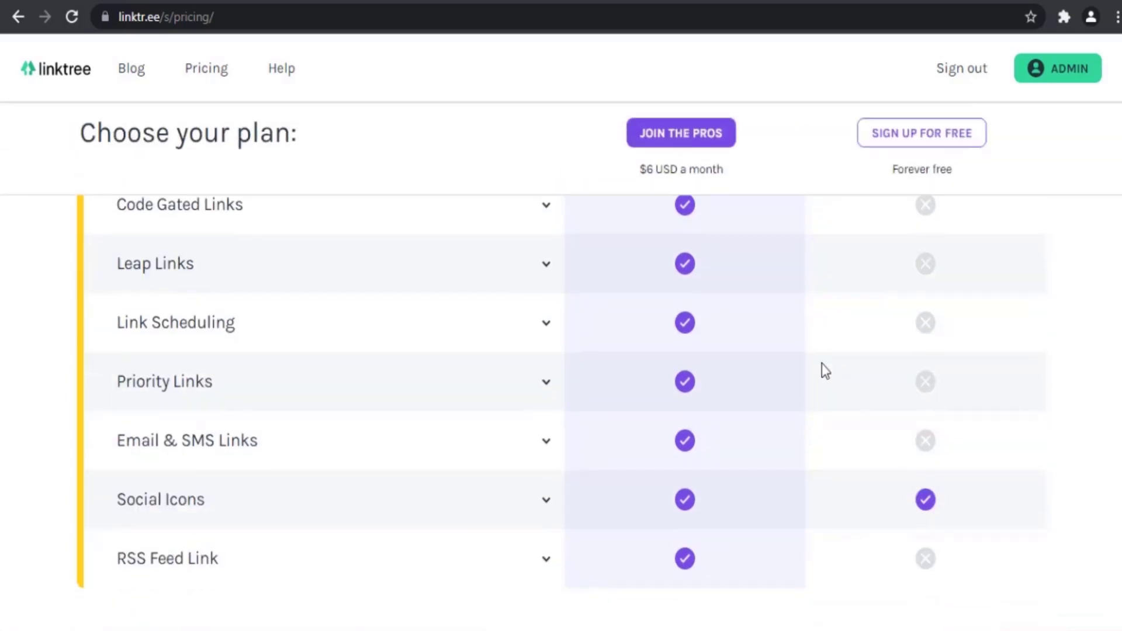
scroll(821, 426, "down", 2)
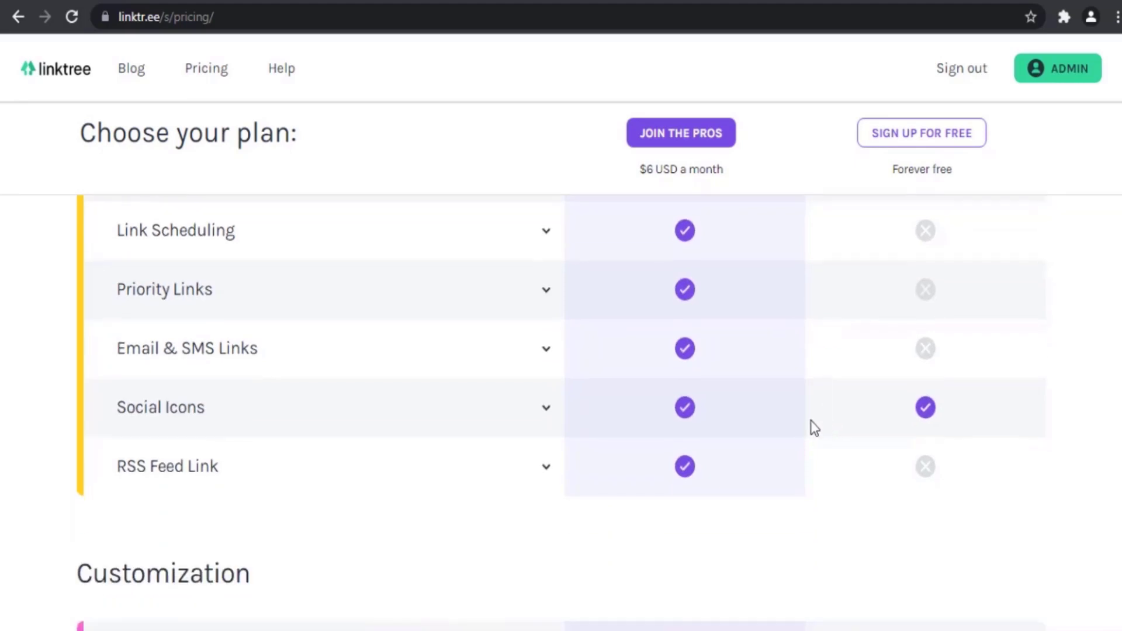
scroll(800, 437, "down", 4)
scroll(804, 435, "down", 2)
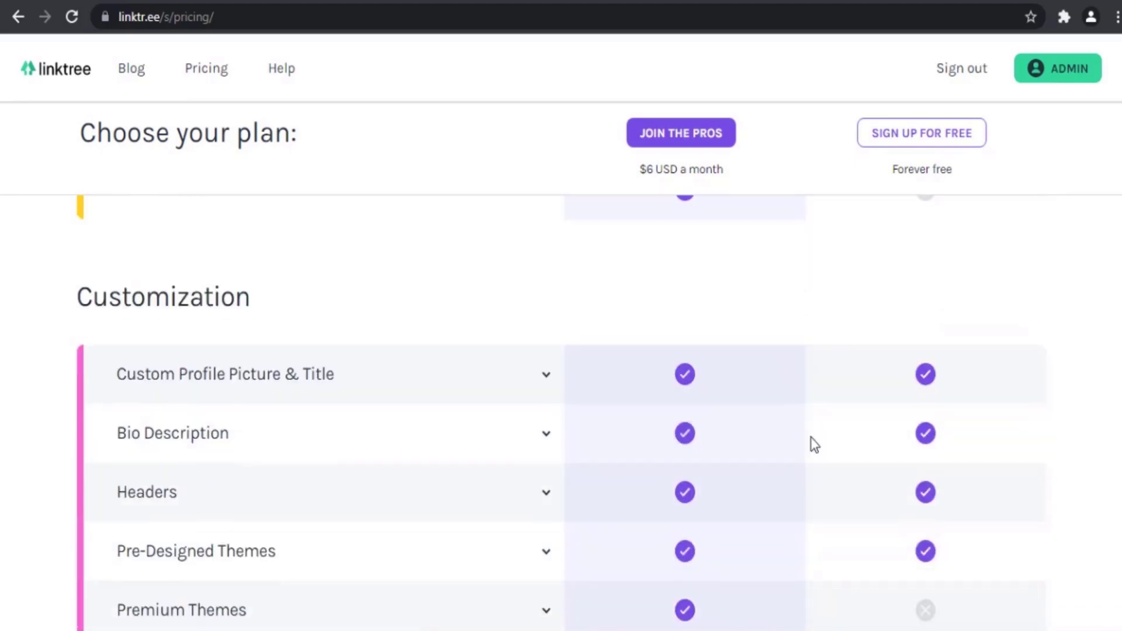
scroll(807, 423, "down", 2)
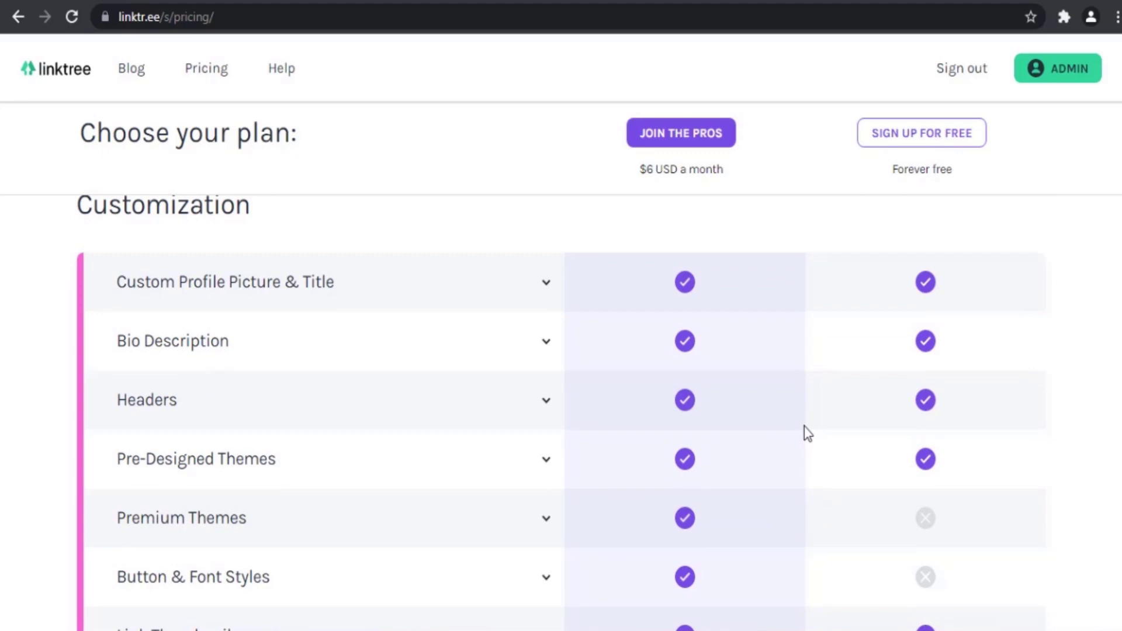
scroll(804, 426, "down", 2)
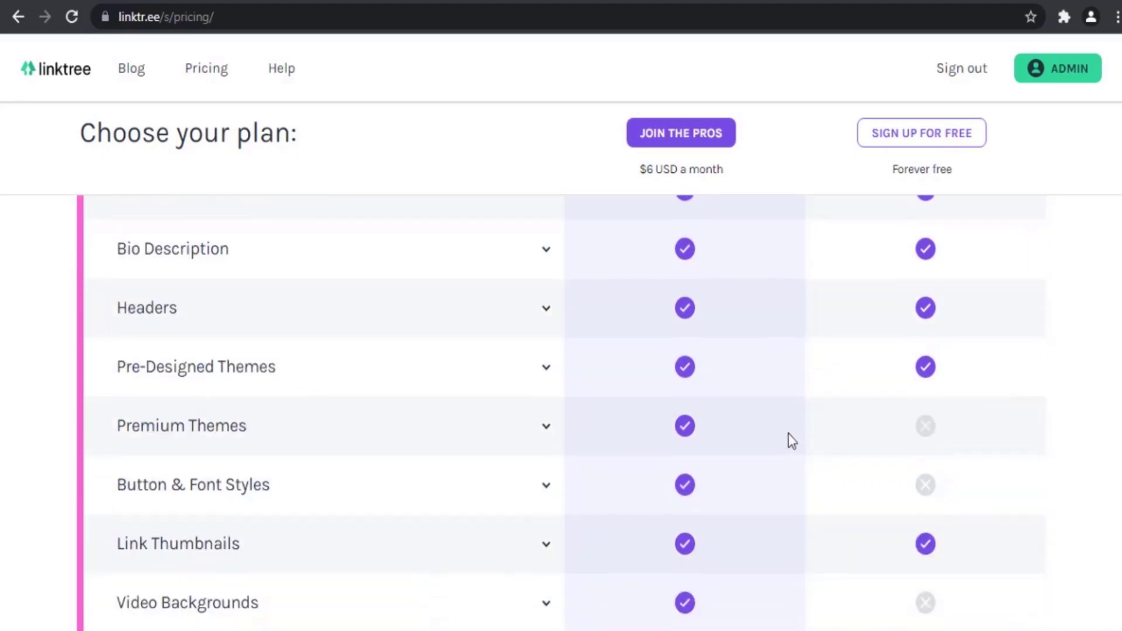
scroll(792, 438, "down", 2)
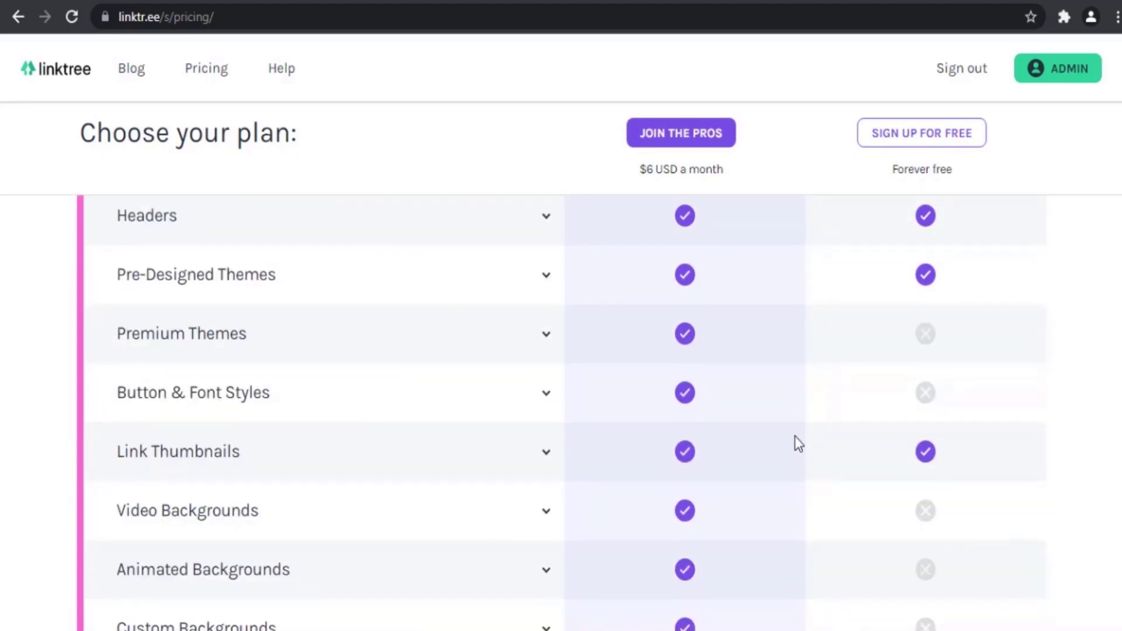
scroll(794, 437, "down", 2)
scroll(796, 437, "down", 3)
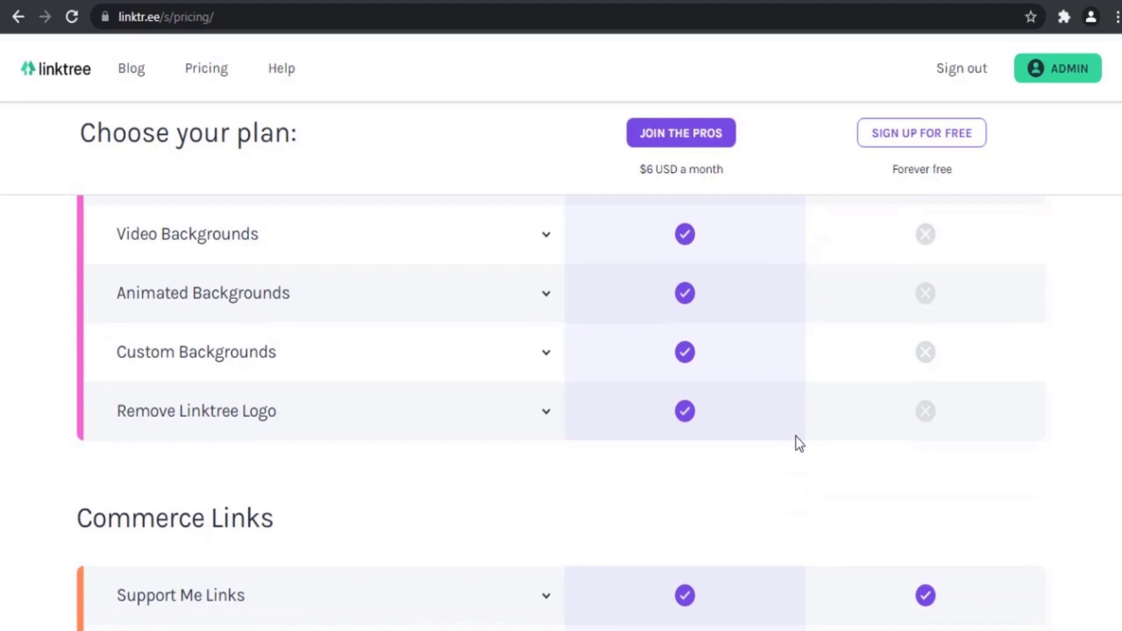
scroll(795, 436, "down", 3)
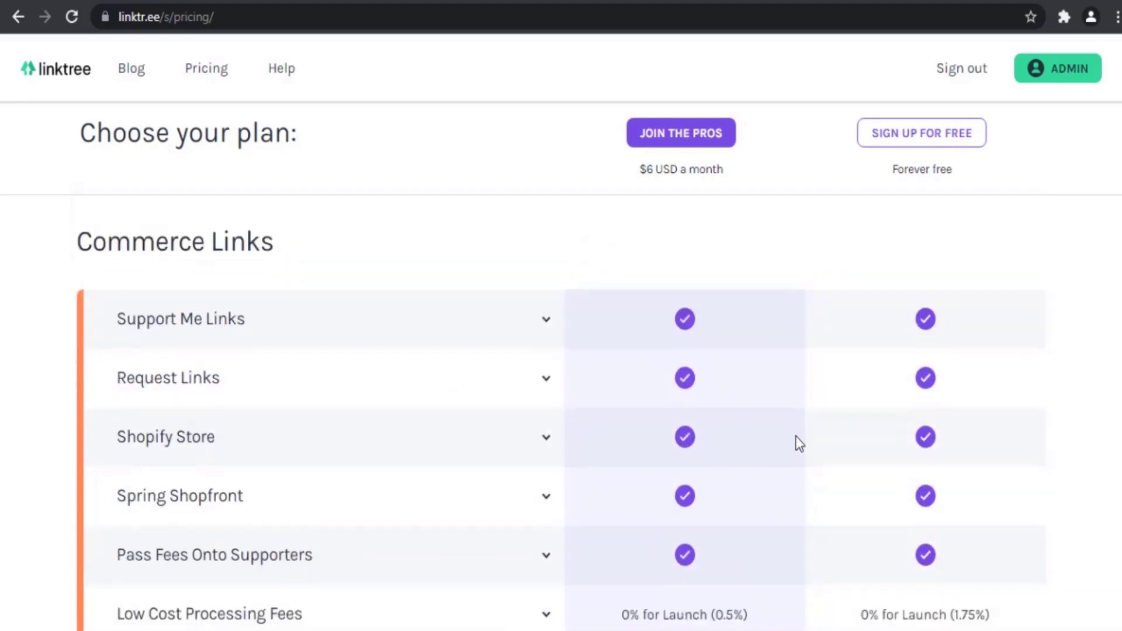
scroll(796, 437, "down", 1)
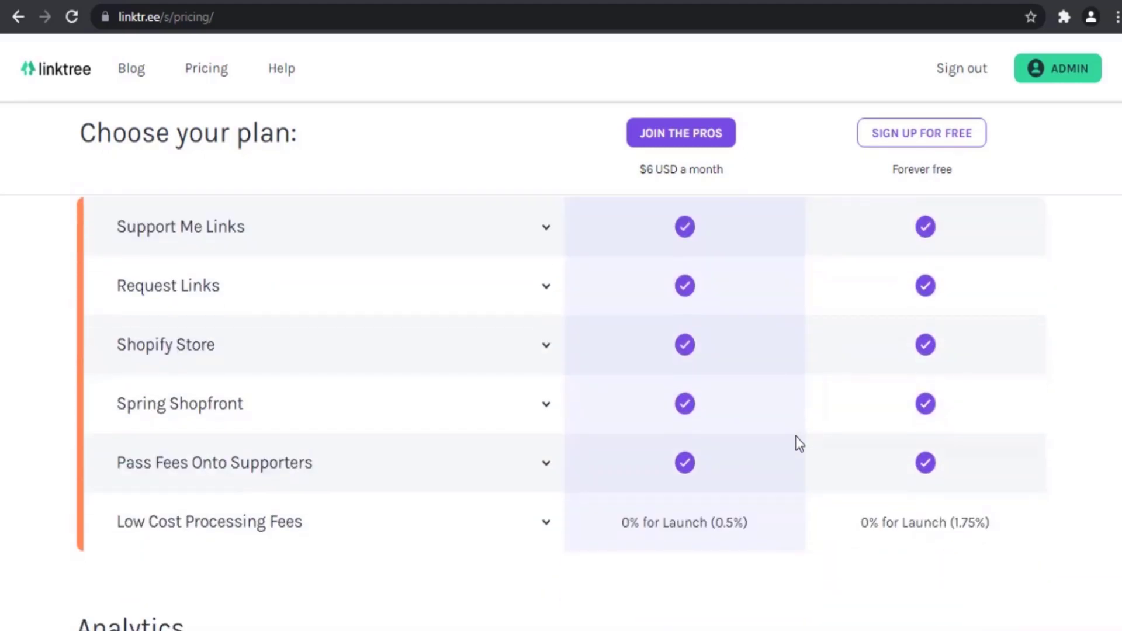
scroll(794, 436, "down", 1)
scroll(795, 435, "down", 1)
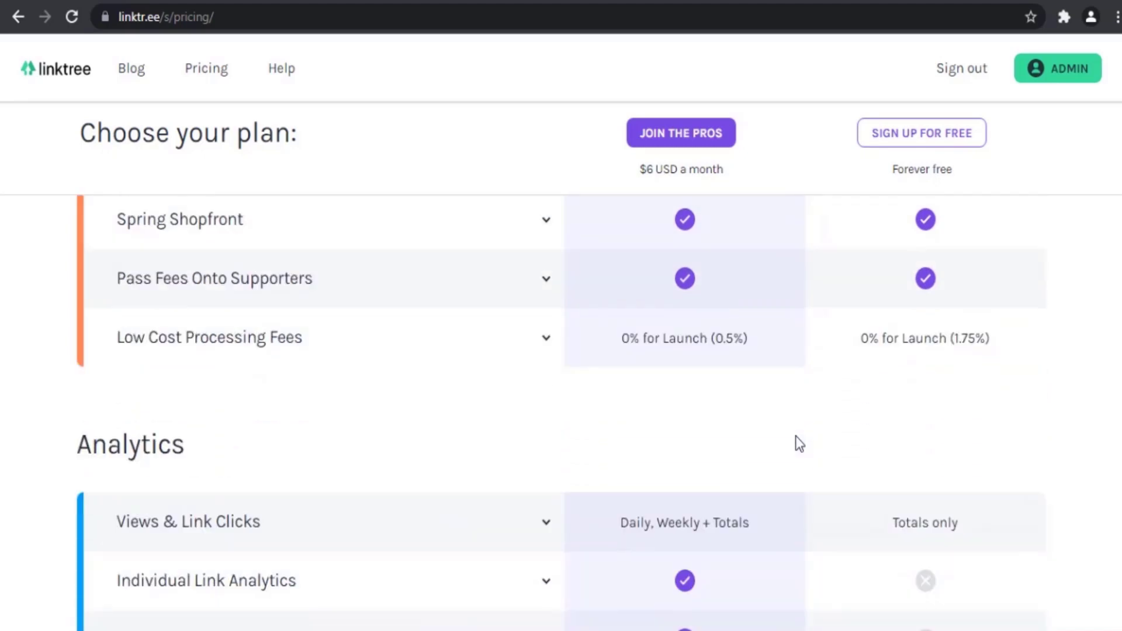
scroll(794, 436, "down", 2)
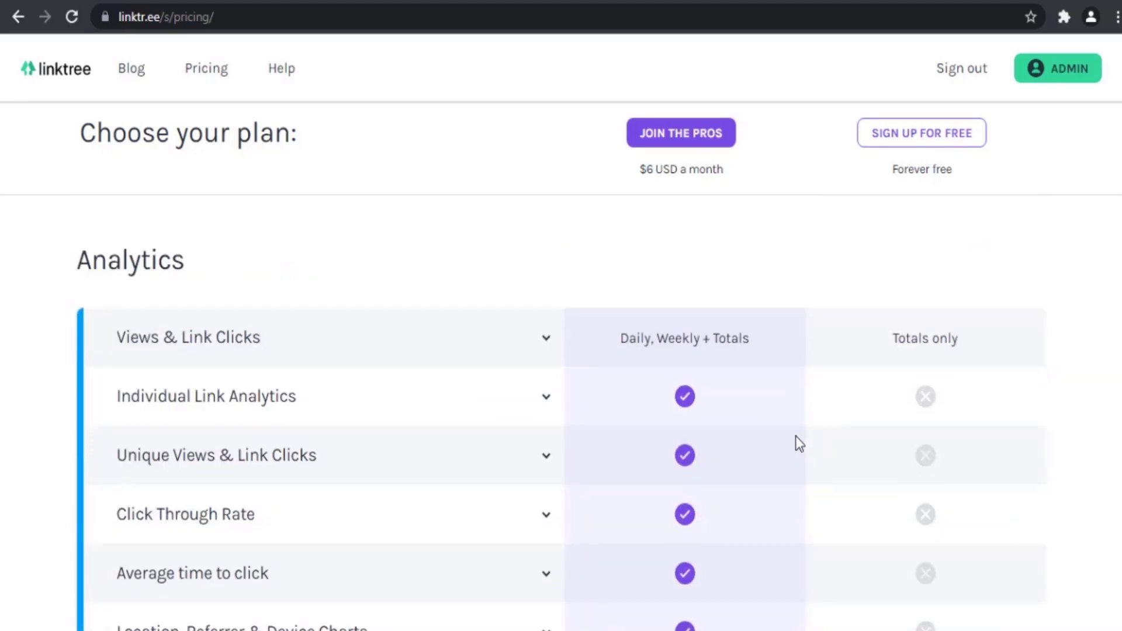
scroll(794, 436, "down", 1)
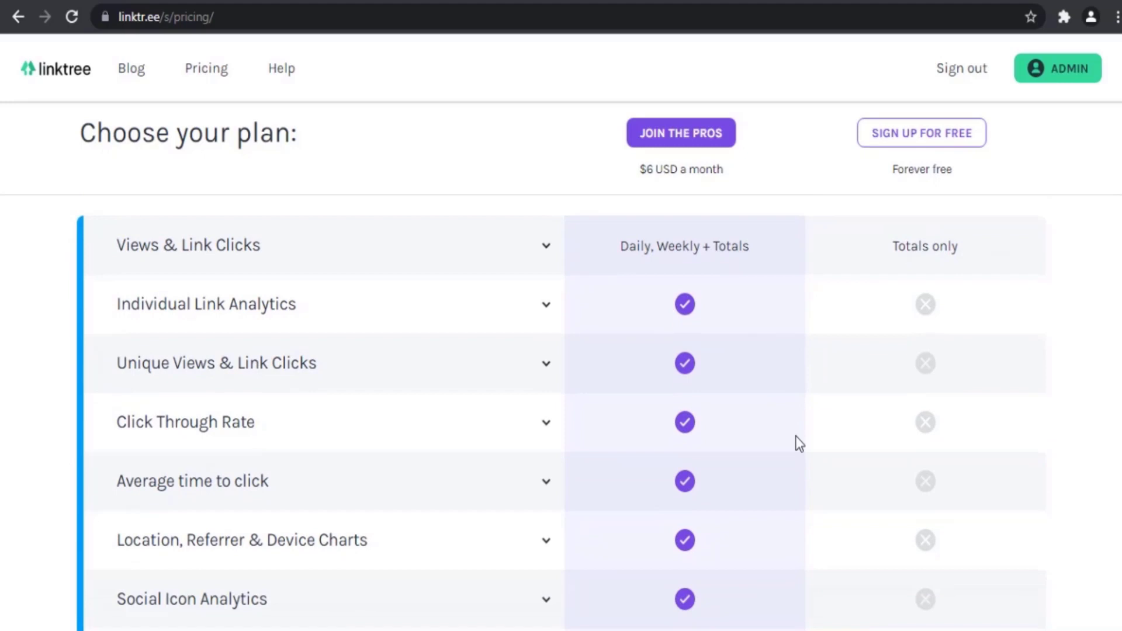
scroll(794, 442, "down", 1)
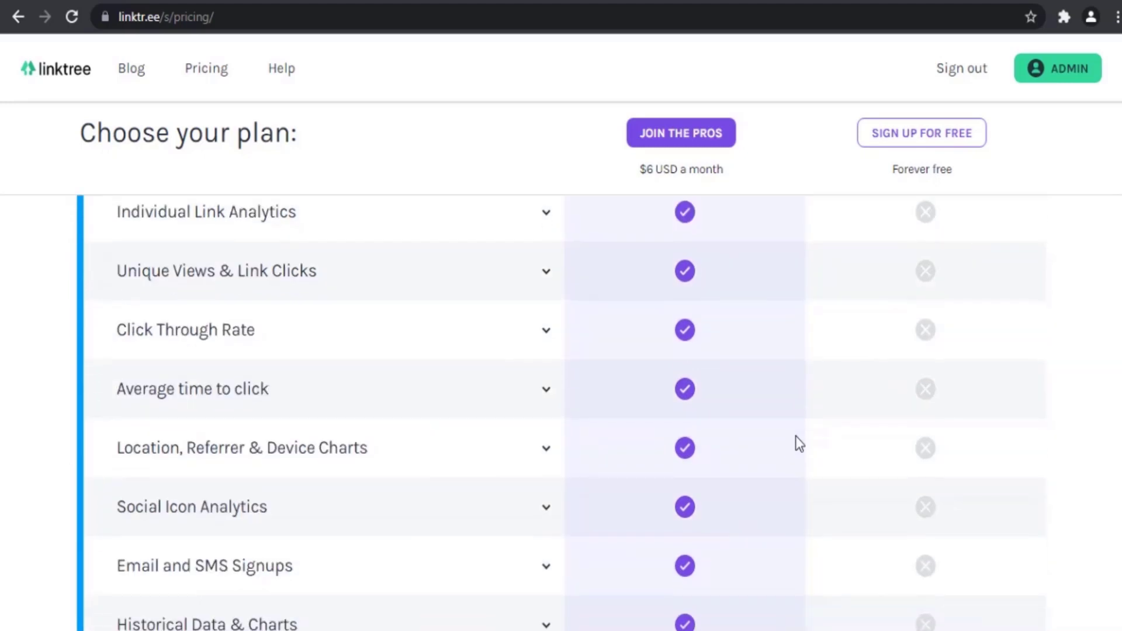
scroll(795, 436, "down", 1)
scroll(790, 437, "down", 1)
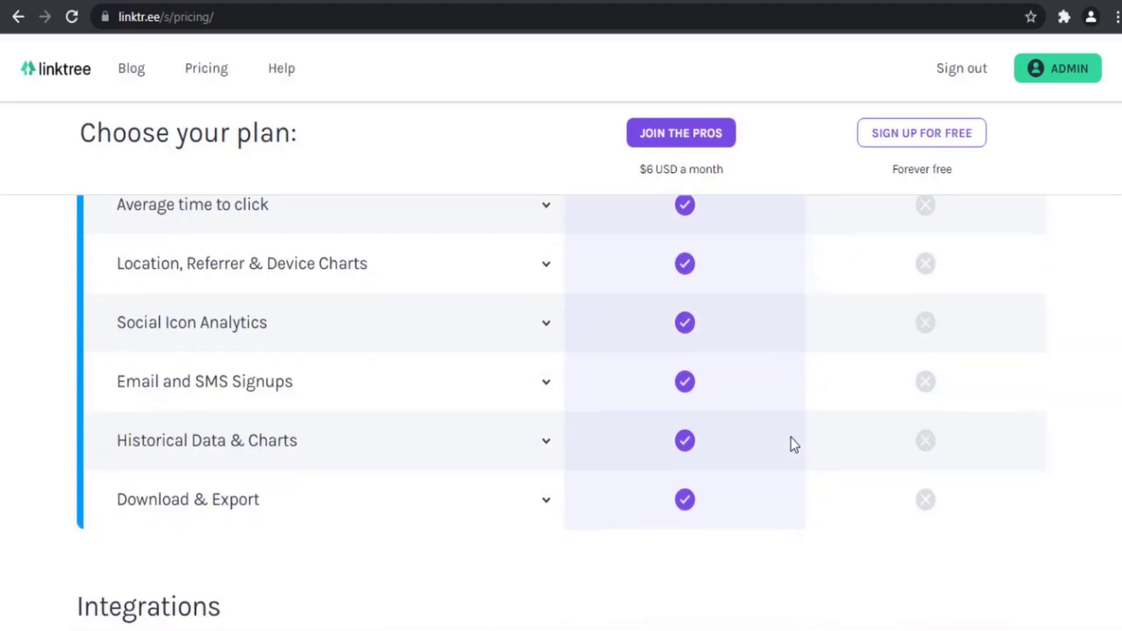
scroll(793, 440, "down", 4)
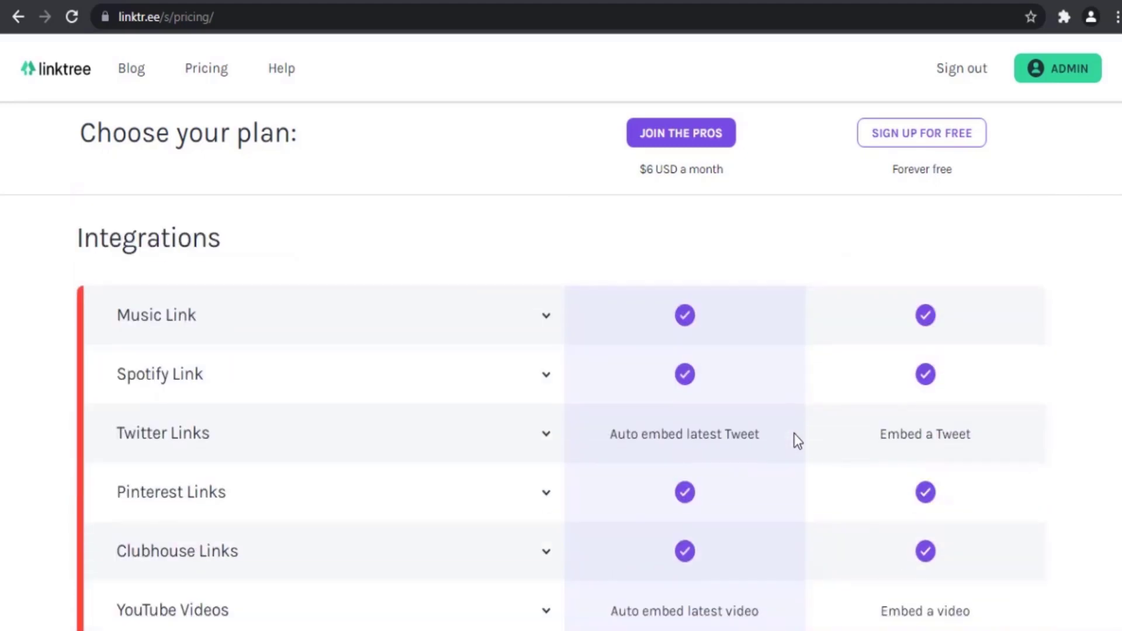
scroll(795, 439, "down", 1)
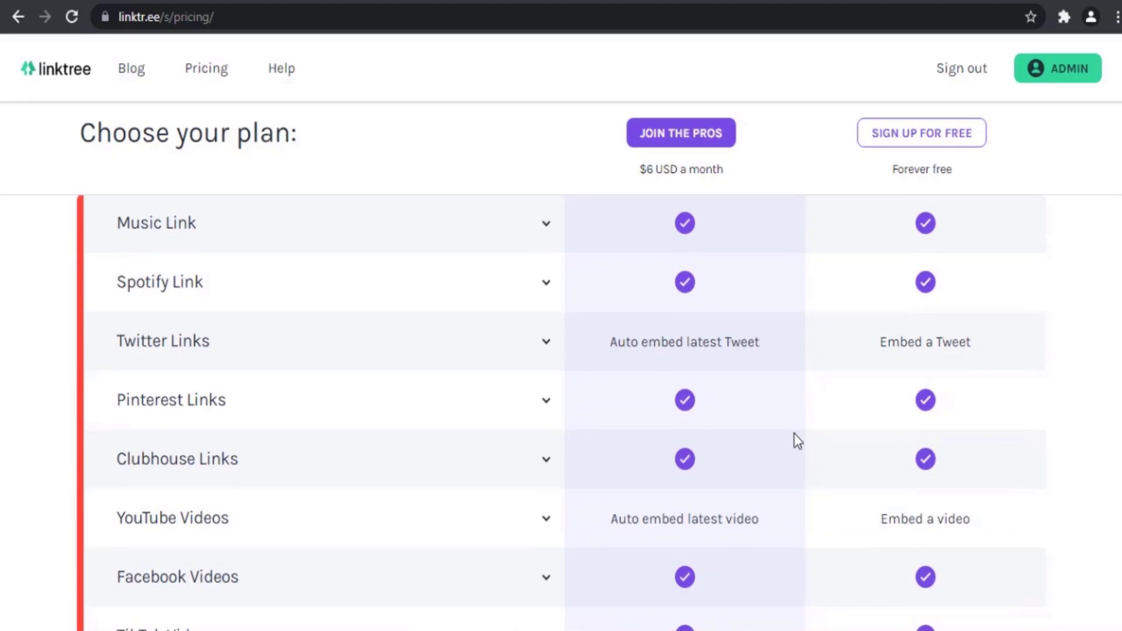
scroll(793, 432, "down", 3)
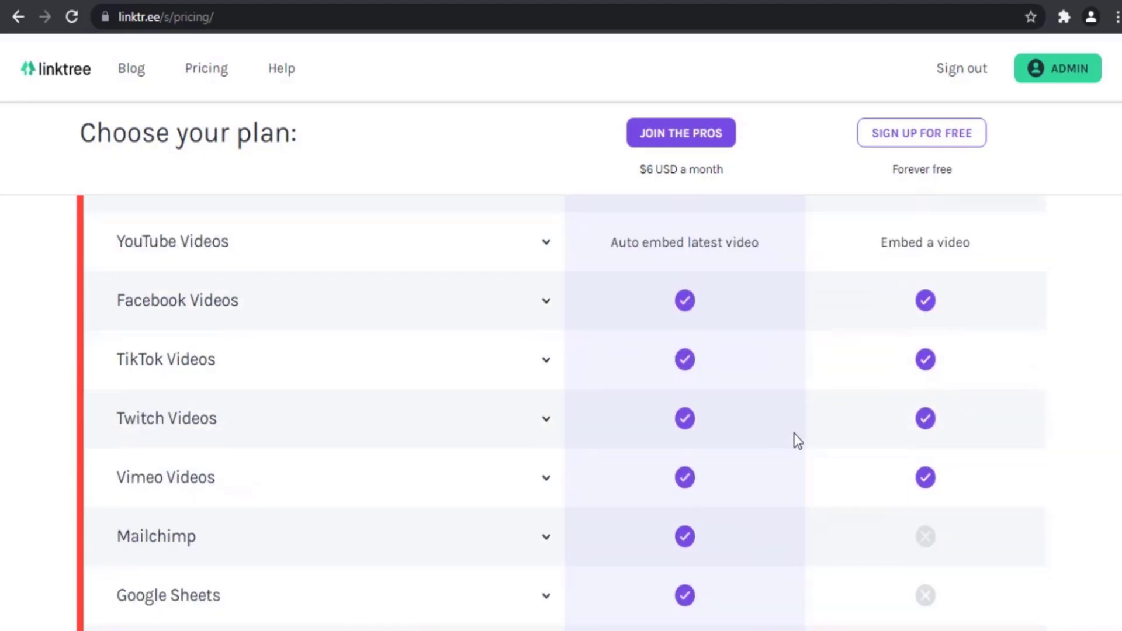
scroll(794, 433, "down", 2)
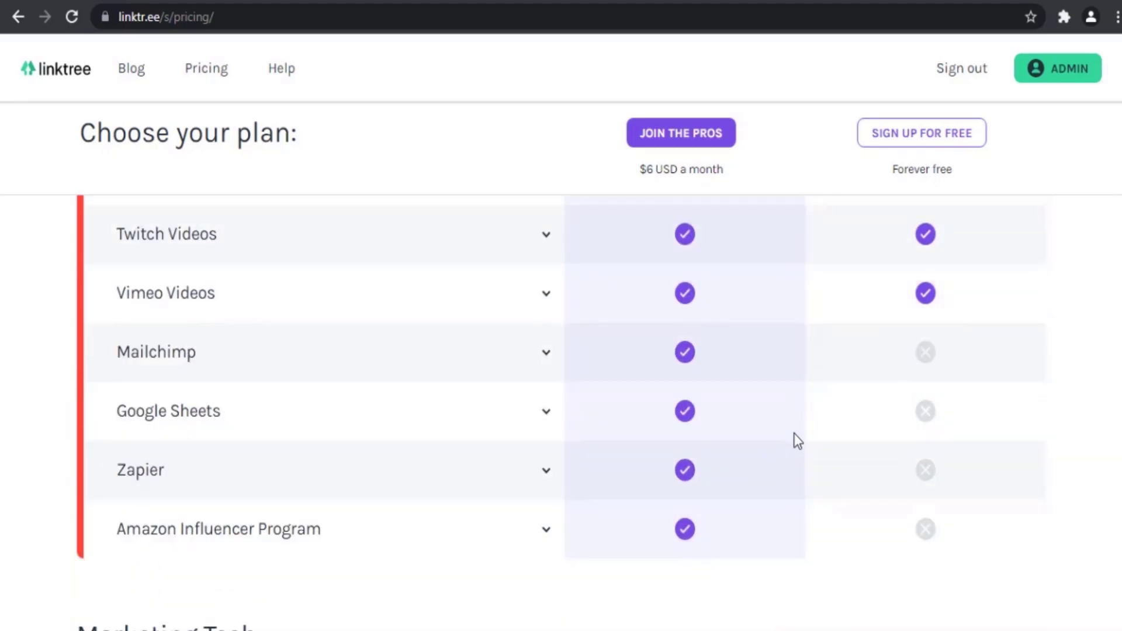
scroll(794, 433, "down", 1)
scroll(810, 433, "down", 3)
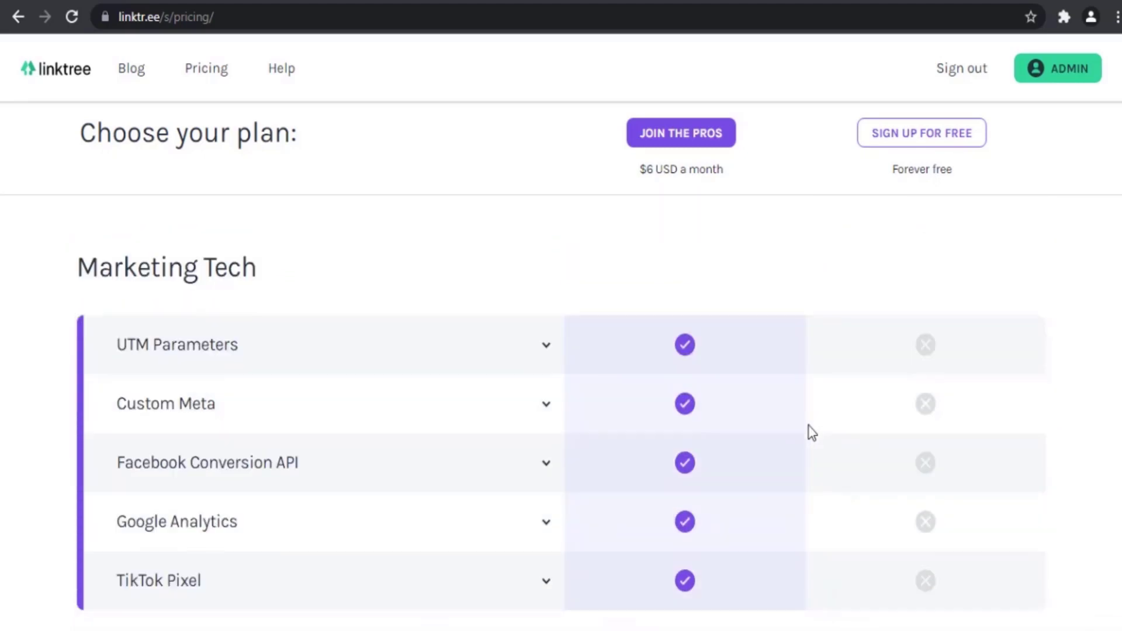
scroll(811, 433, "down", 2)
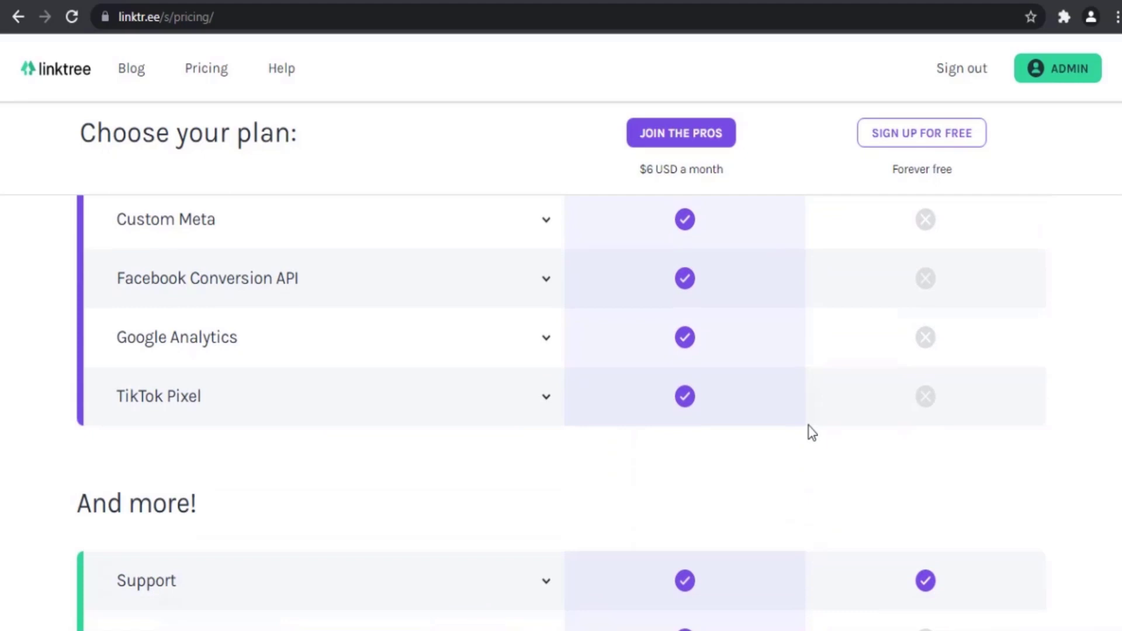
scroll(811, 432, "down", 3)
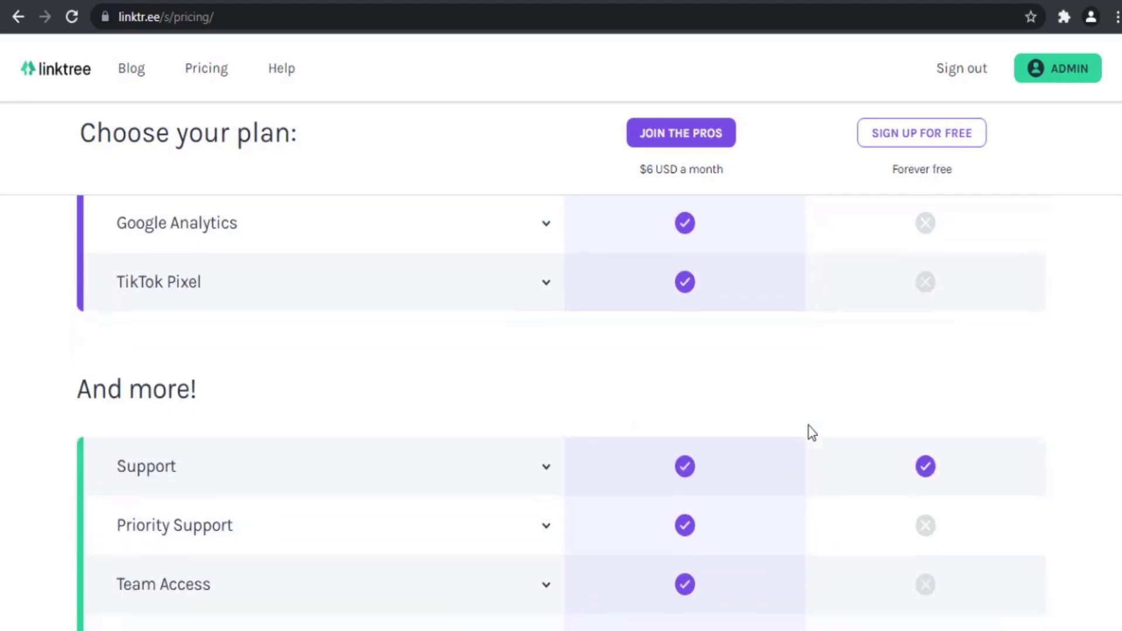
scroll(811, 433, "down", 3)
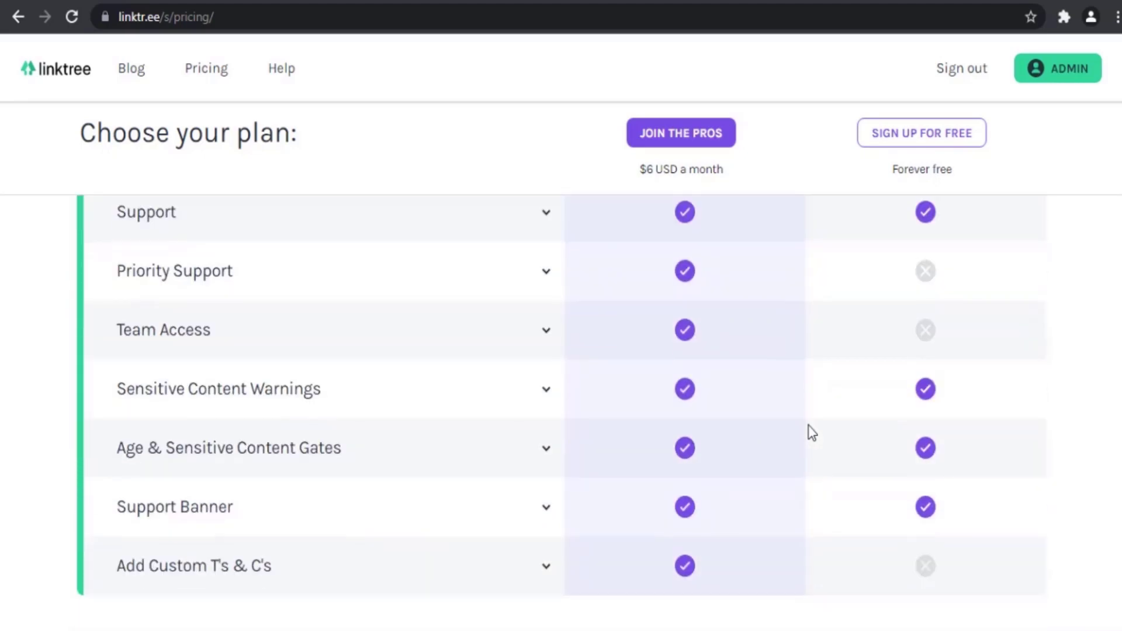
scroll(811, 433, "down", 1)
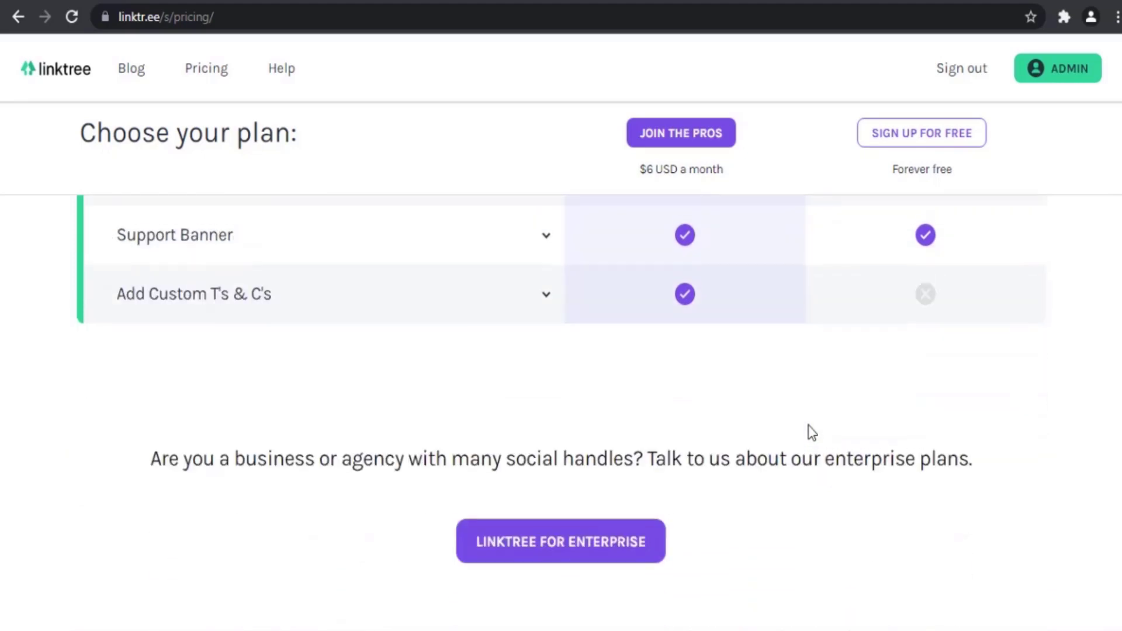
scroll(810, 434, "down", 1)
scroll(811, 435, "down", 1)
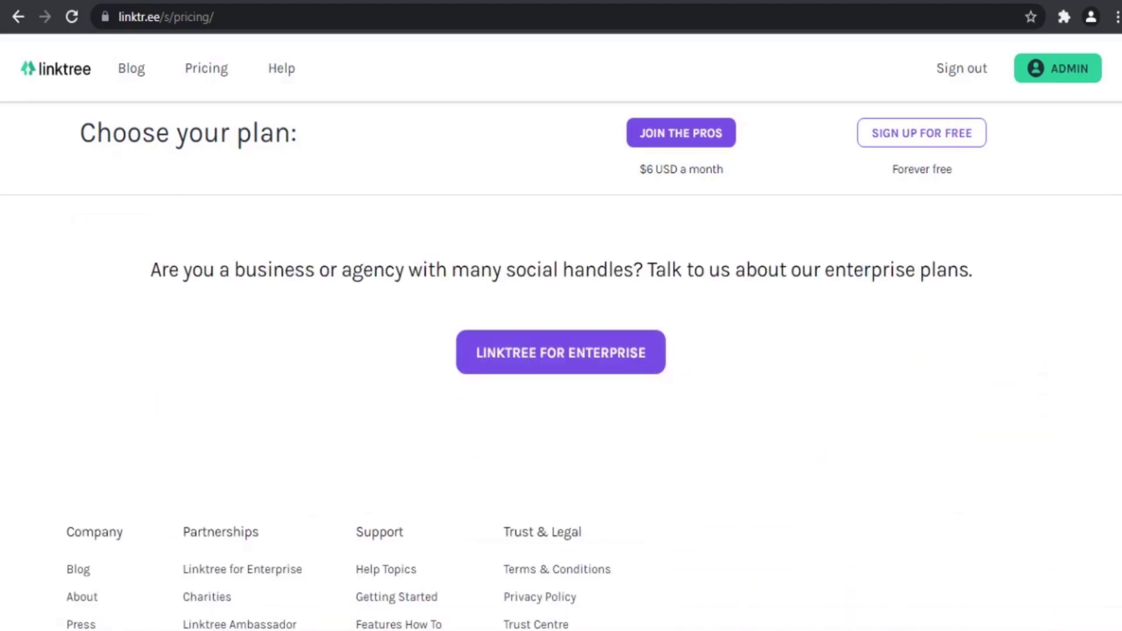
- Look over the upgrade plans, toggling between Free $0 and PRO $6, then return to the links dashboard
left_click(21, 14)
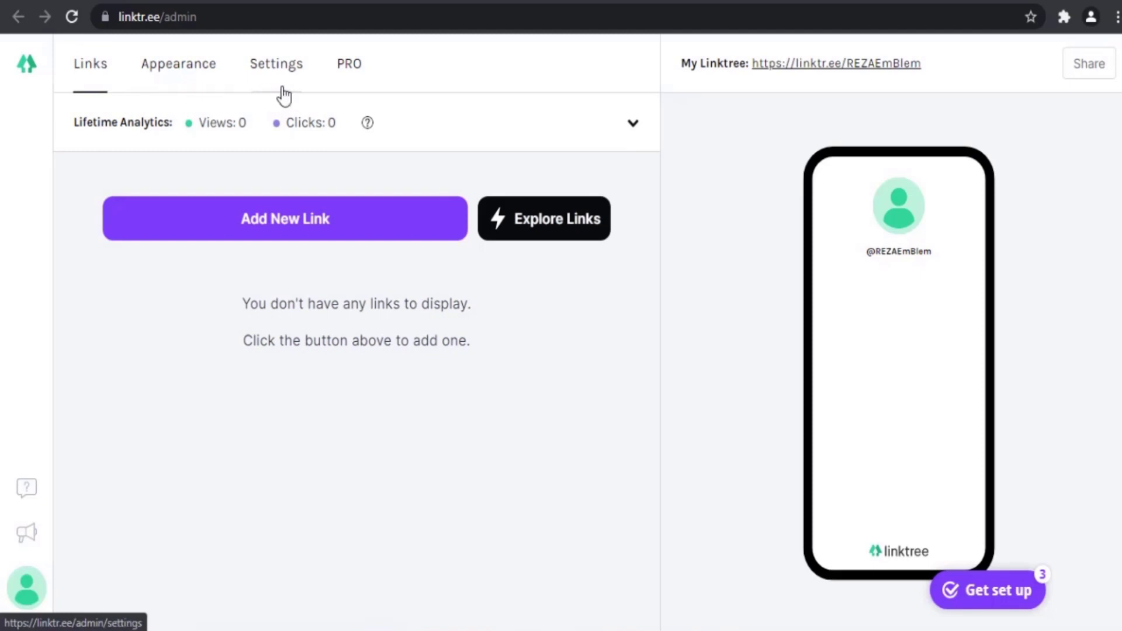
left_click(349, 64)
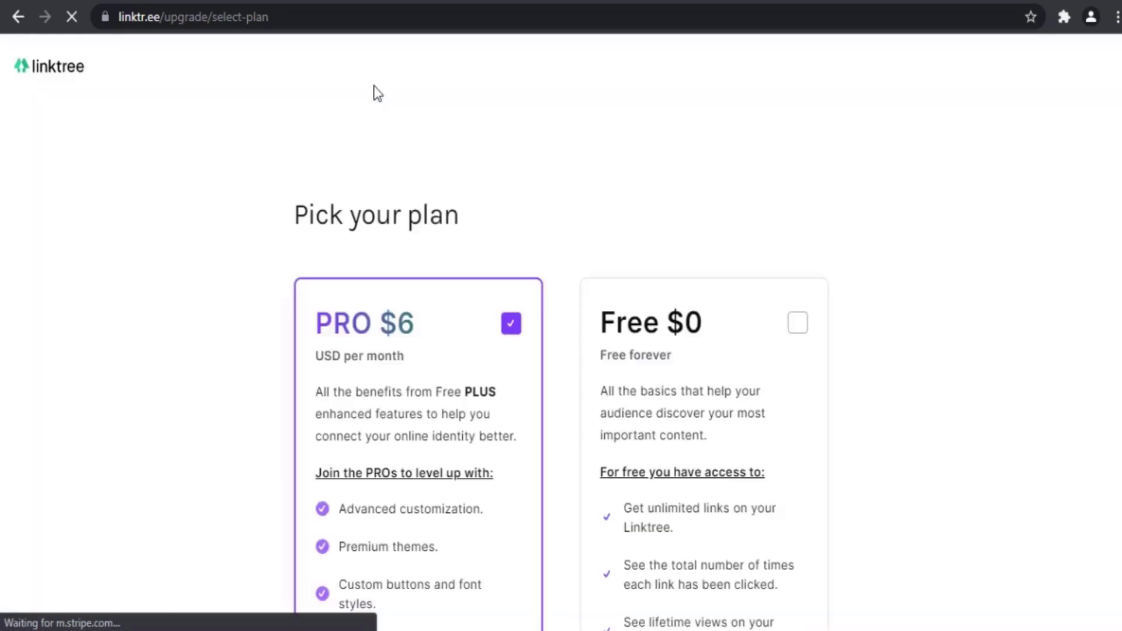
left_click(802, 325)
left_click(506, 323)
scroll(563, 302, "down", 7)
scroll(563, 300, "down", 3)
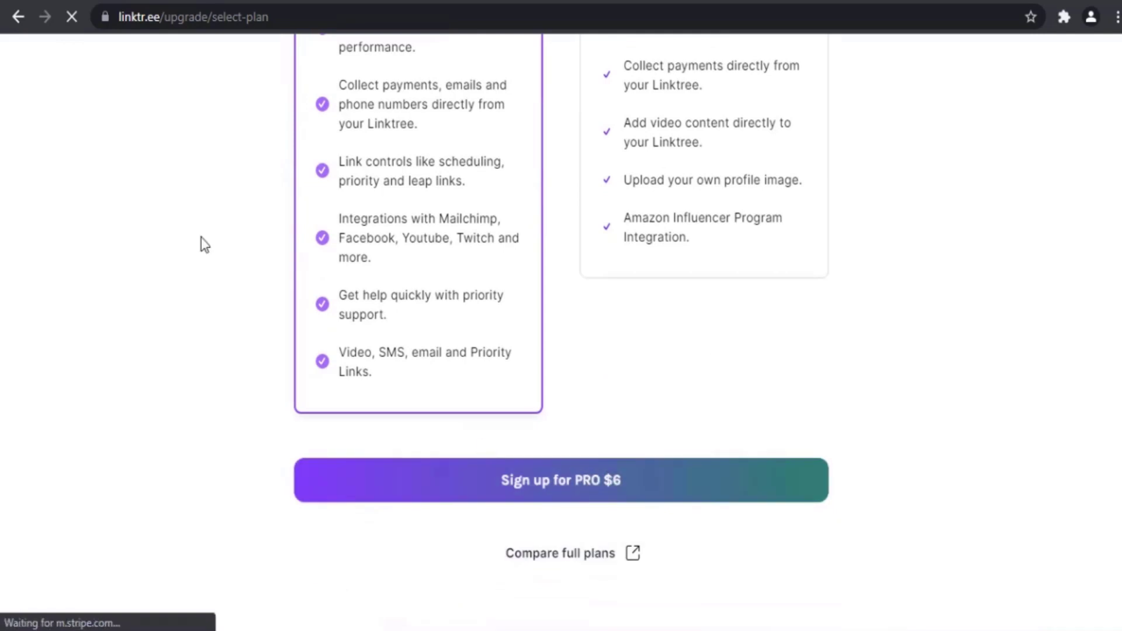
left_click(15, 23)
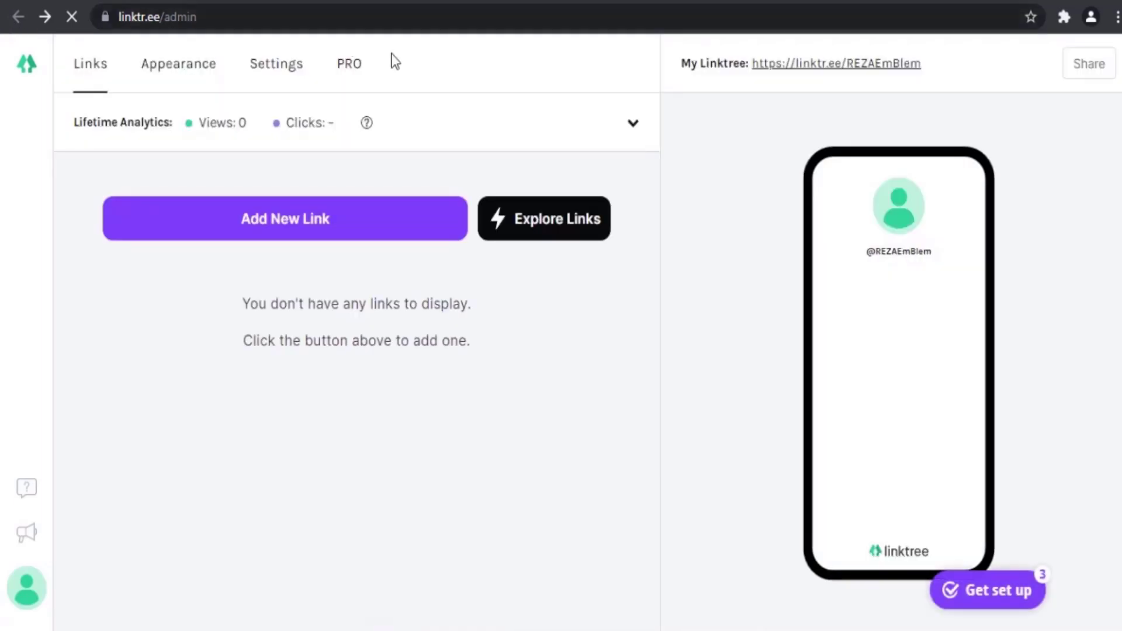
right_click(785, 63)
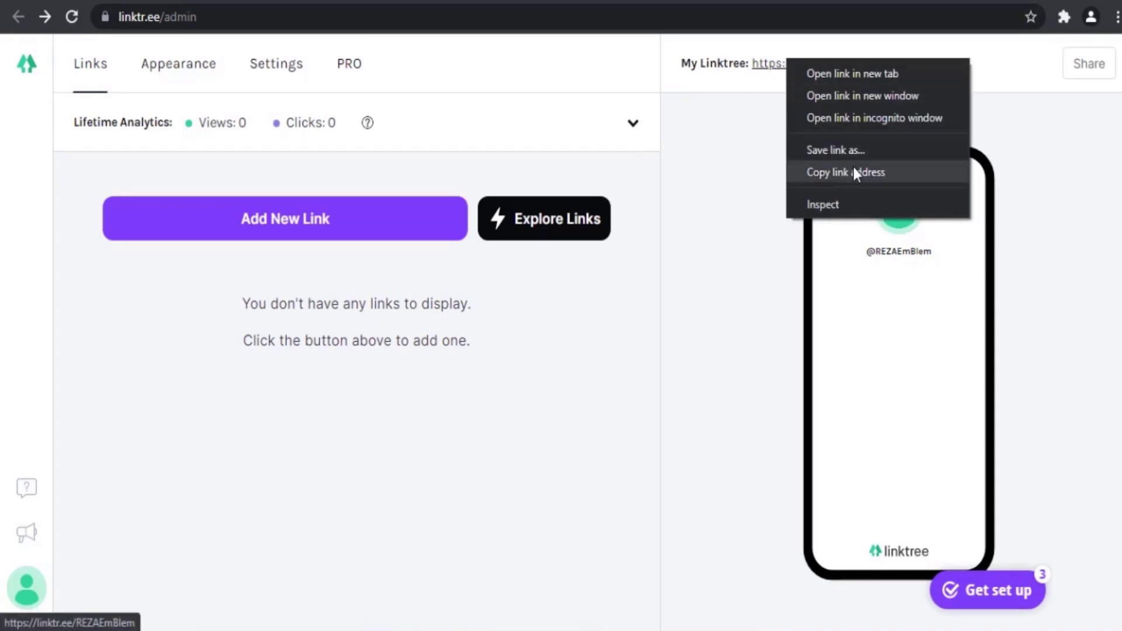
left_click(771, 170)
left_click(1080, 66)
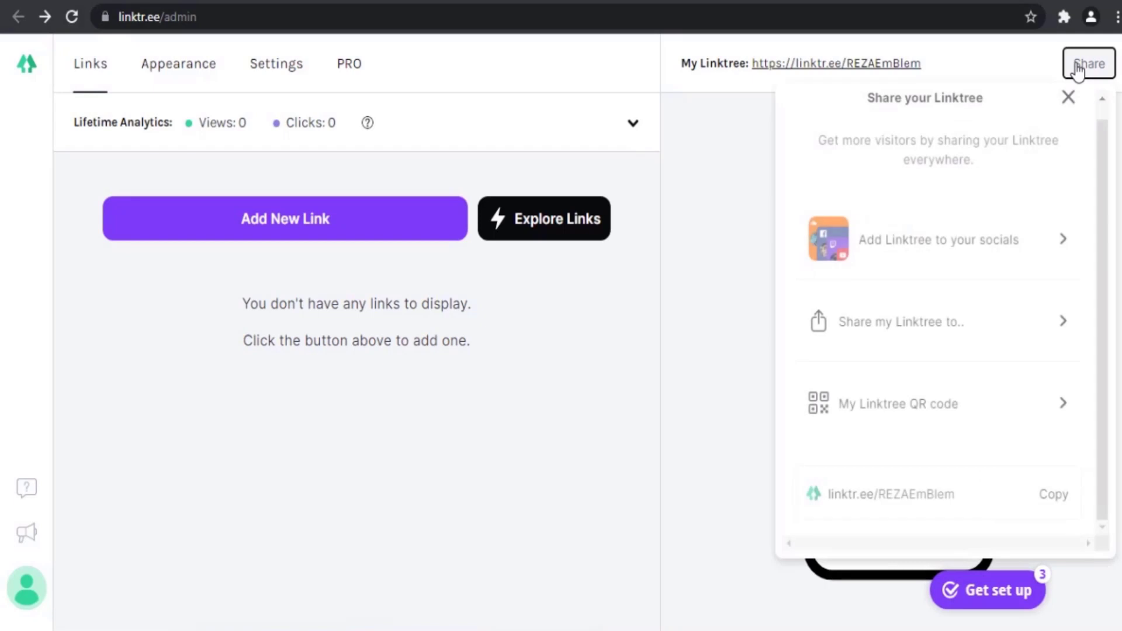
left_click(1055, 500)
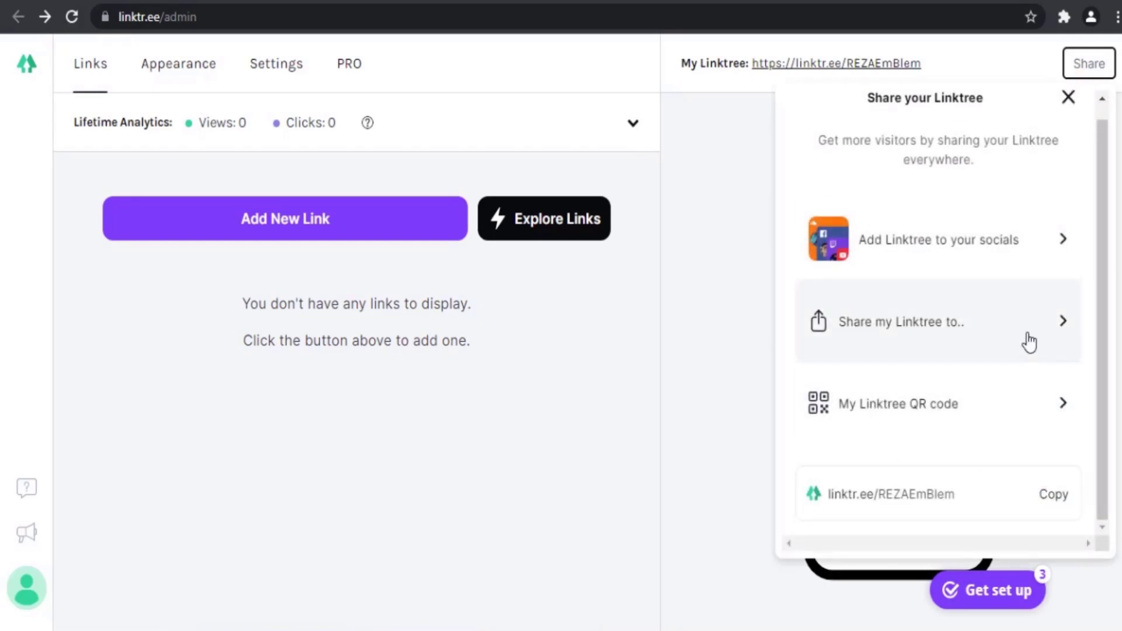
left_click(1056, 326)
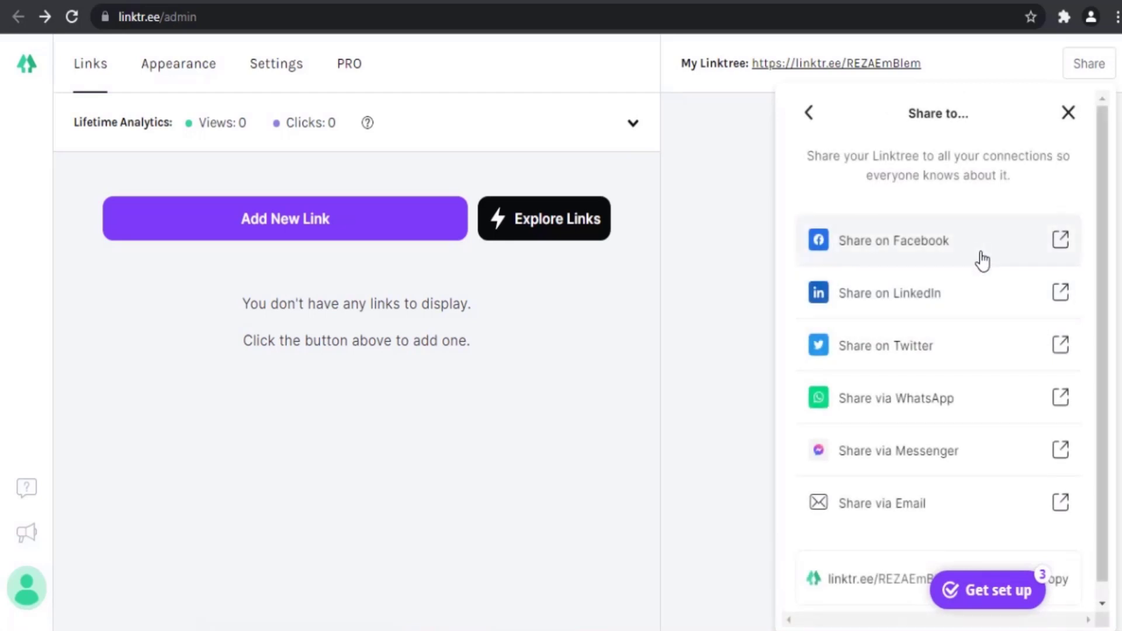
scroll(992, 345, "down", 1)
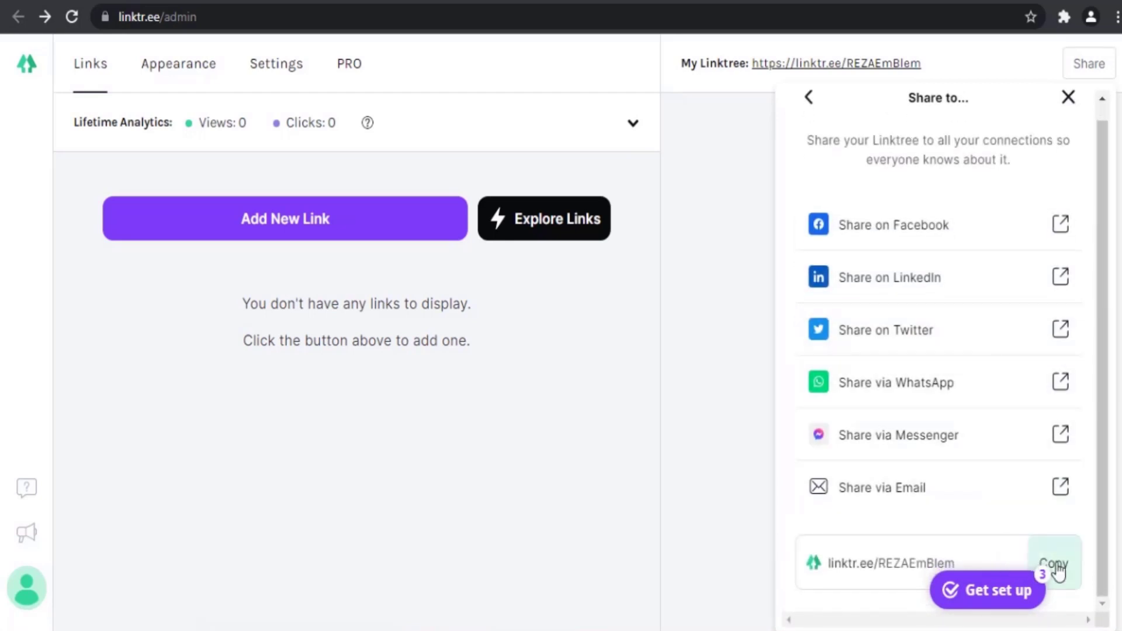
left_click(819, 106)
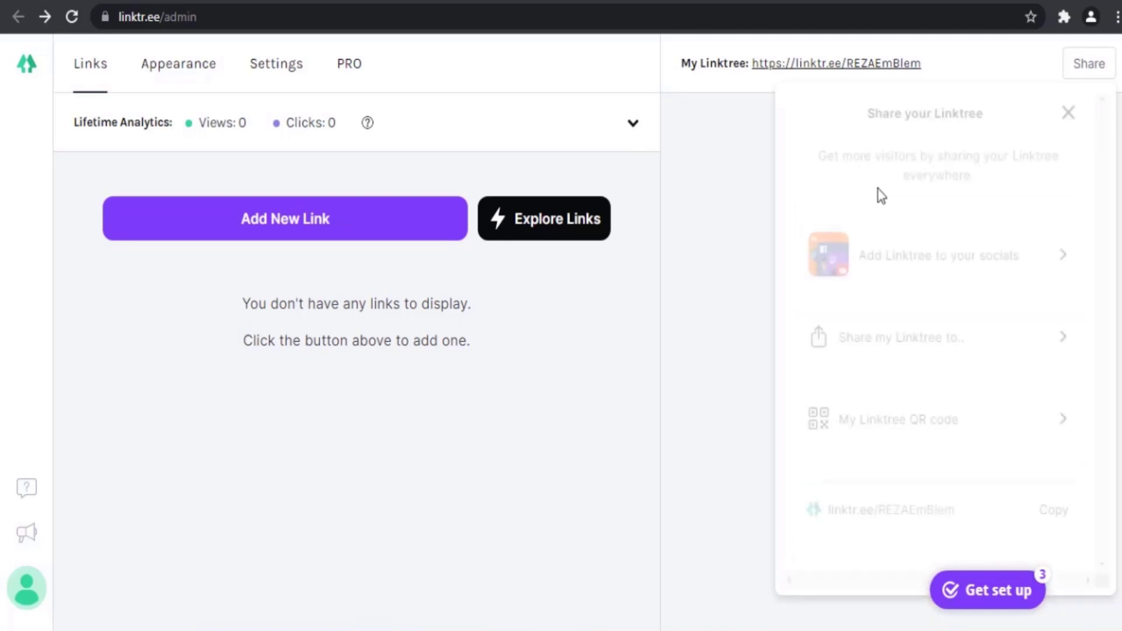
left_click(1014, 274)
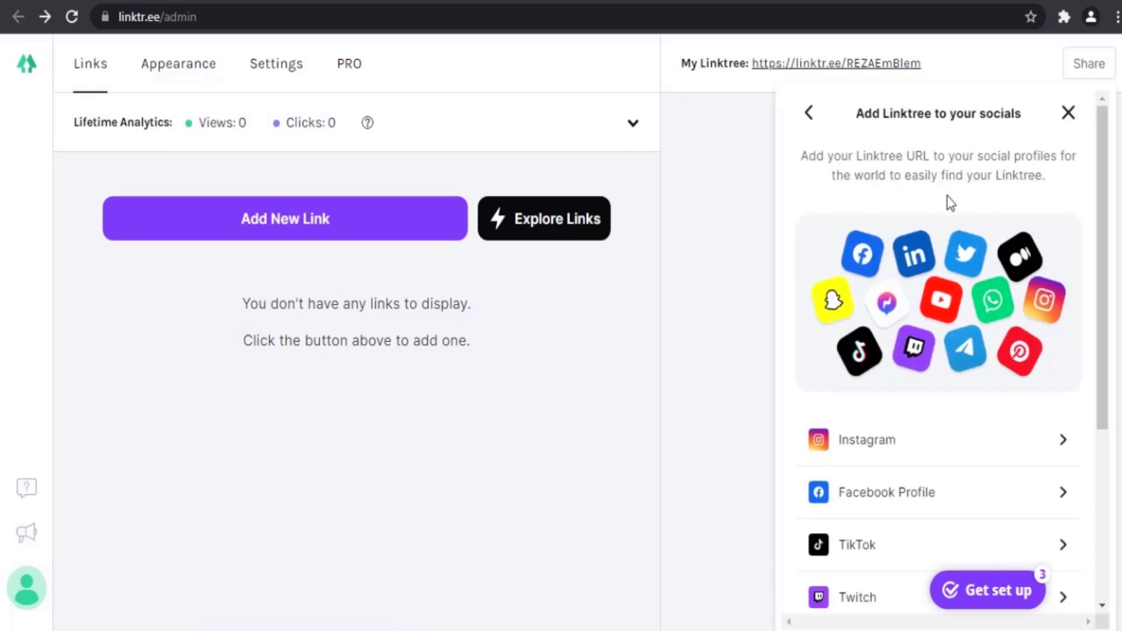
scroll(982, 317, "down", 5)
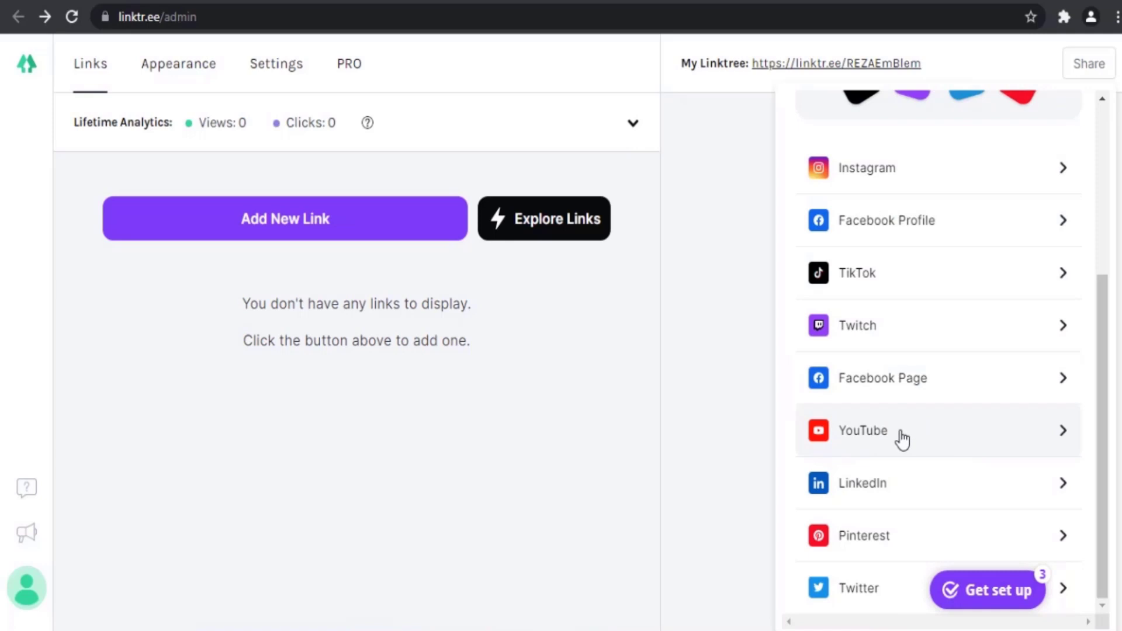
scroll(987, 523, "up", 1)
scroll(988, 514, "up", 4)
left_click(806, 114)
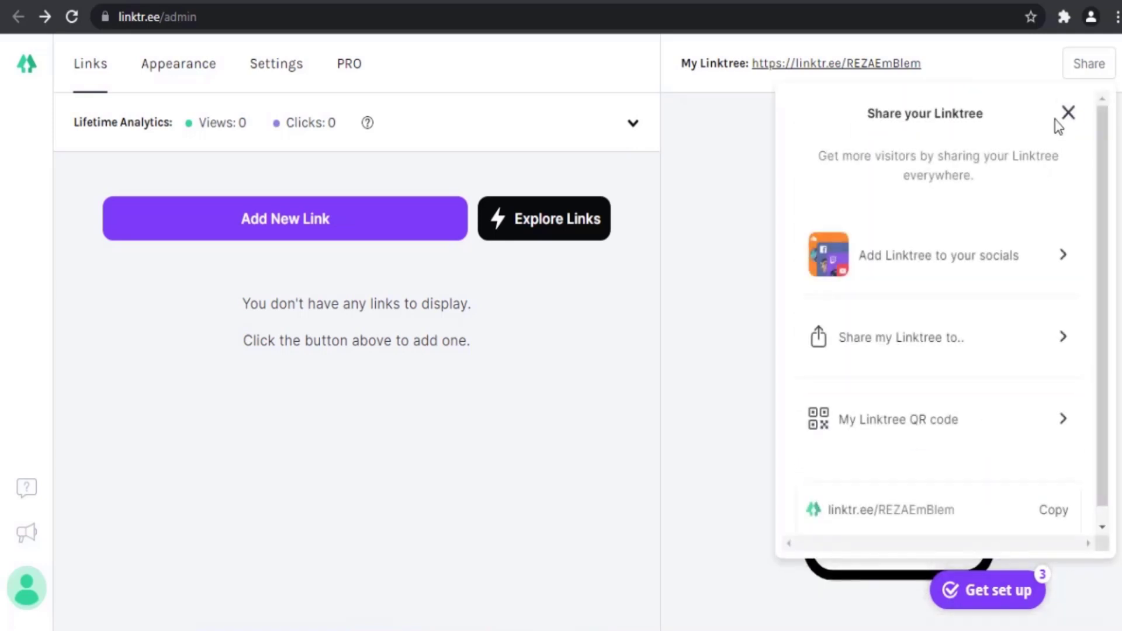
left_click(1068, 113)
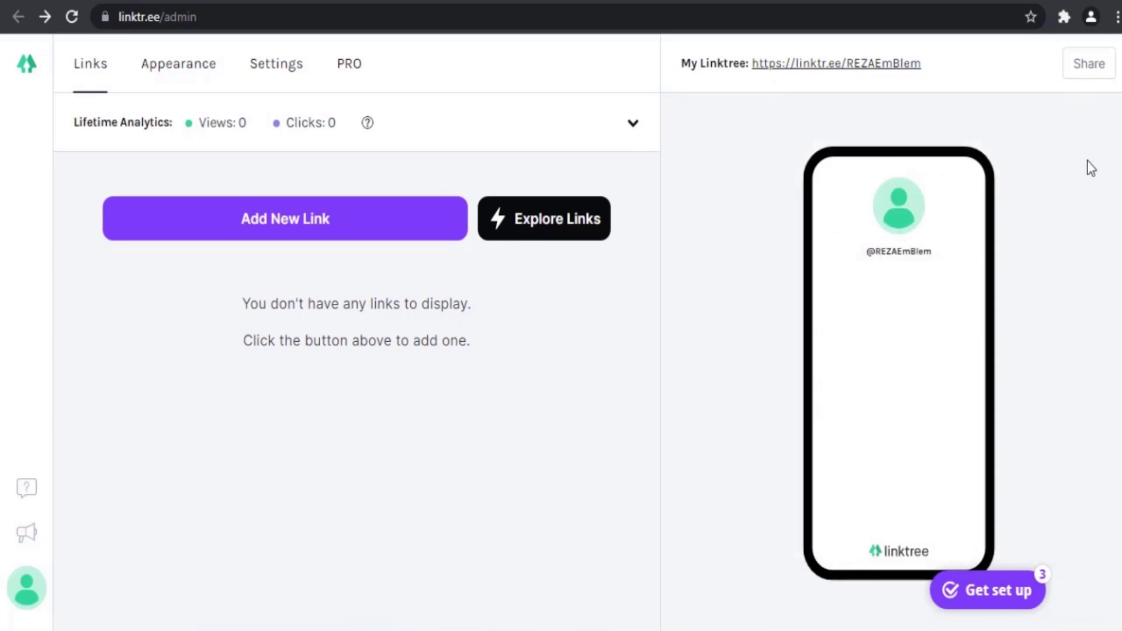
- Open the Settings page and check the 'Quickly jump to' section list without jumping anywhere
left_click(277, 63)
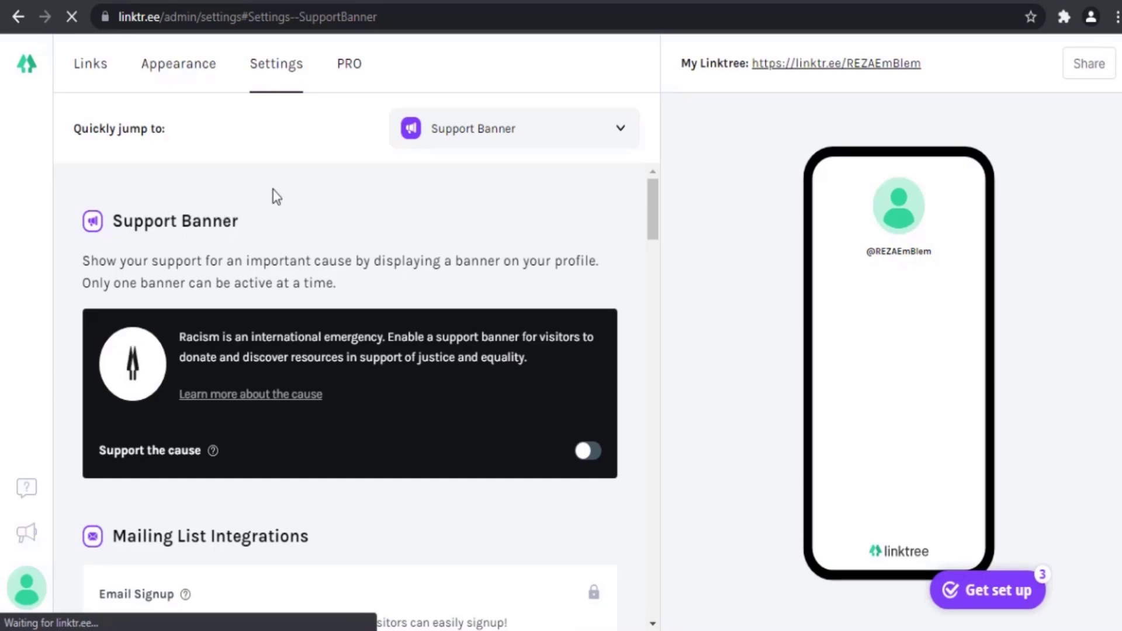
left_click(580, 135)
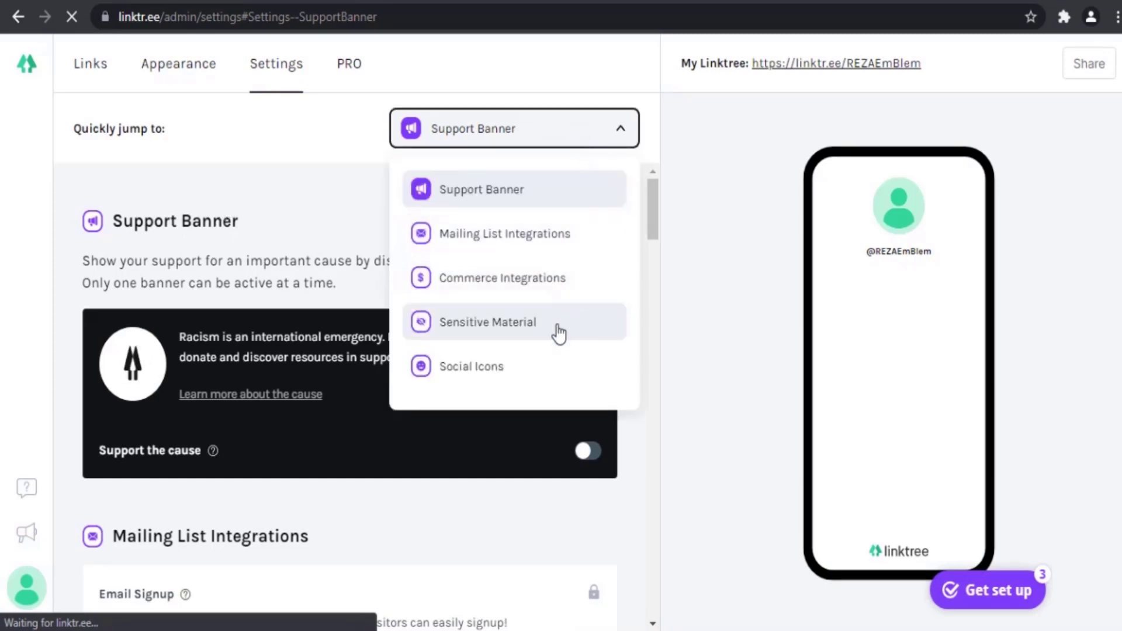
left_click(611, 131)
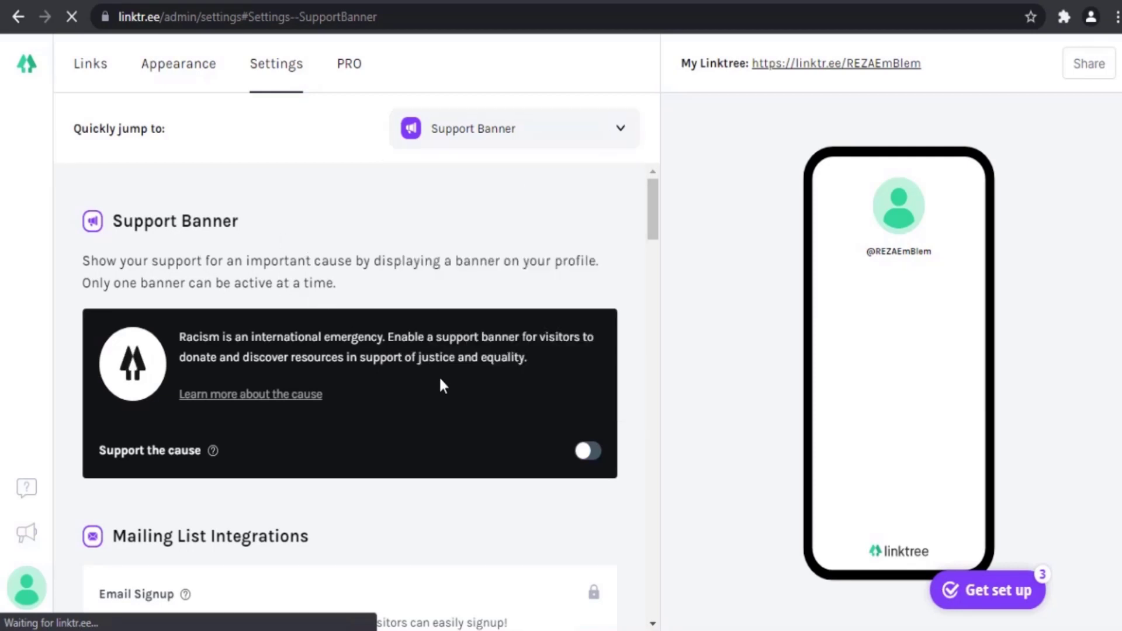
- Switch on the 'Support the cause' anti-racism banner
left_click(587, 454)
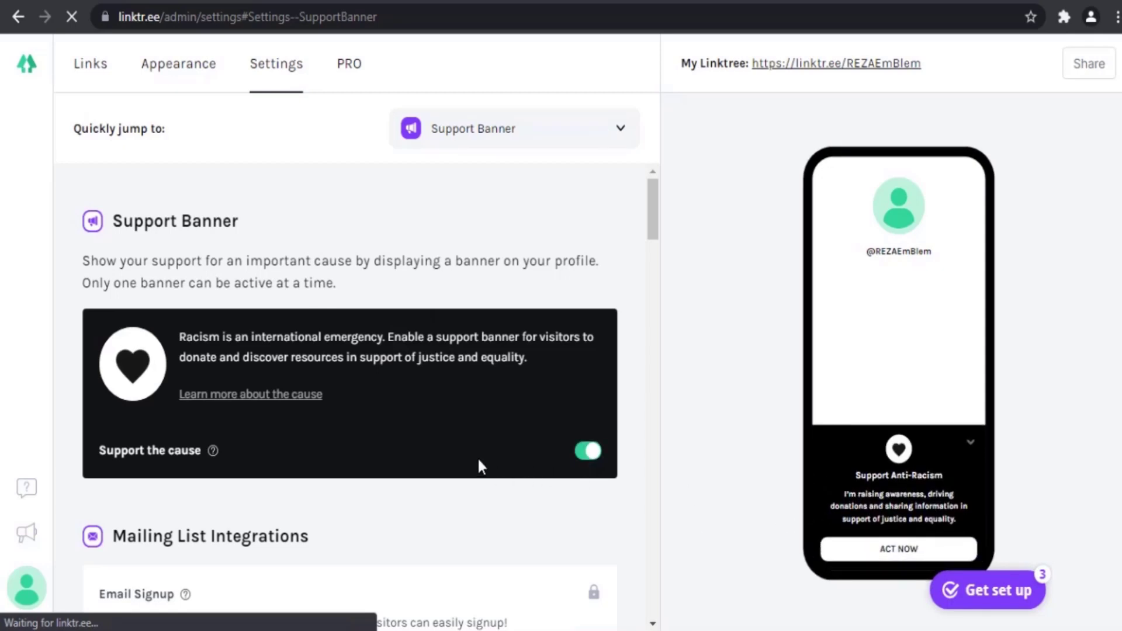
scroll(391, 466, "down", 5)
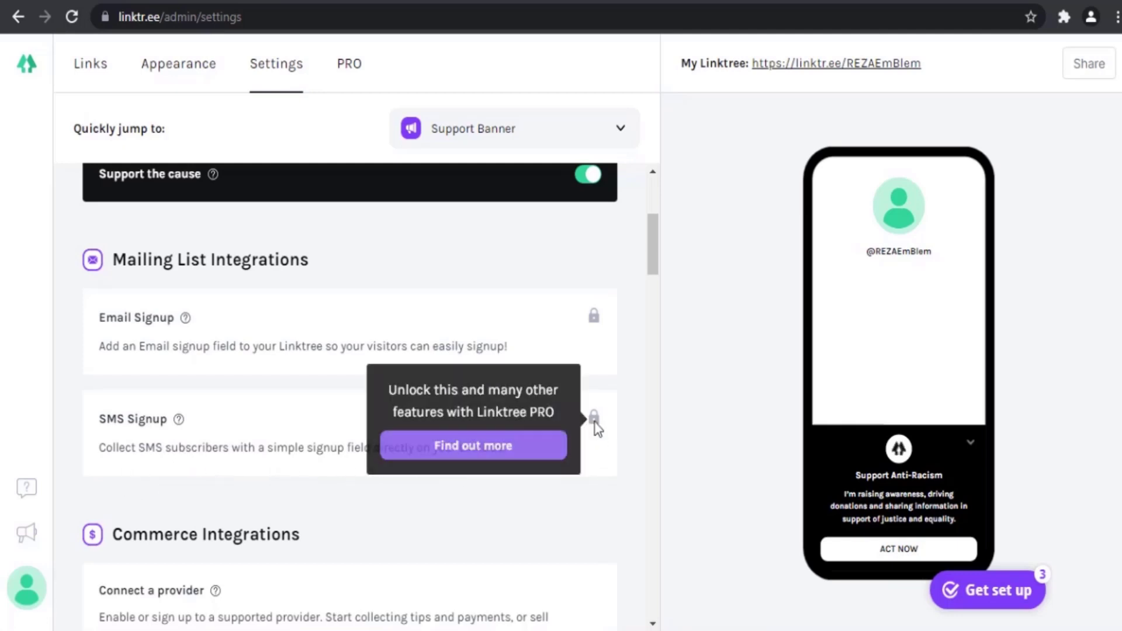
scroll(595, 482, "down", 2)
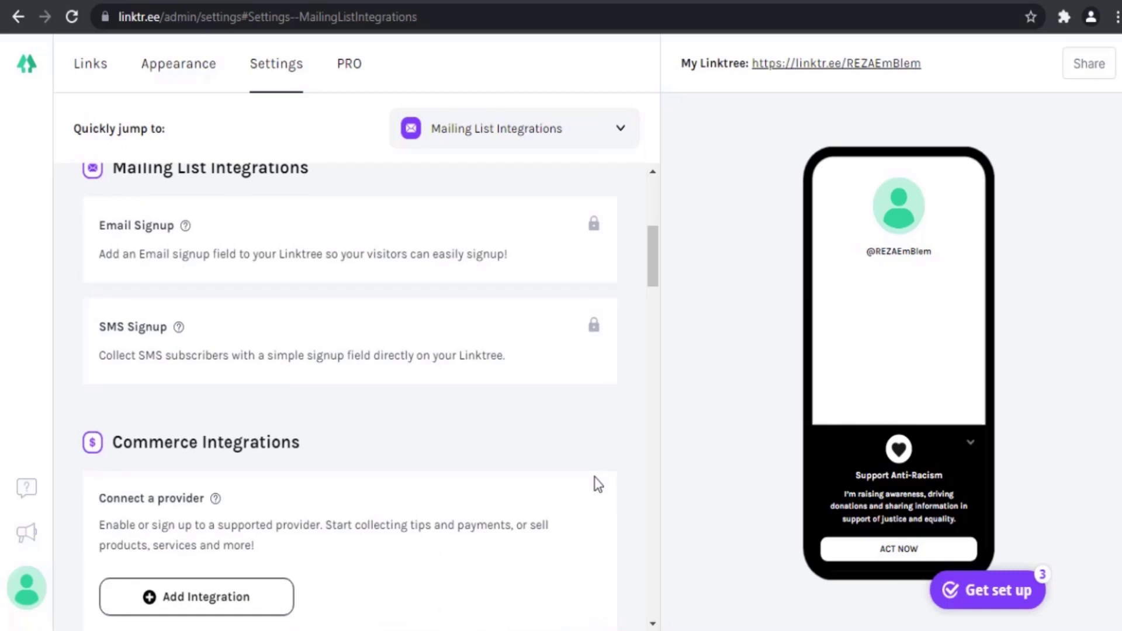
- Scroll to Commerce Integrations and list the Square, PayPal, Stripe and Shopify providers
scroll(593, 484, "down", 3)
scroll(537, 458, "up", 1)
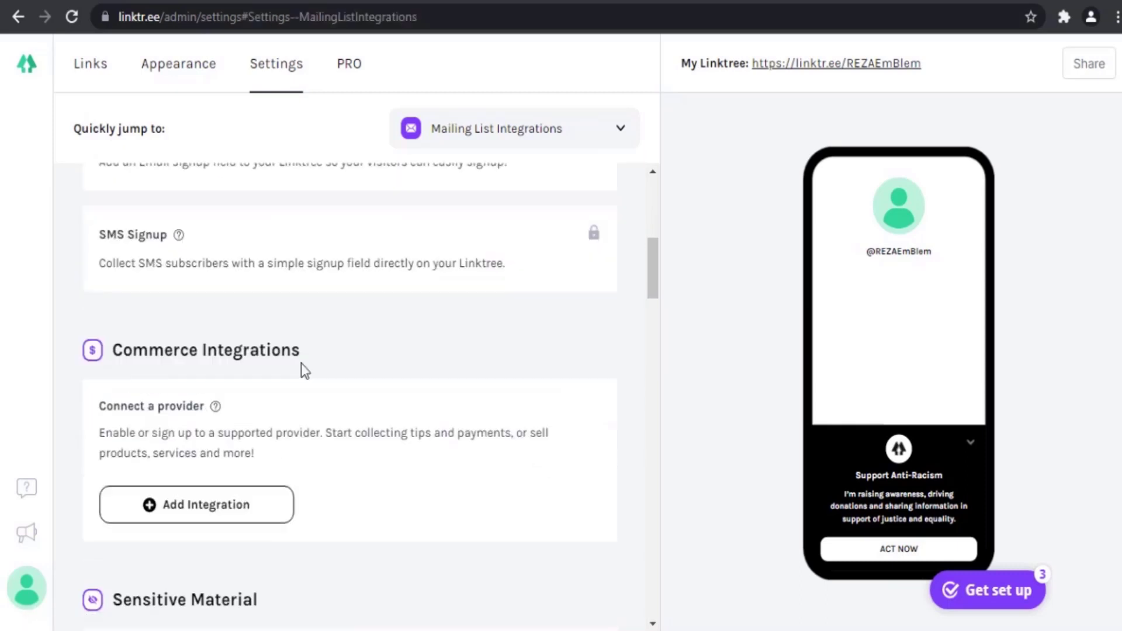
scroll(217, 378, "up", 1)
scroll(205, 384, "down", 2)
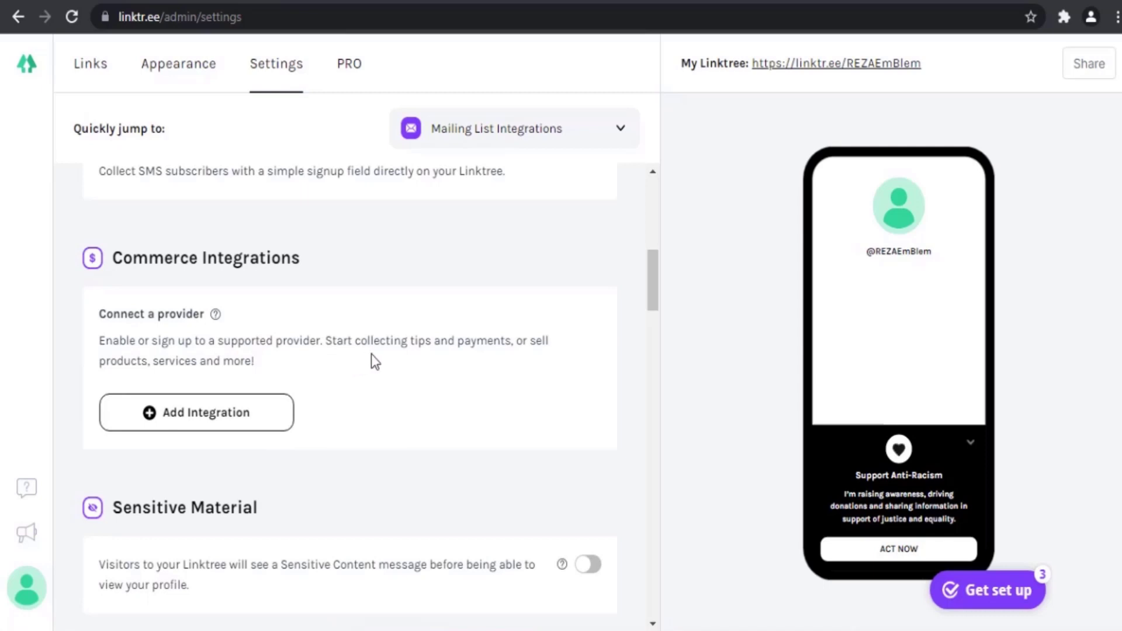
scroll(380, 367, "down", 2)
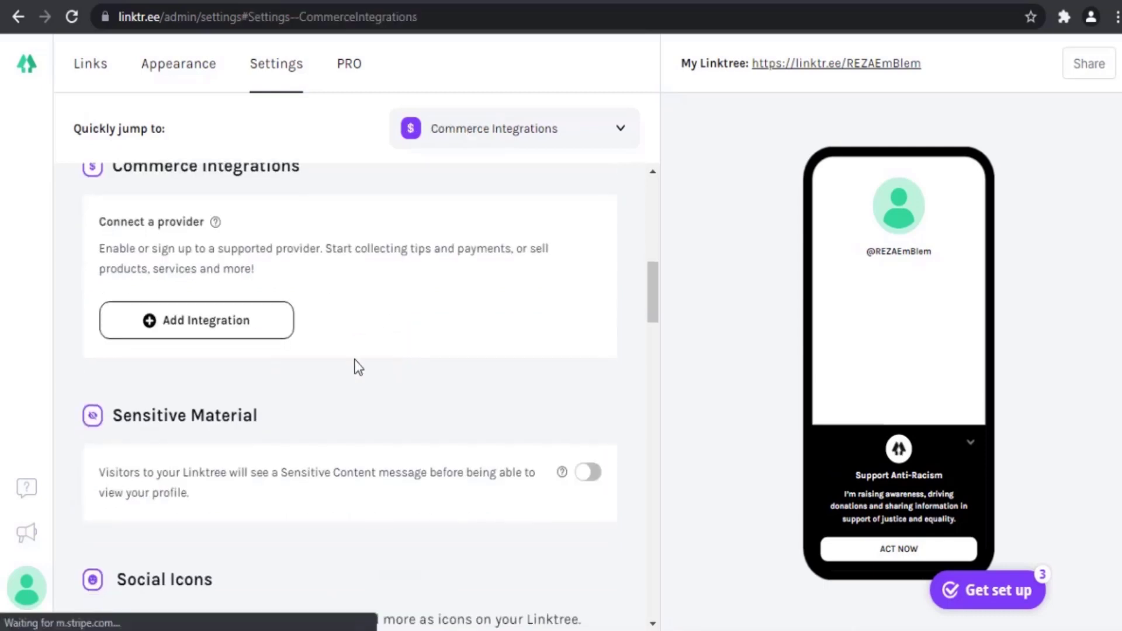
left_click(223, 336)
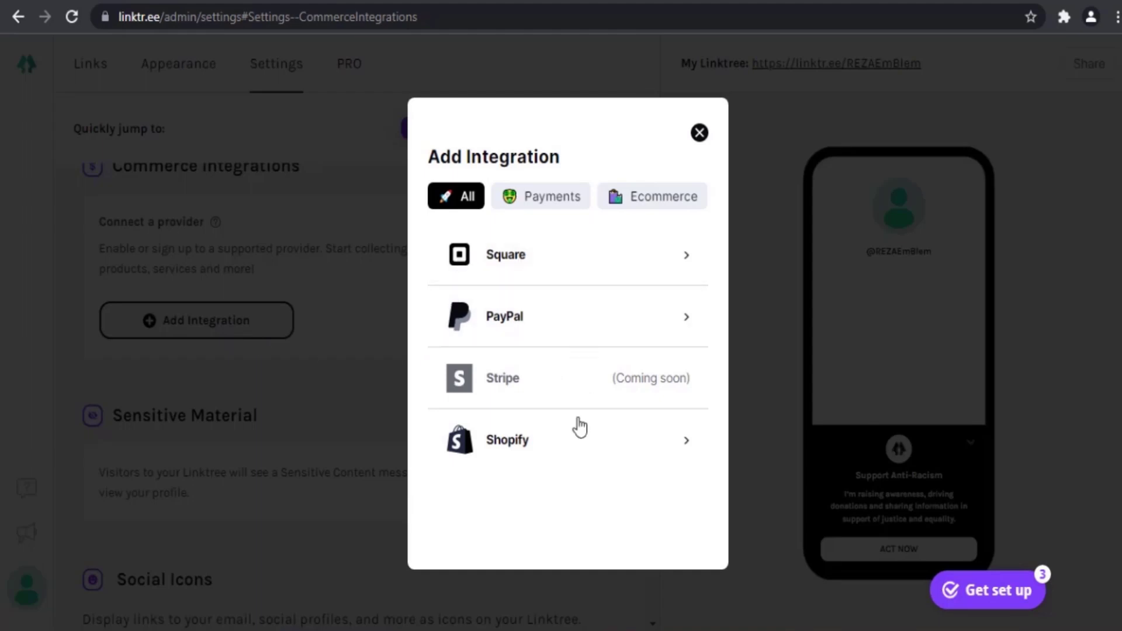
left_click(538, 204)
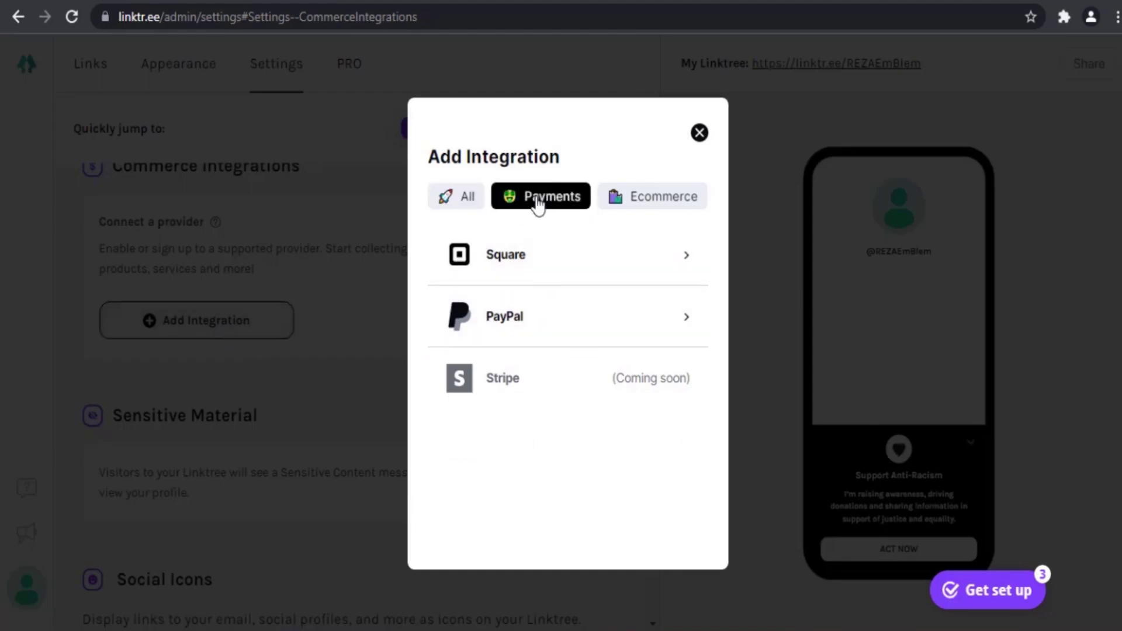
left_click(655, 204)
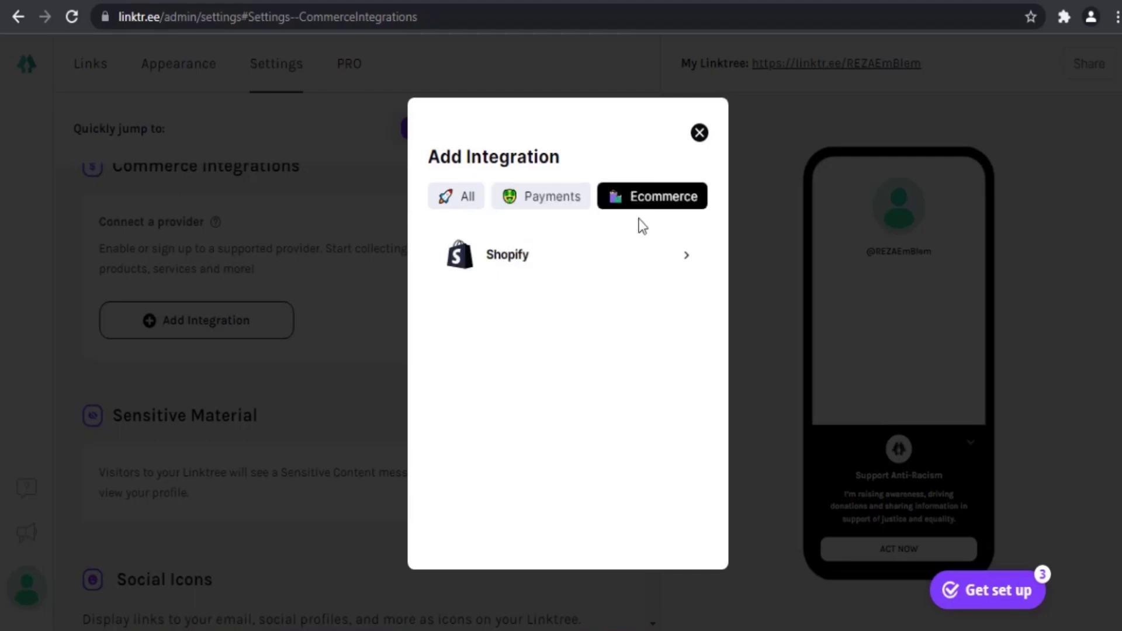
left_click(541, 204)
left_click(446, 199)
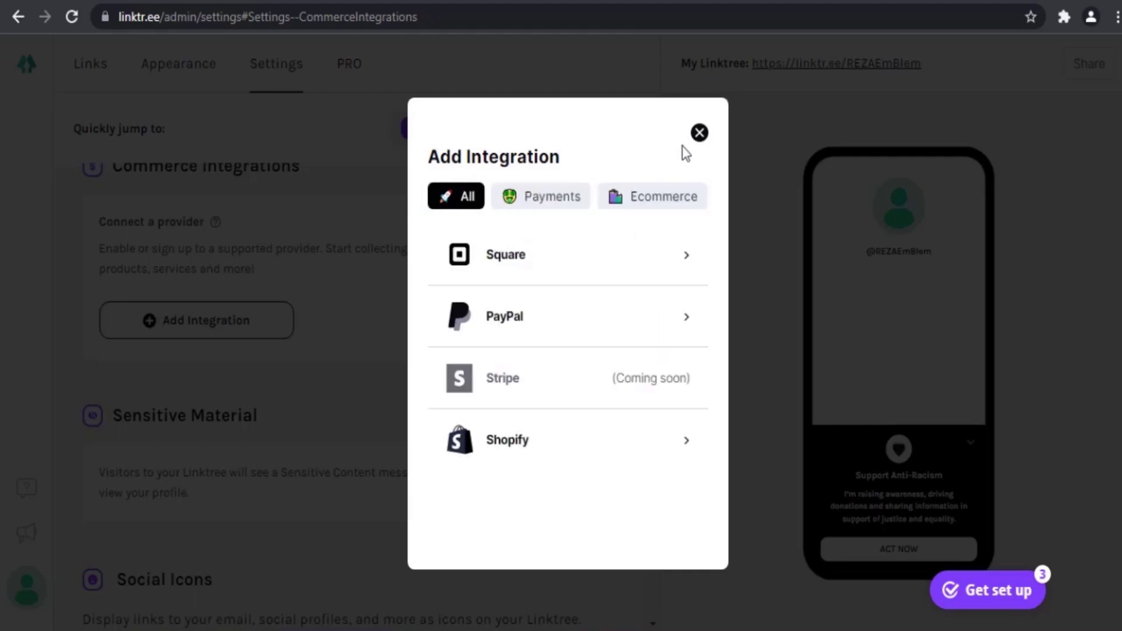
left_click(699, 134)
scroll(213, 320, "down", 2)
scroll(213, 320, "down", 2)
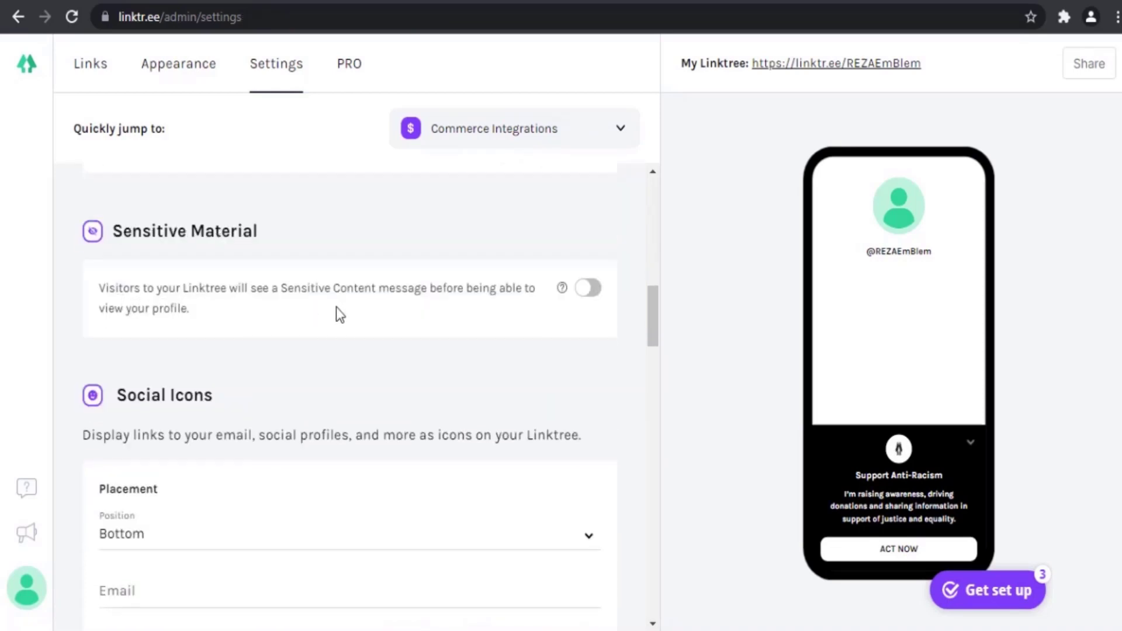
- Turn on the sensitive content warning
left_click(590, 294)
scroll(526, 350, "down", 2)
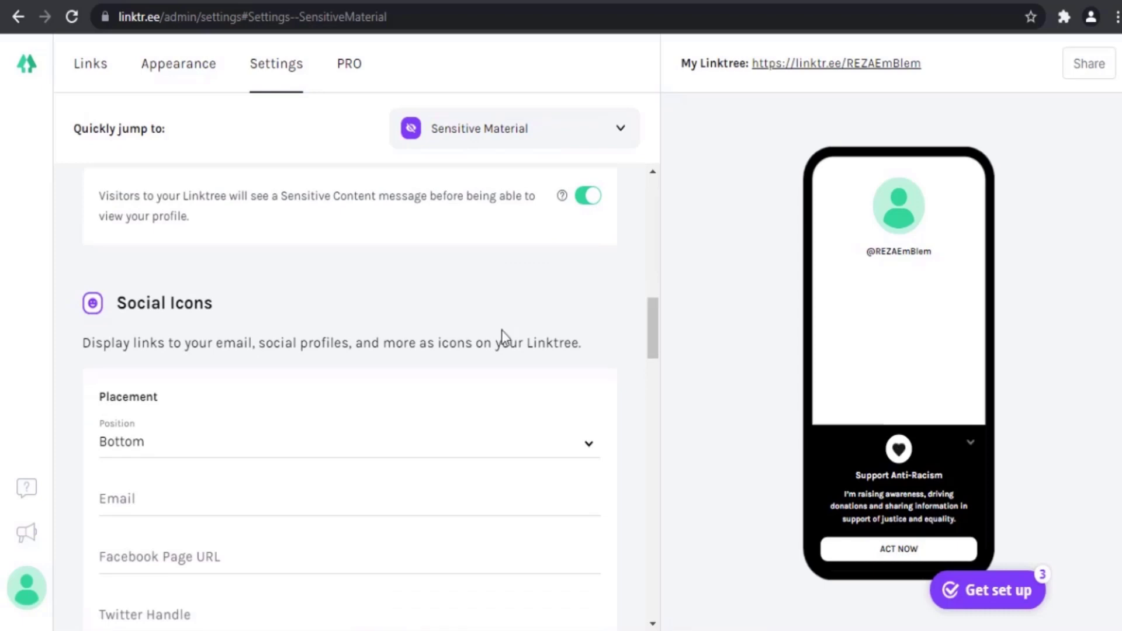
scroll(435, 365, "down", 2)
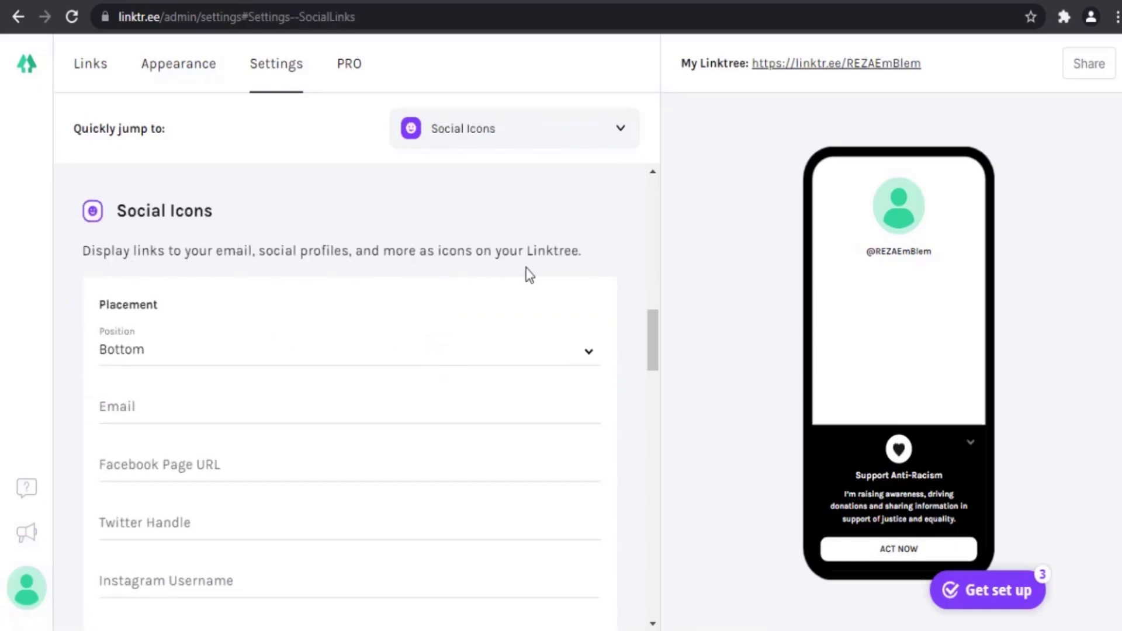
scroll(446, 346, "down", 2)
- Place the social icons at the top and enter the contact e-mail address
left_click(566, 272)
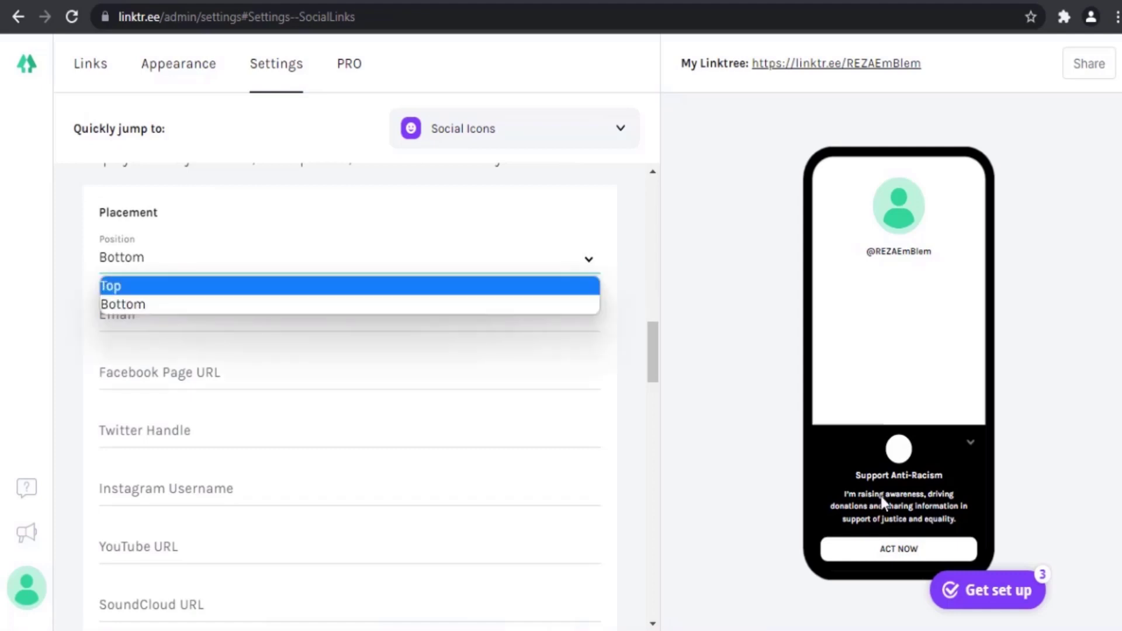
left_click(372, 293)
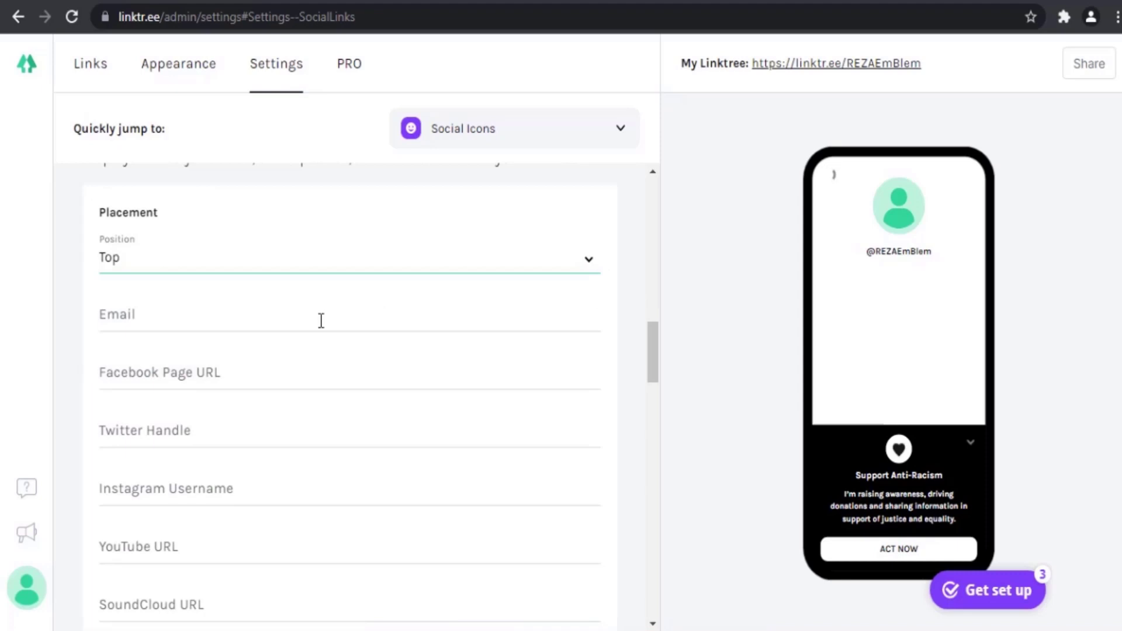
left_click(289, 324)
type("i")
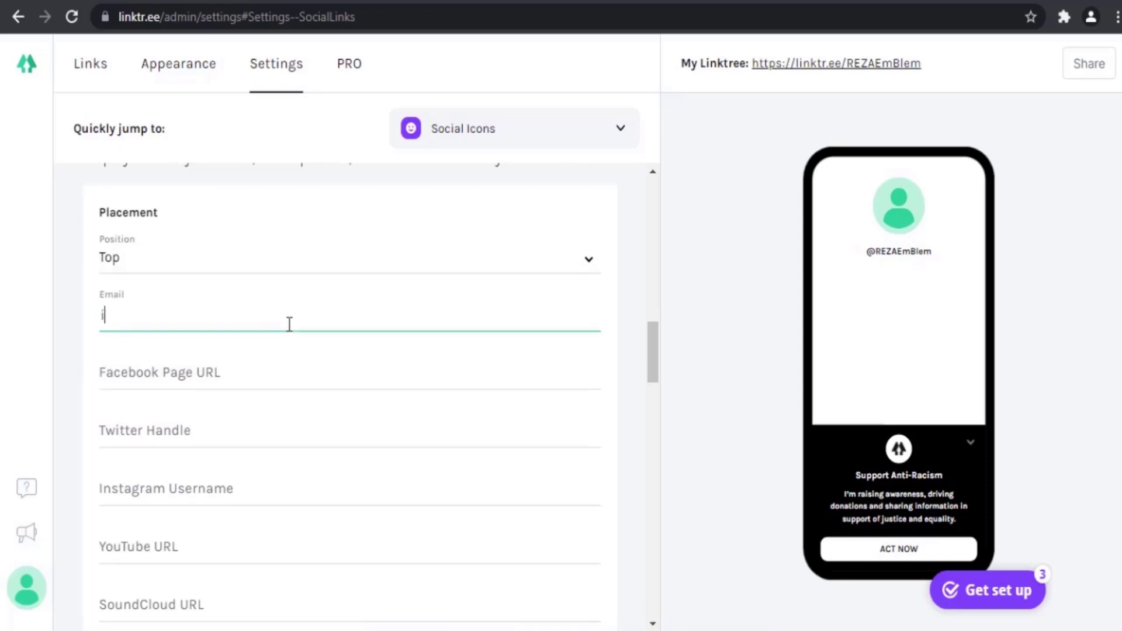
type("nfo@examp")
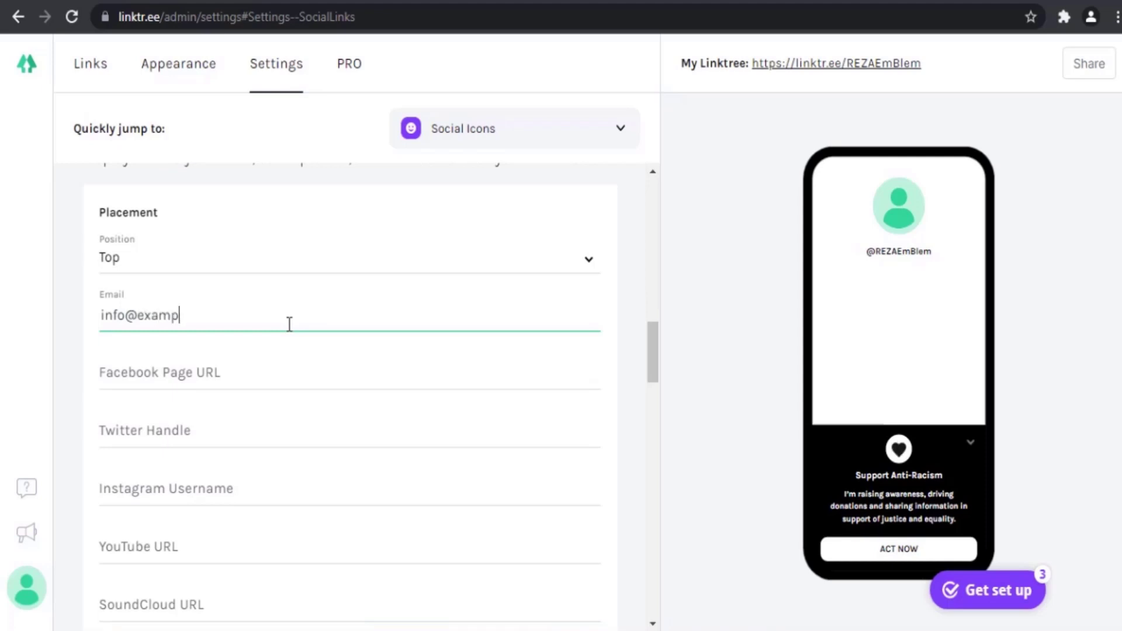
type("le.com")
key("alt+Tab")
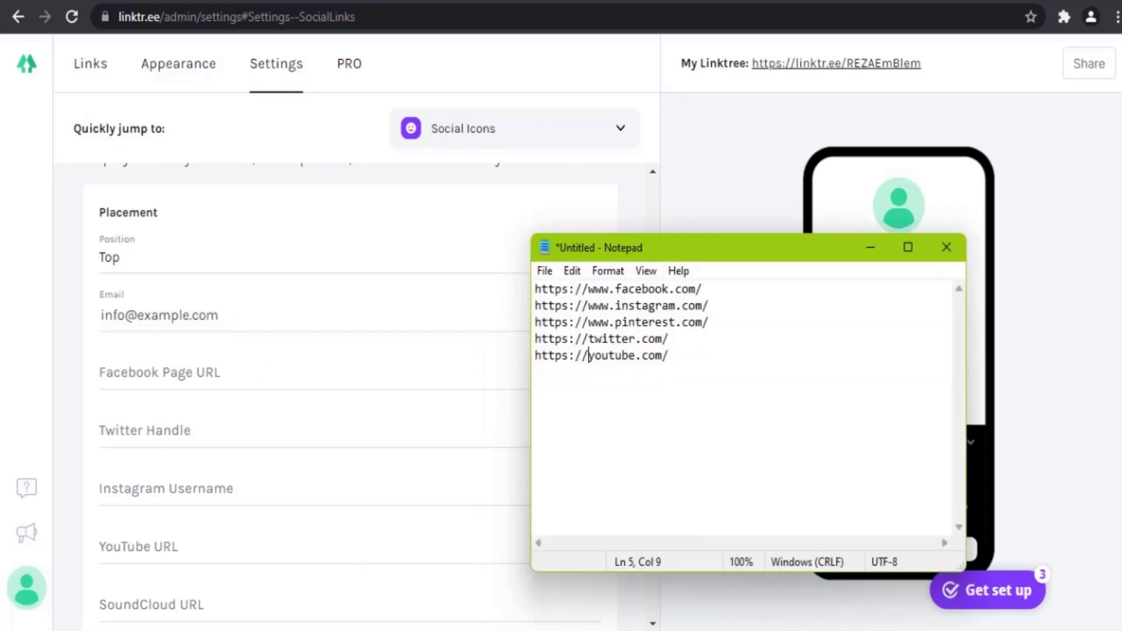
- Paste the Facebook page URL from Notepad into Facebook Page URL and append 'username'
left_click_drag(717, 291, 524, 287)
key("ctrl+c")
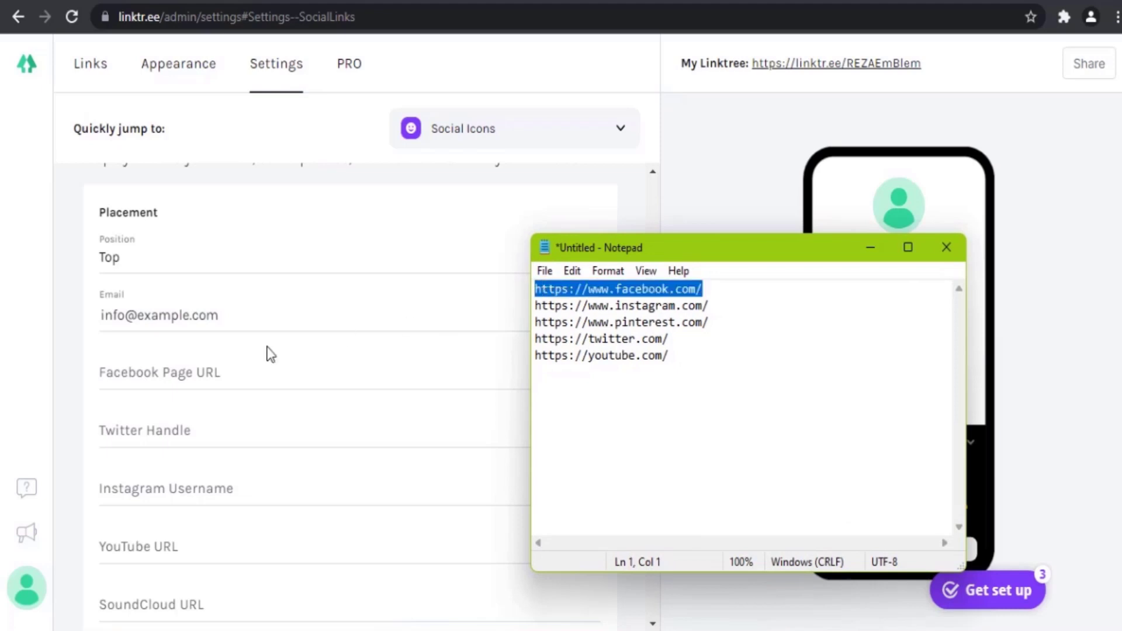
left_click(194, 377)
key("ctrl+v")
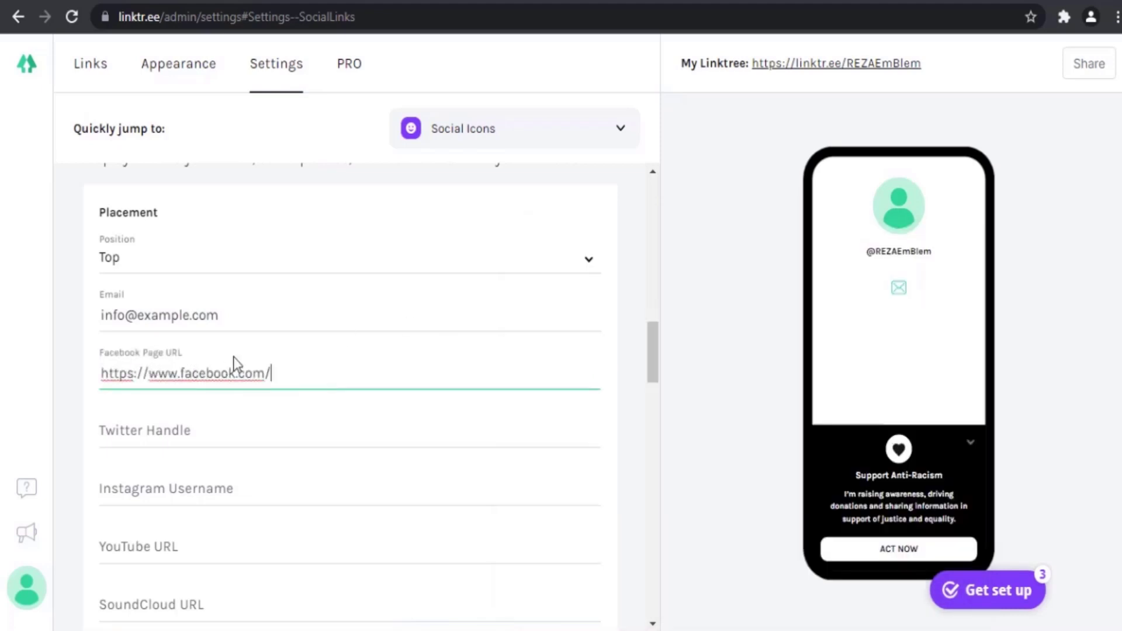
key("alt+Tab")
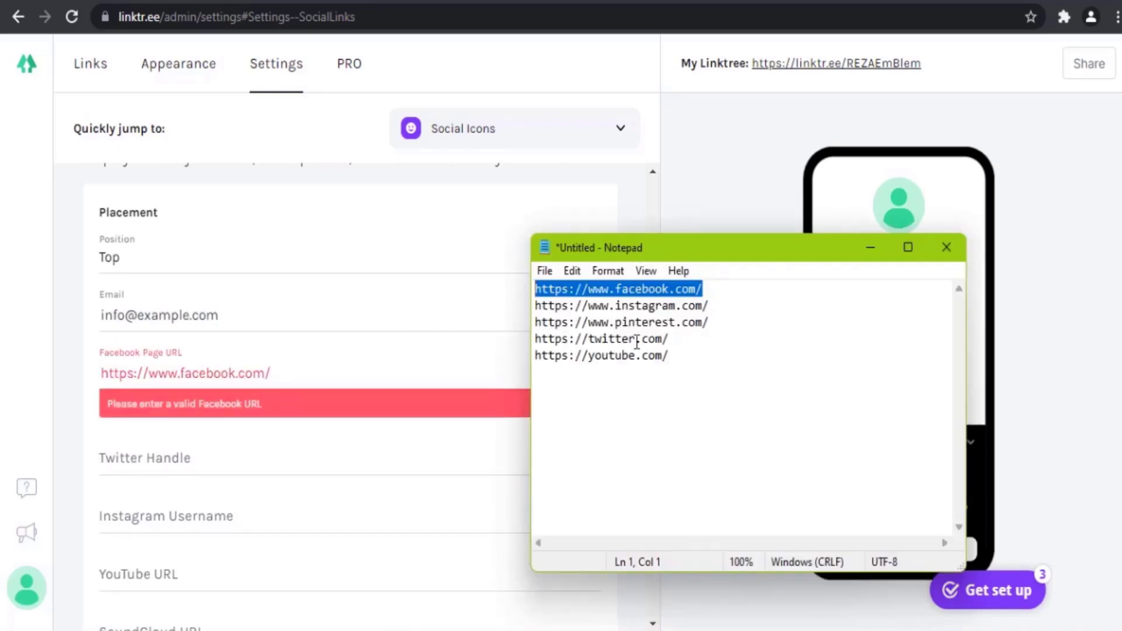
left_click(291, 372)
type("u")
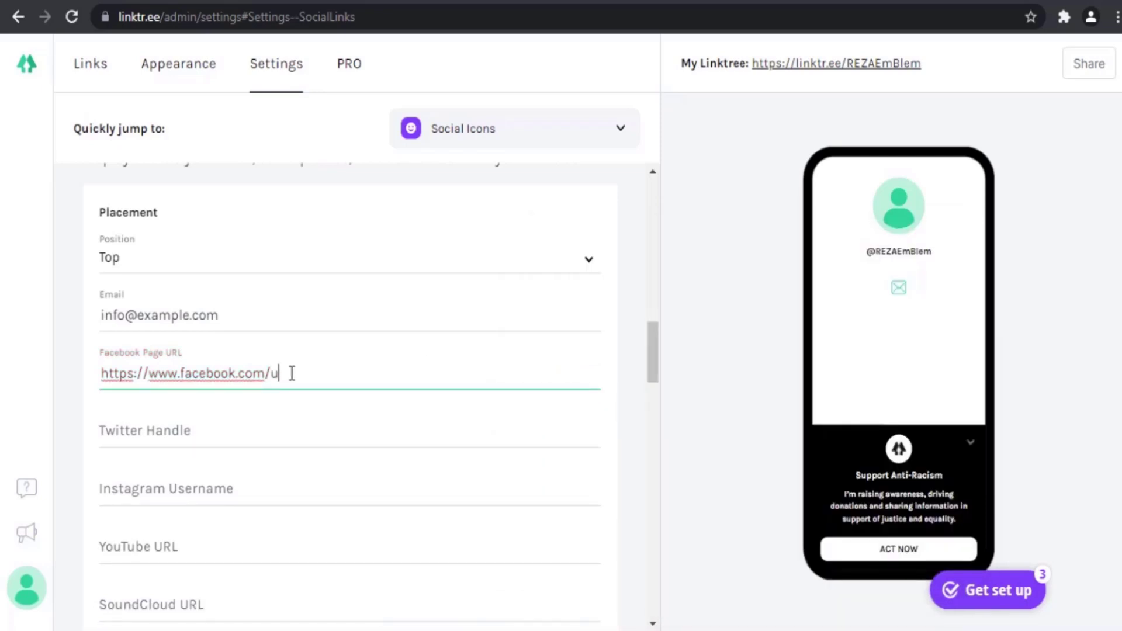
key("BackSpace")
type("us")
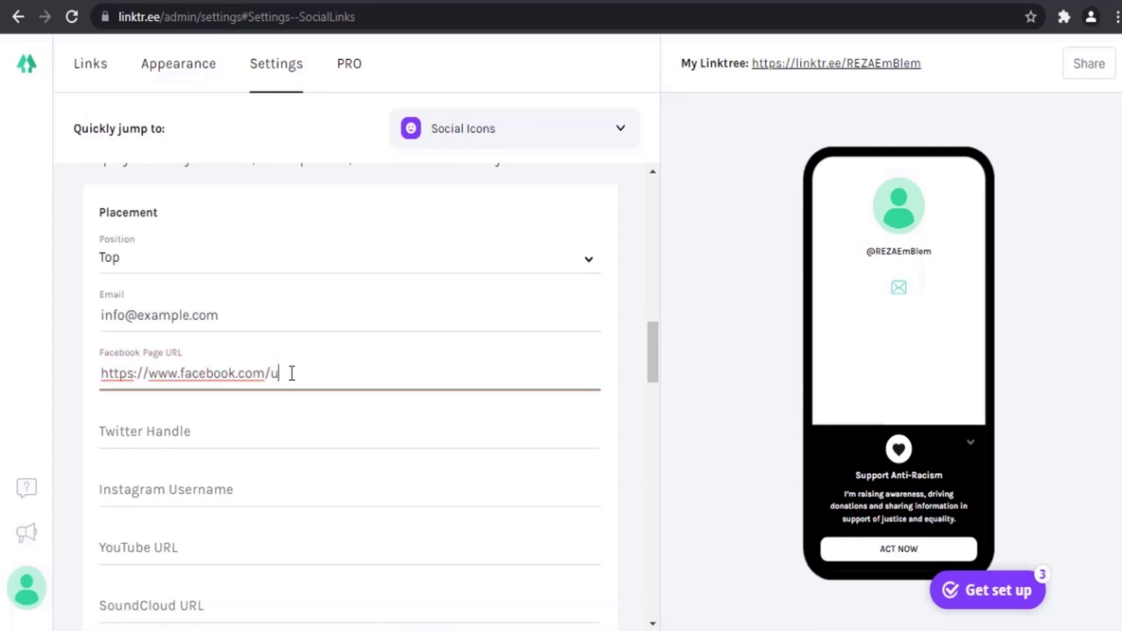
type("ername")
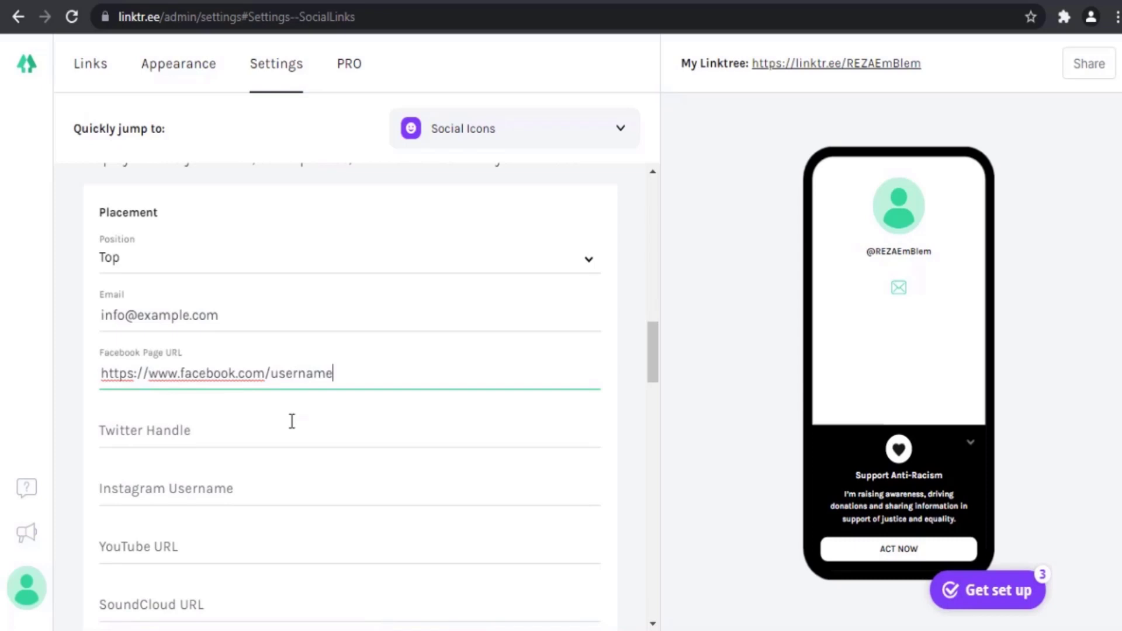
- Fill in the Twitter handle and Instagram username, removing stray extra digits
left_click(148, 428)
type("username")
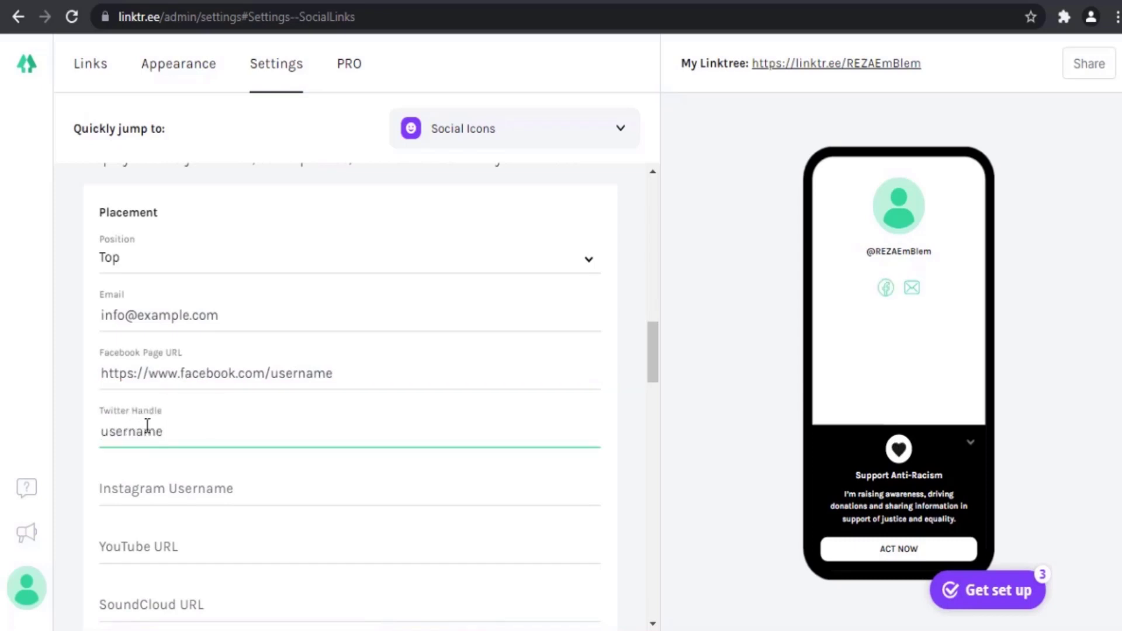
left_click(177, 490)
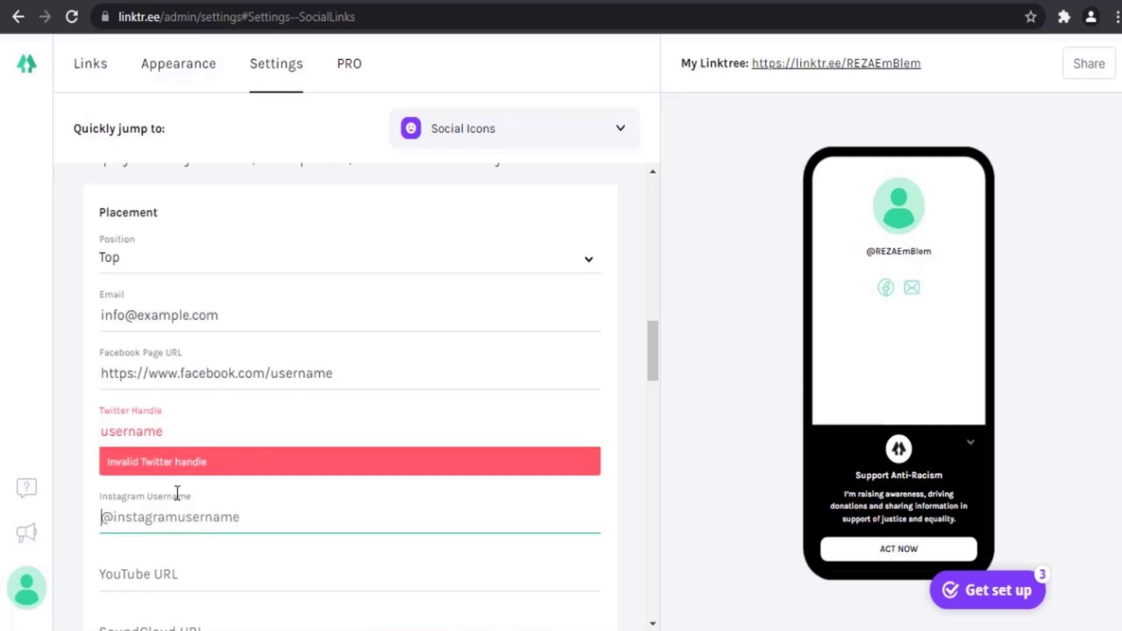
type("un")
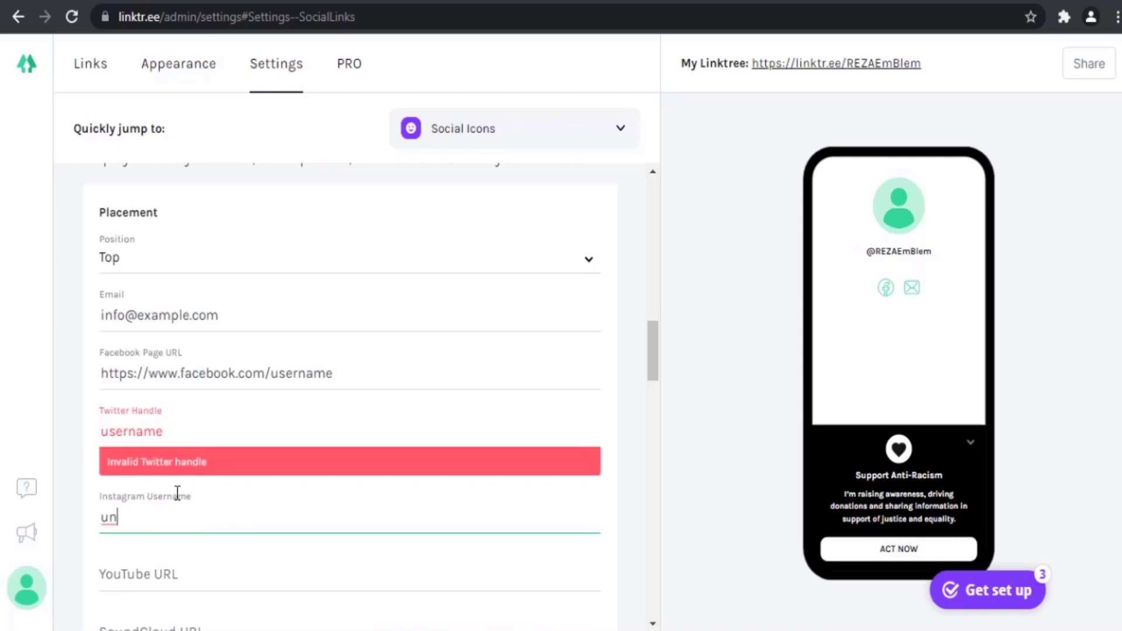
type("ername")
scroll(177, 493, "down", 2)
left_click(192, 484)
left_click(187, 416)
type("12")
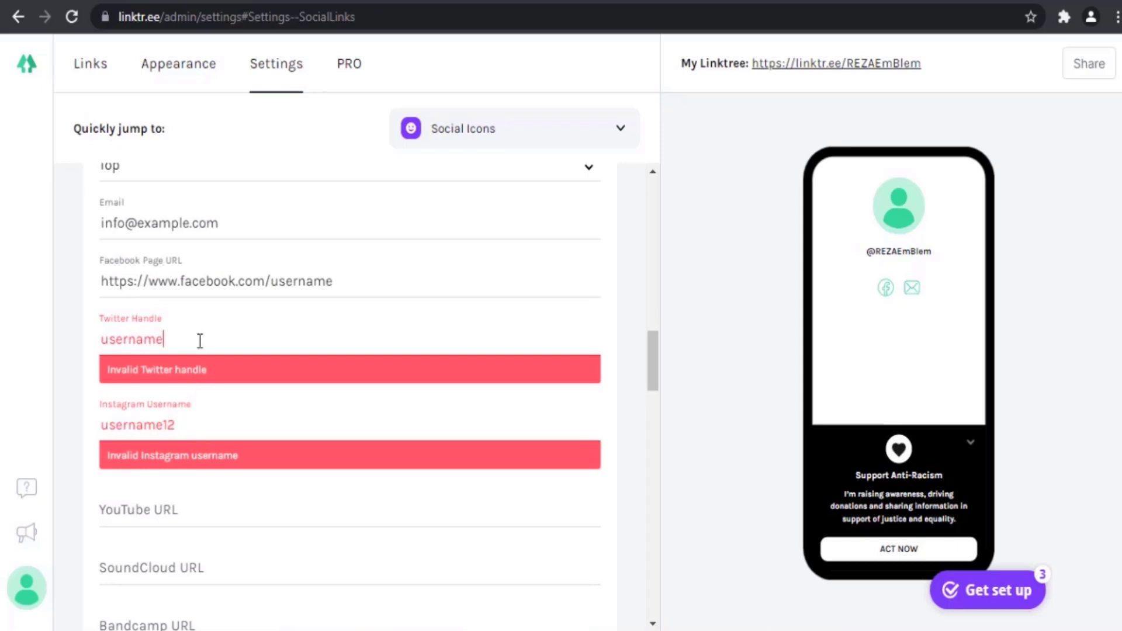
type("2")
key("BackSpace")
key("BackSpace")
left_click(198, 426)
key("BackSpace")
- Prefix the Twitter handle and Instagram username with '@', then copy the YouTube URL
left_click(101, 340)
type("@")
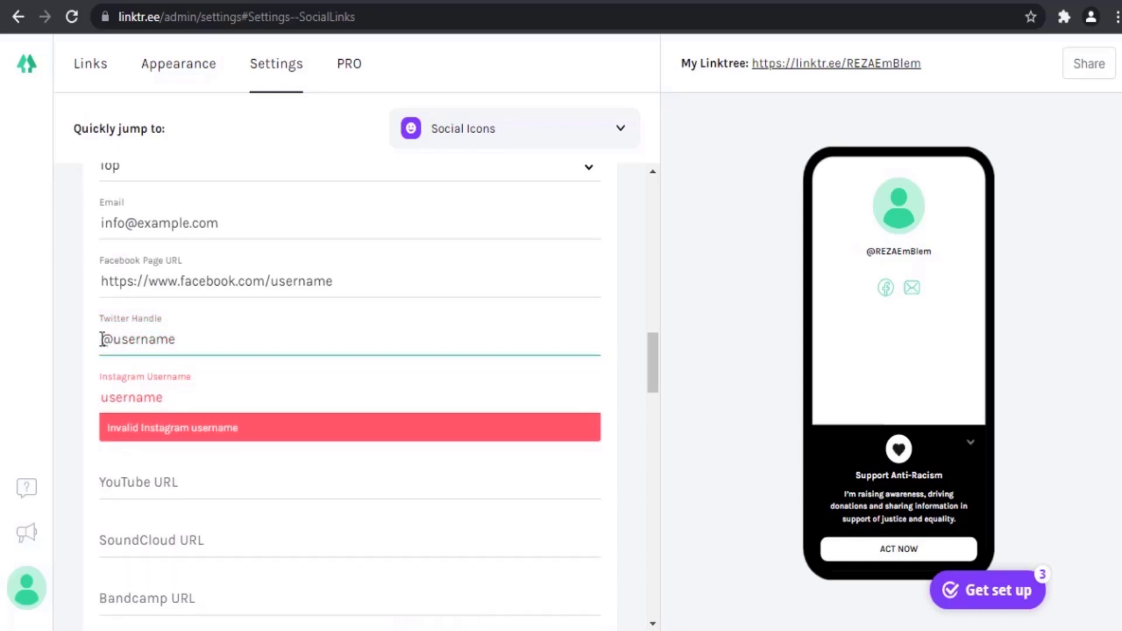
left_click(102, 398)
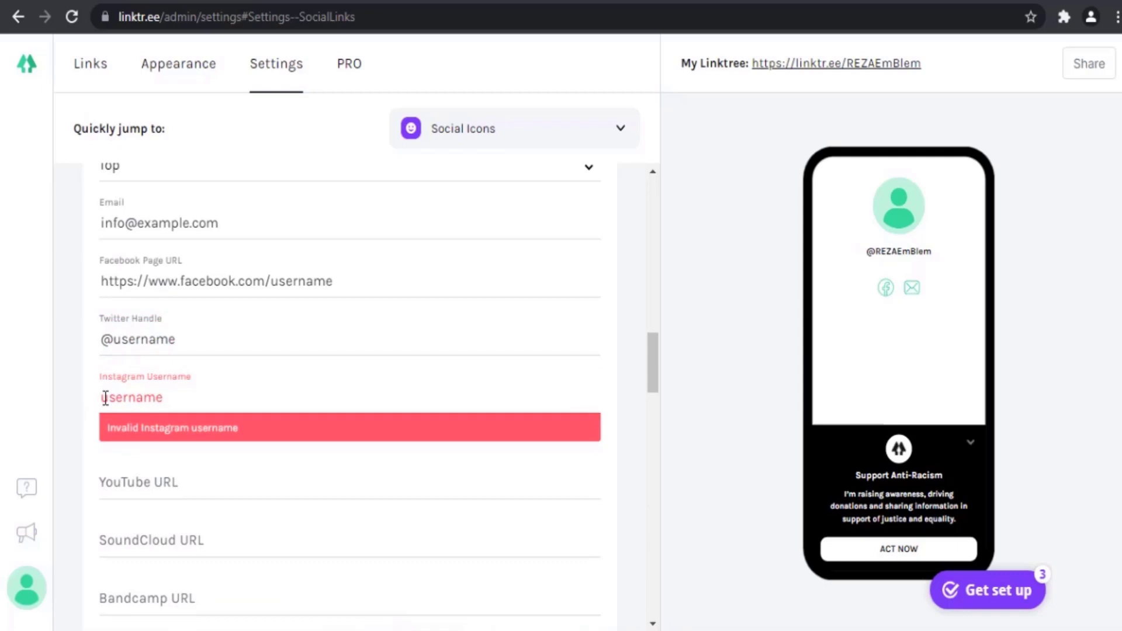
type("@")
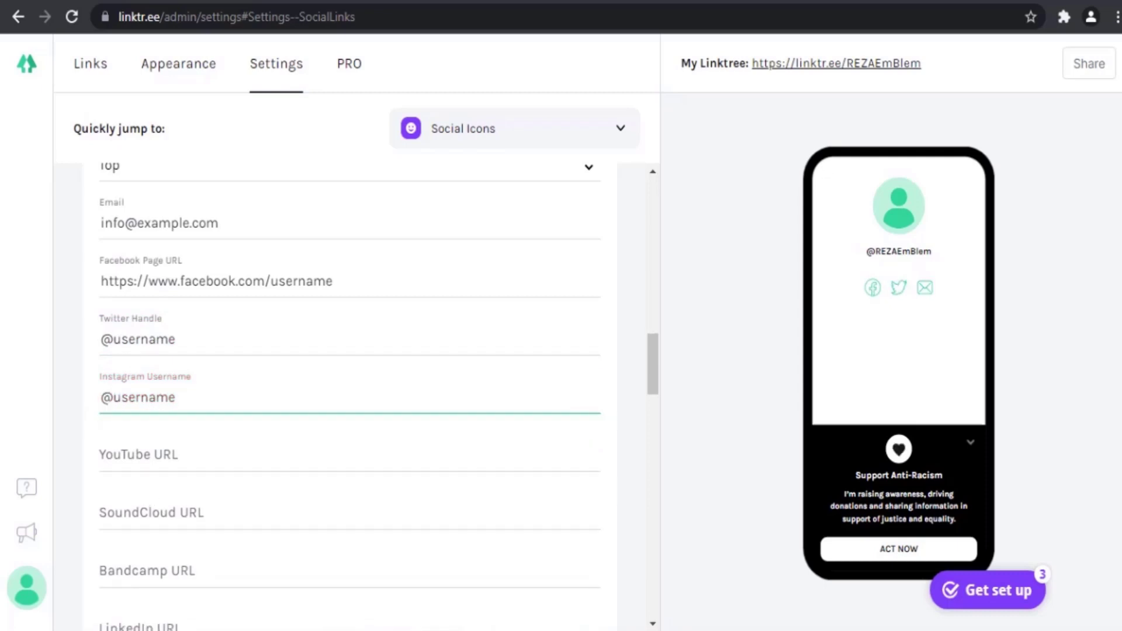
key("alt+Tab")
left_click_drag(678, 358, 532, 371)
key("ctrl+c")
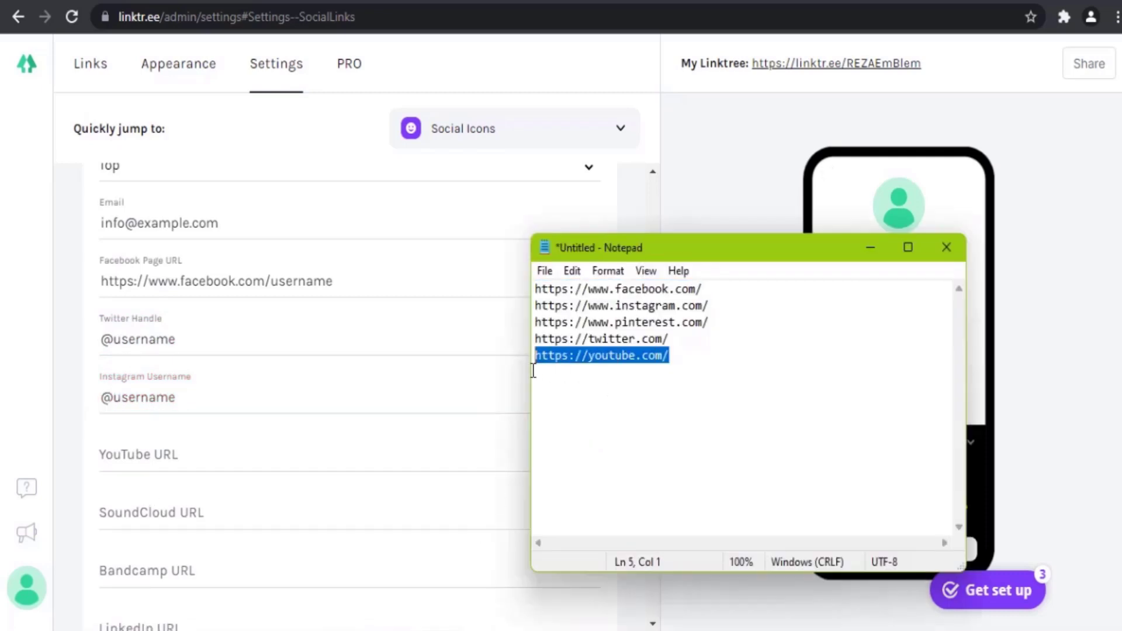
left_click(191, 460)
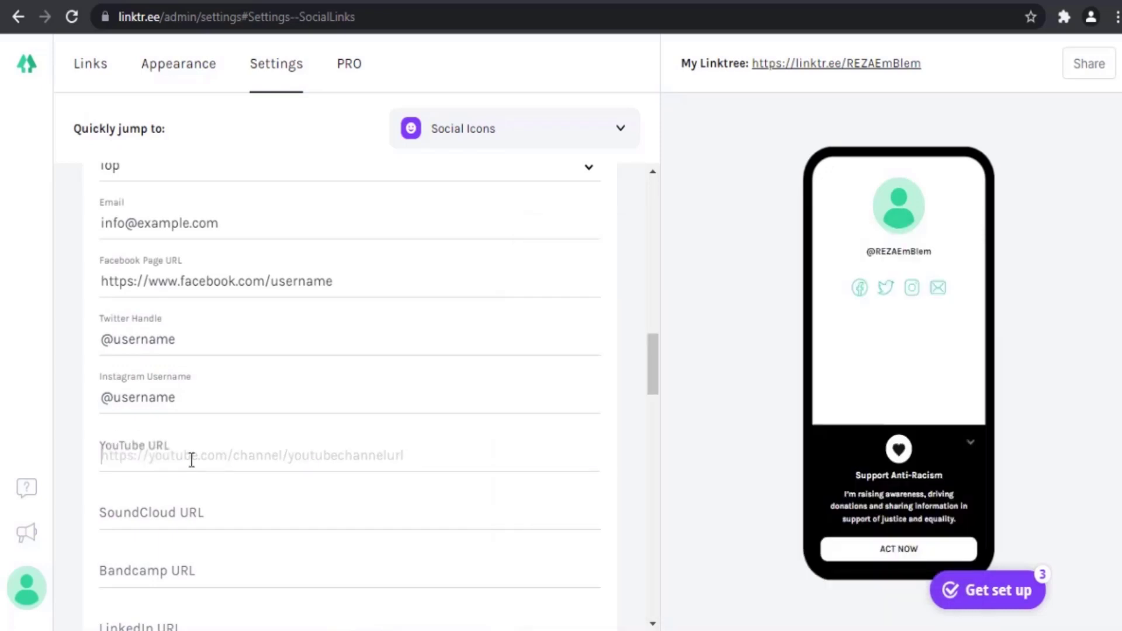
key("ctrl+v")
type("username")
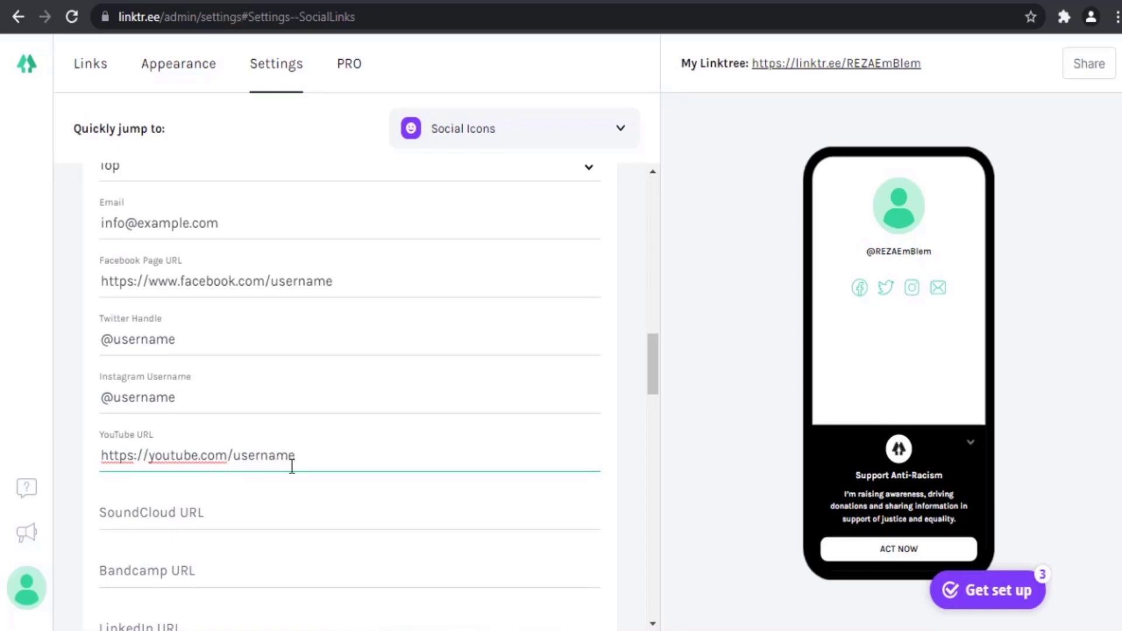
scroll(247, 464, "down", 6)
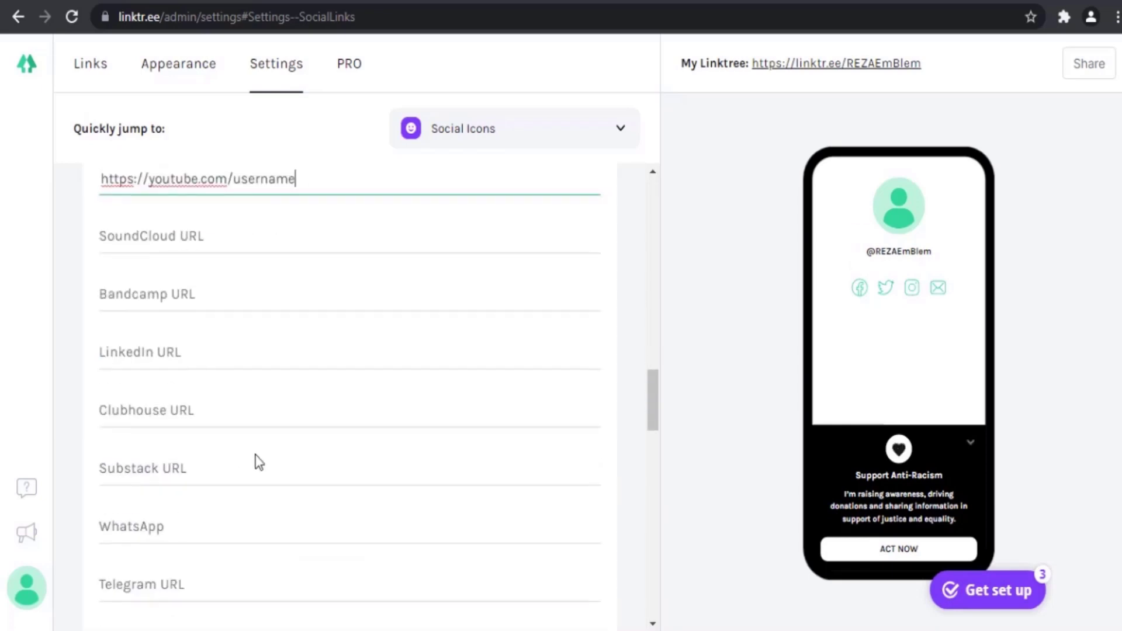
scroll(206, 422, "down", 2)
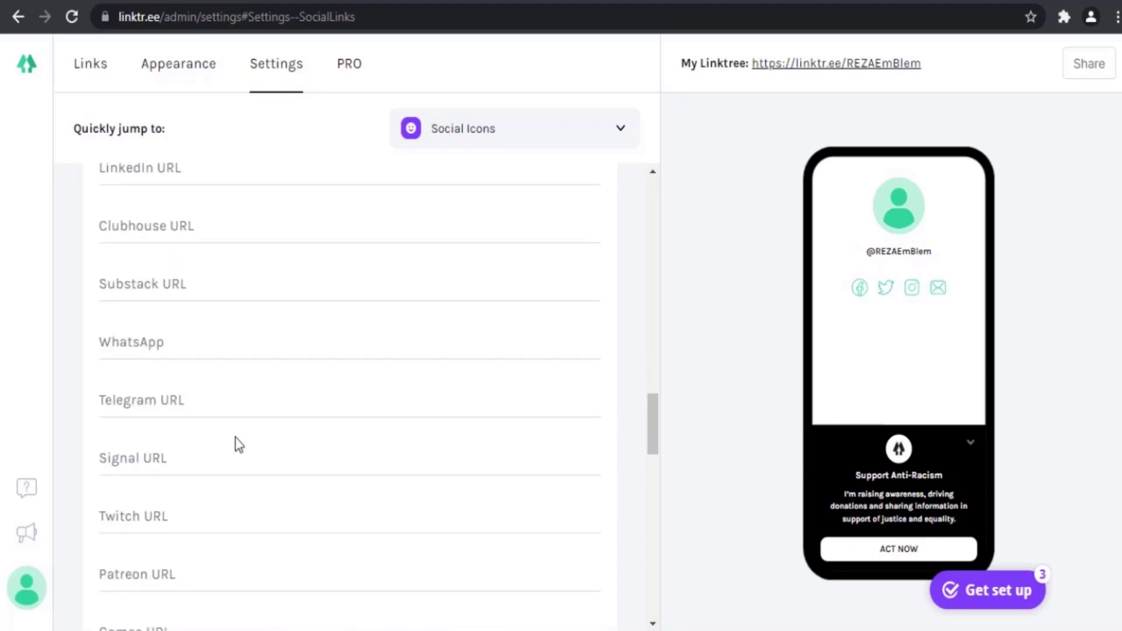
scroll(188, 453, "down", 1)
scroll(201, 467, "down", 1)
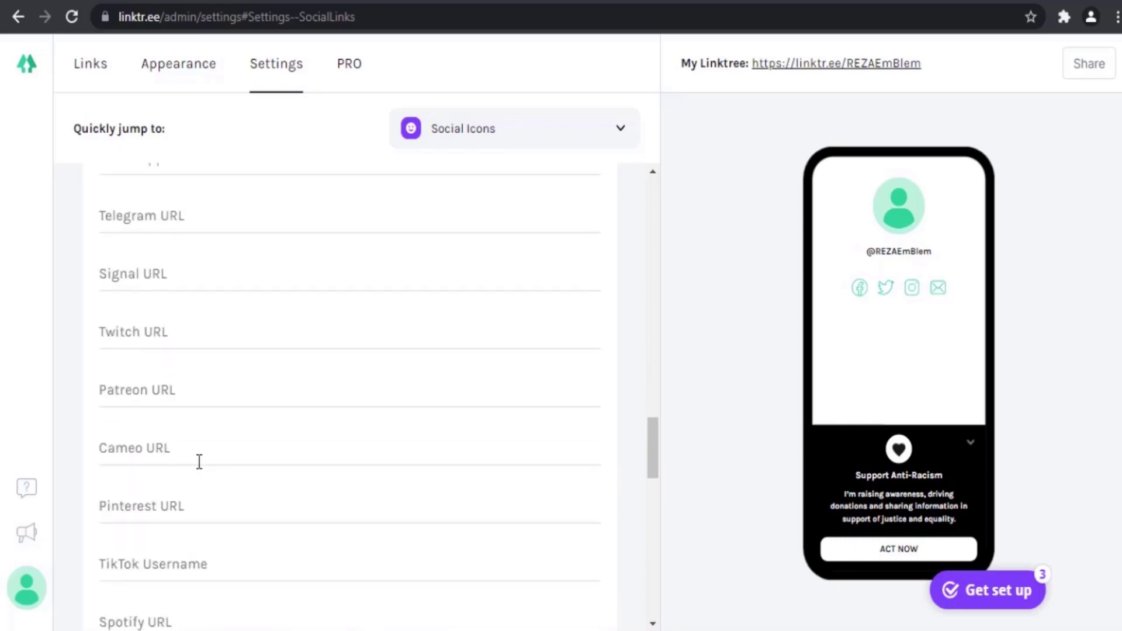
scroll(210, 461, "down", 1)
scroll(172, 483, "down", 3)
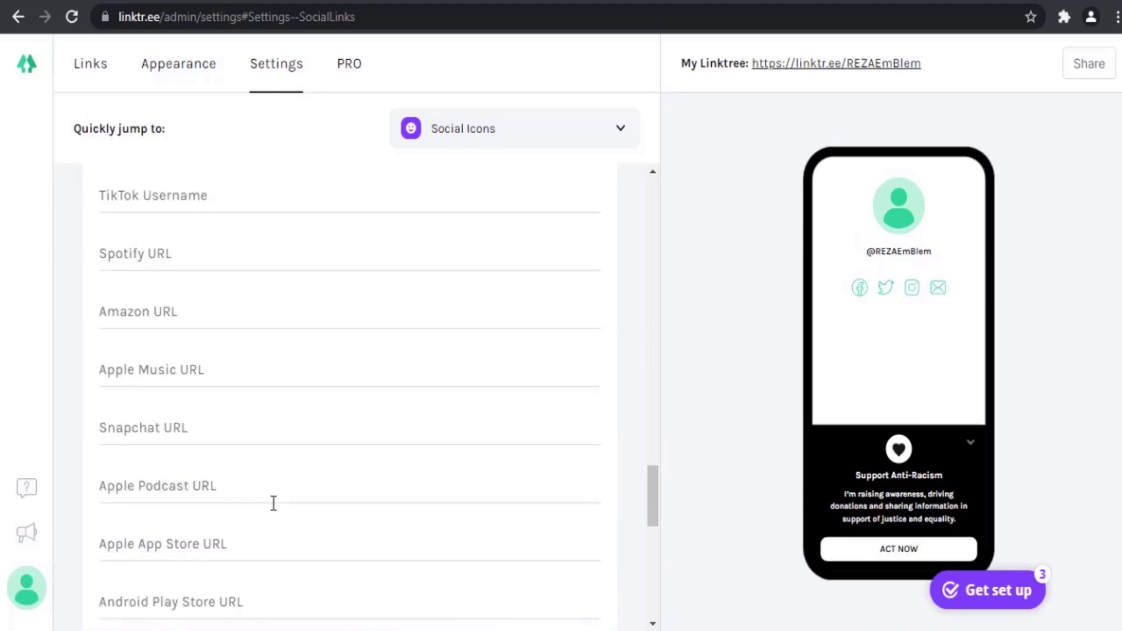
scroll(268, 501, "up", 3)
- Copy the Pinterest URL from Notepad into the Pinterest URL field and append 'username'
key("alt+Tab")
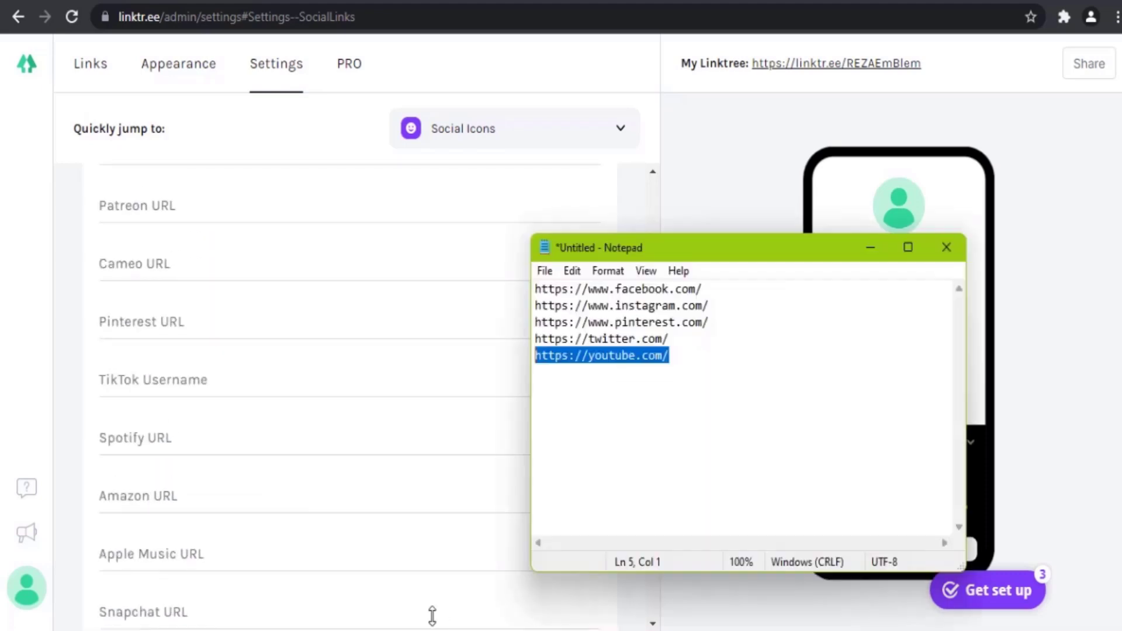
left_click_drag(710, 321, 529, 322)
key("ctrl+c")
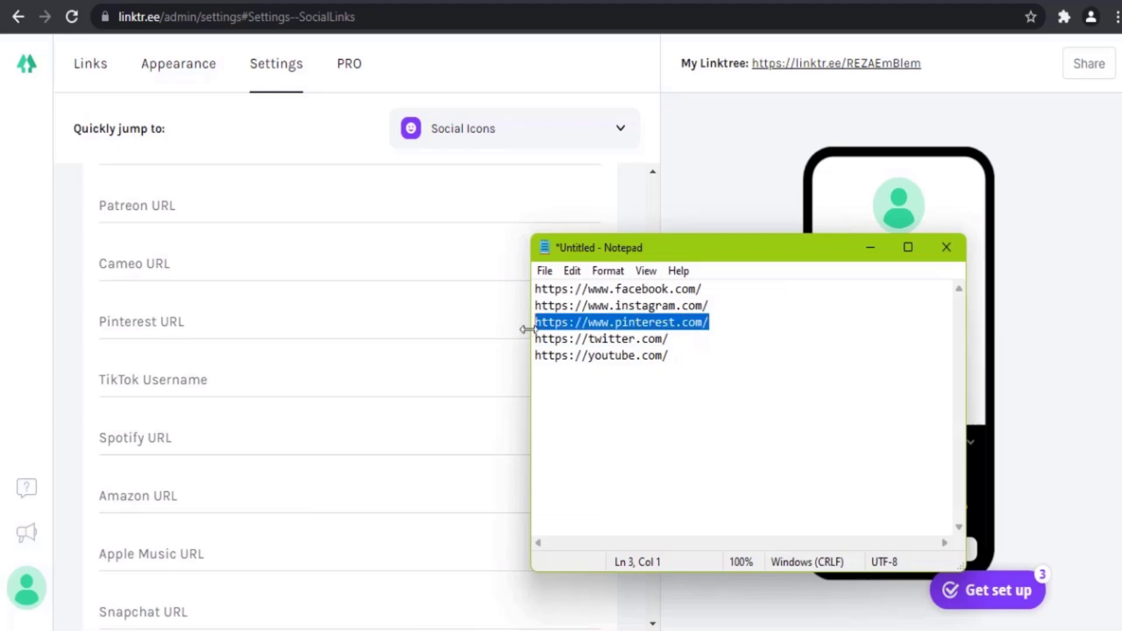
key("alt+Tab")
left_click(180, 321)
key("ctrl+v")
type("username")
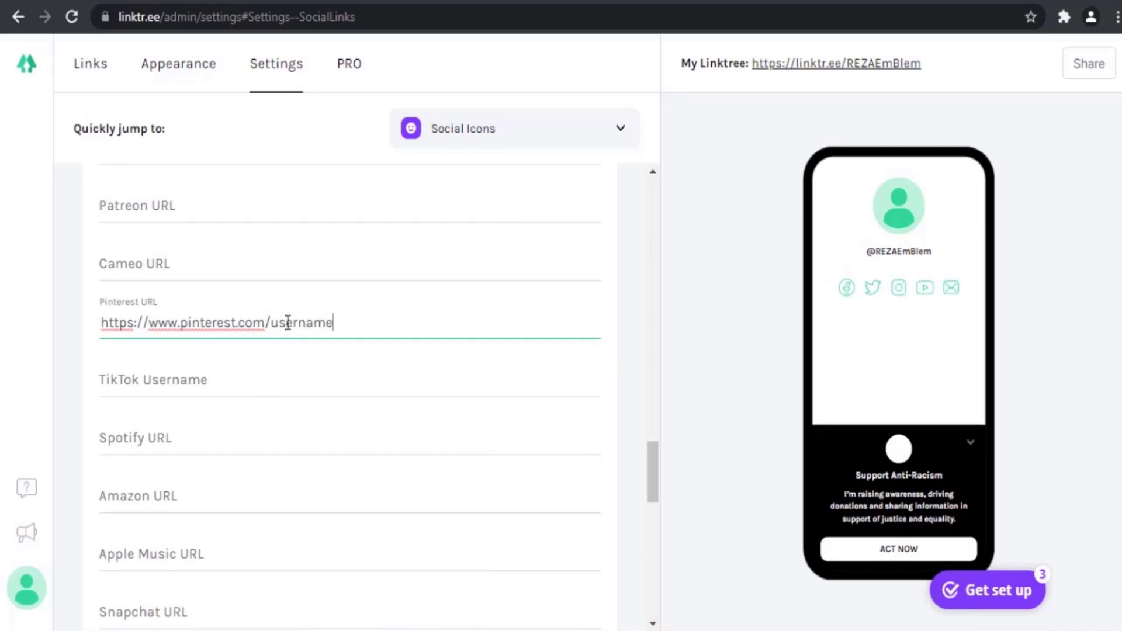
scroll(258, 370, "down", 10)
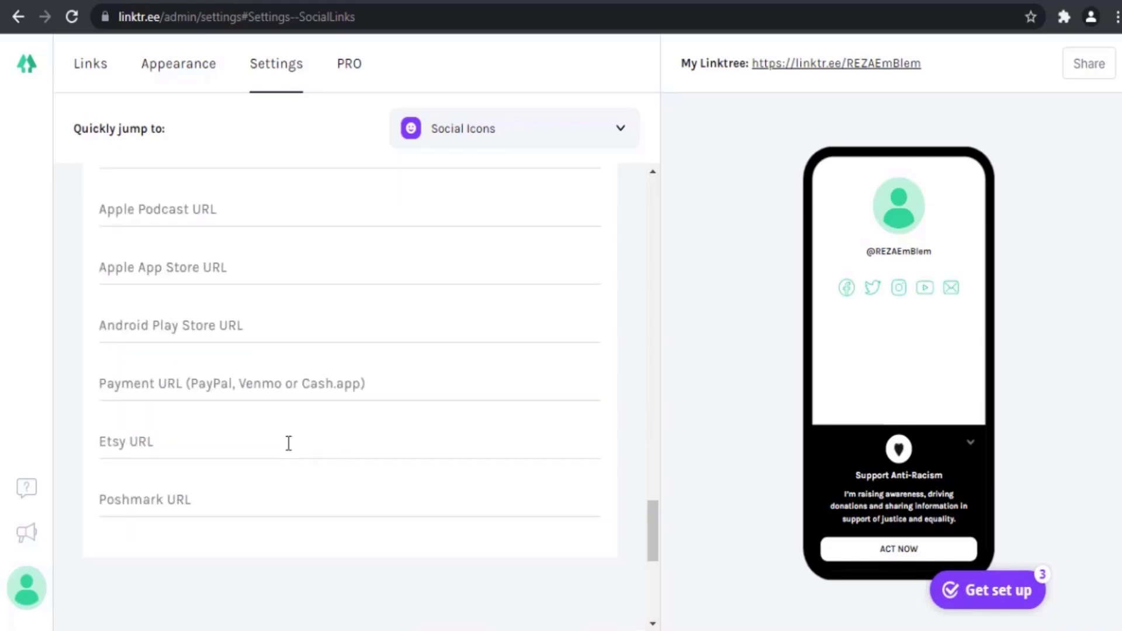
scroll(321, 498, "down", 3)
scroll(336, 496, "up", 14)
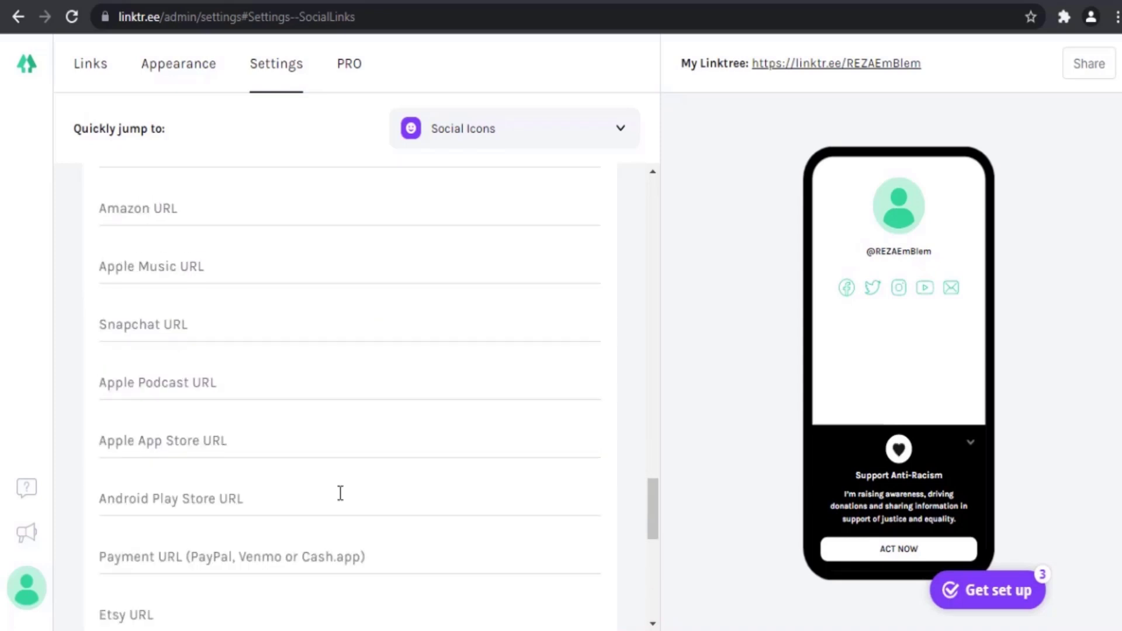
scroll(340, 489, "up", 15)
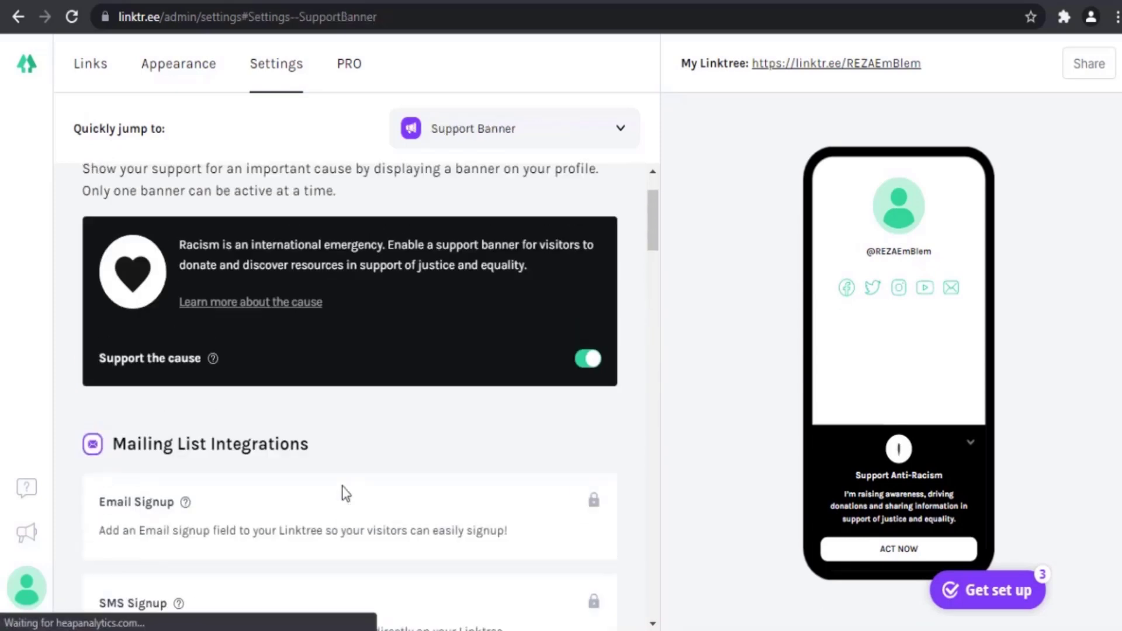
- Jump through the Social Icons, Sensitive Material, Commerce, Mailing List and Support Banner sections, then open Appearance
left_click(556, 127)
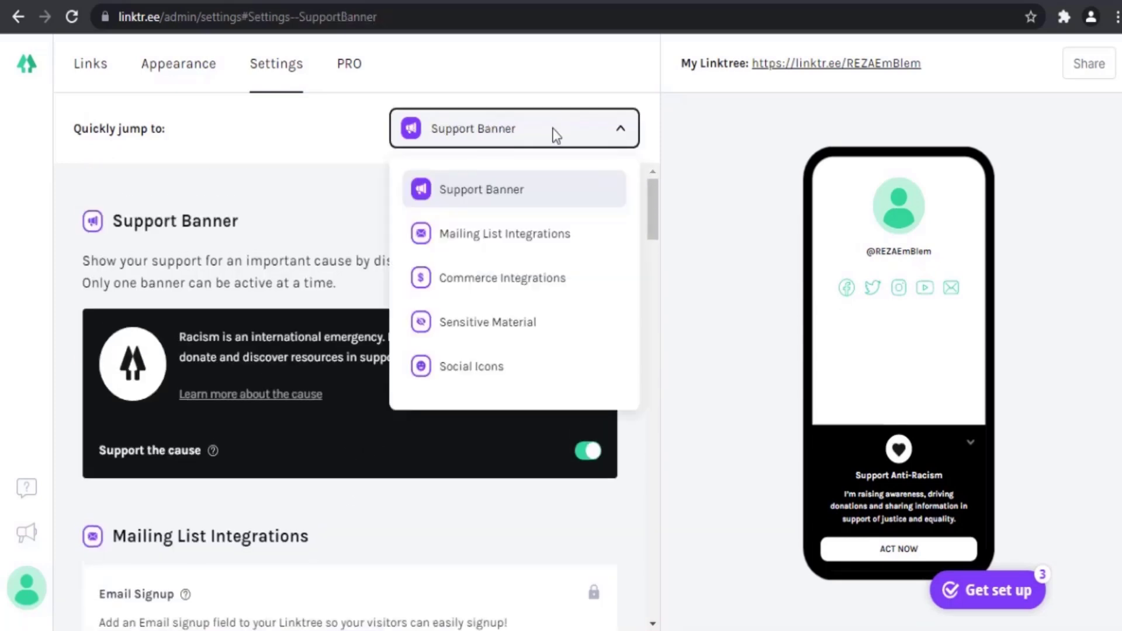
left_click(503, 368)
left_click(592, 143)
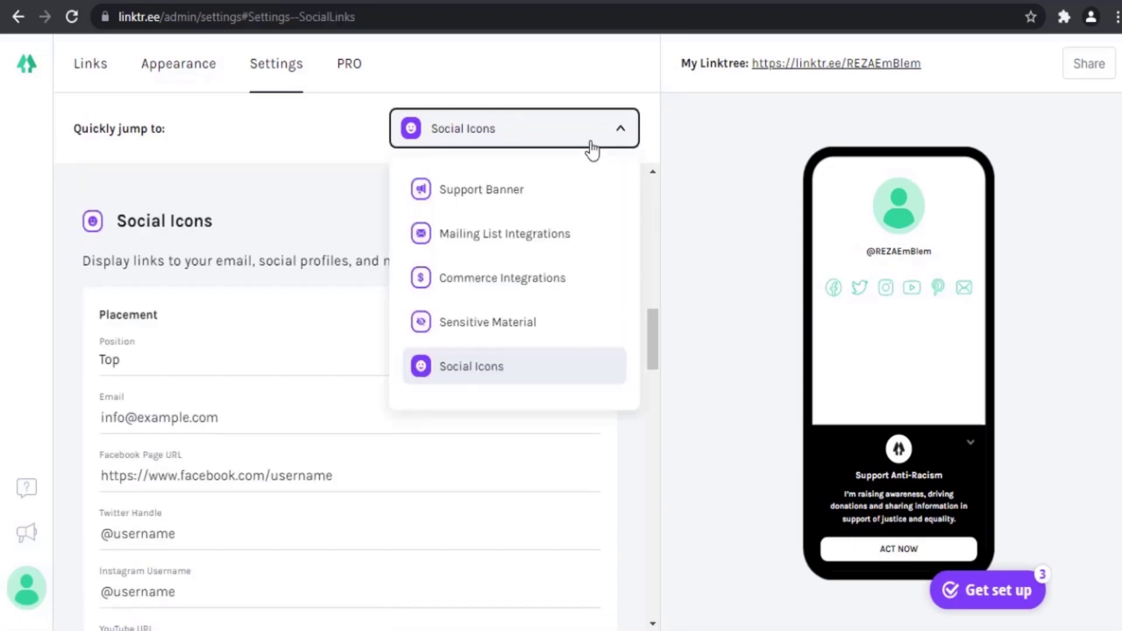
left_click(498, 321)
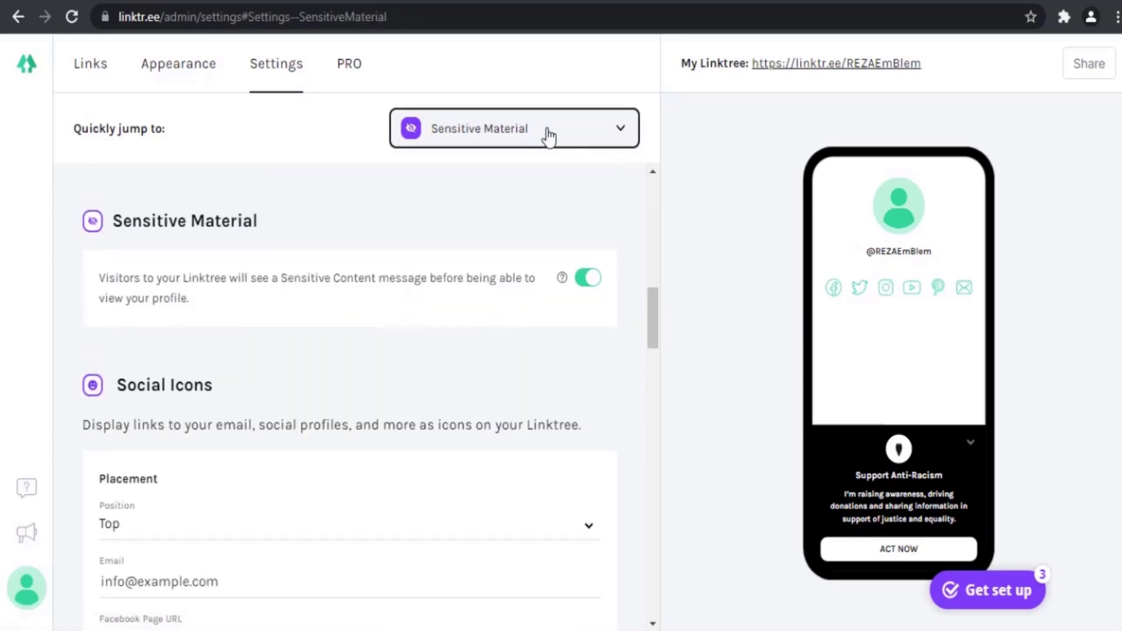
left_click(545, 138)
left_click(526, 276)
left_click(533, 138)
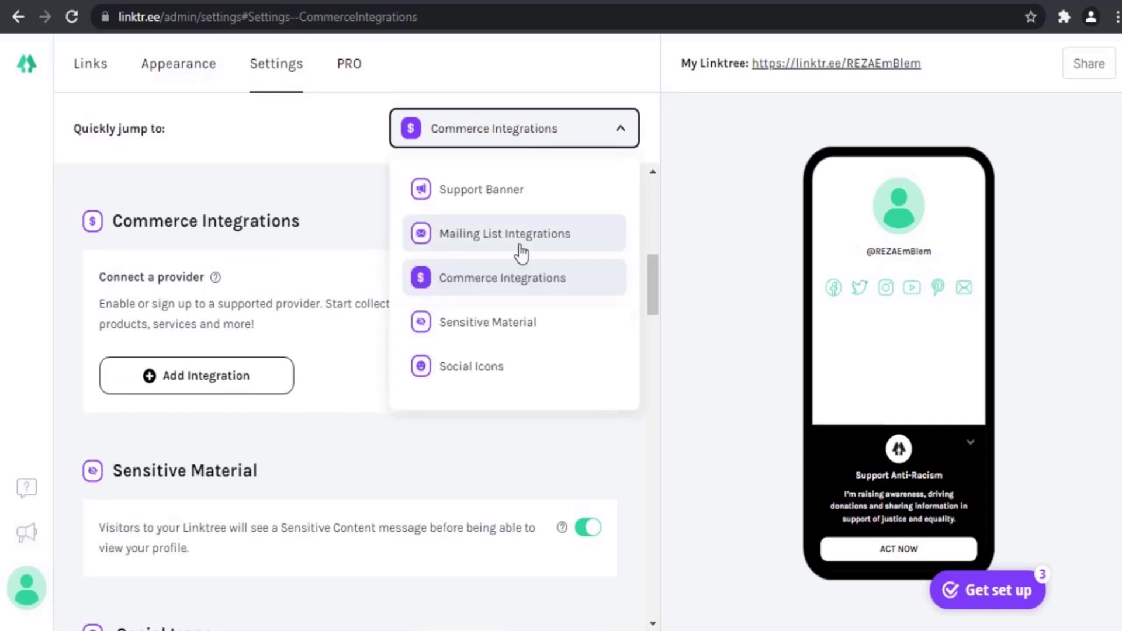
left_click(519, 250)
left_click(511, 143)
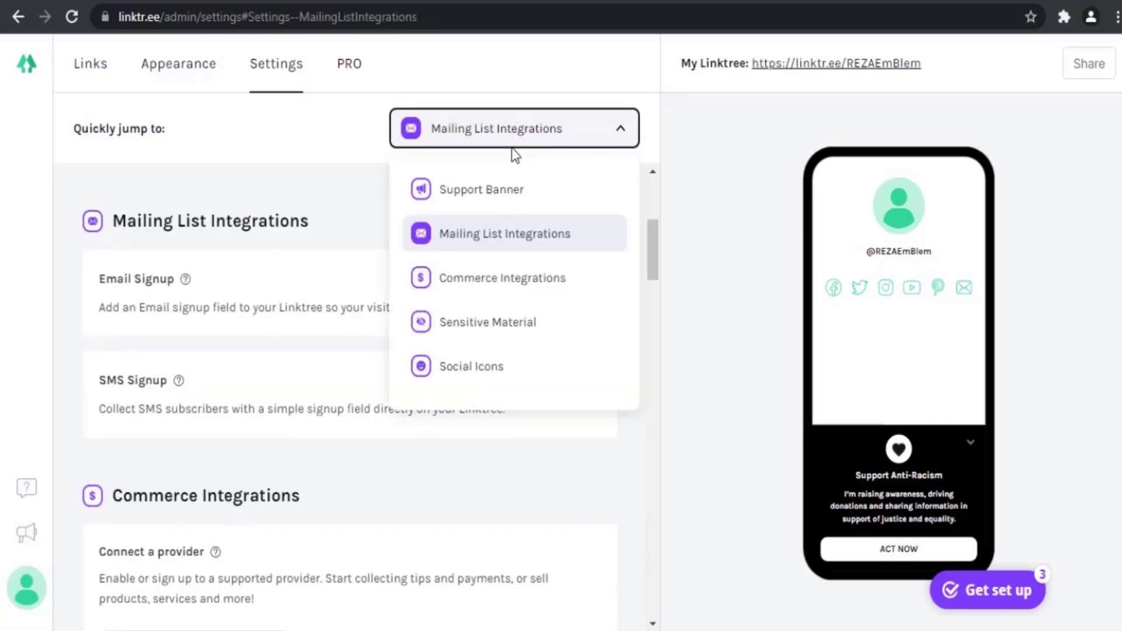
left_click(514, 202)
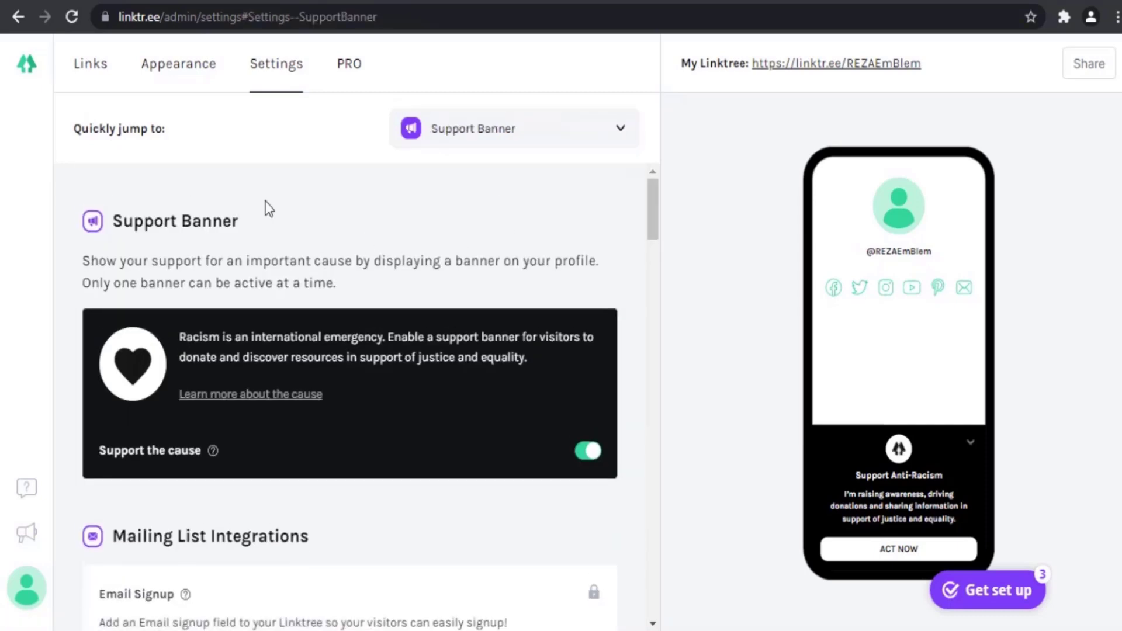
left_click(180, 67)
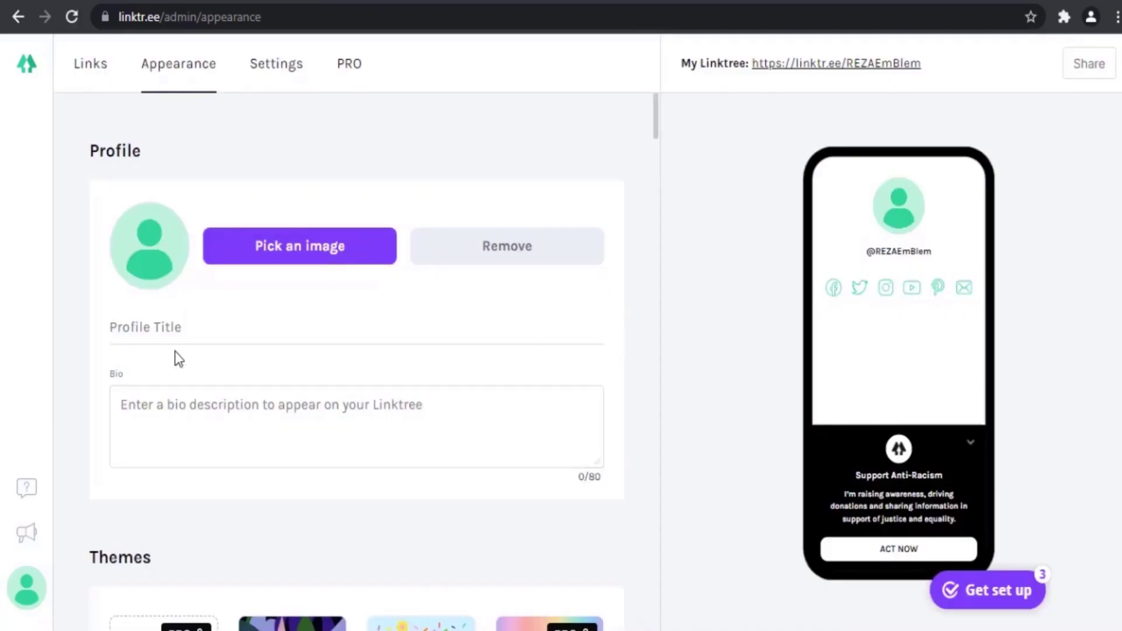
left_click(188, 331)
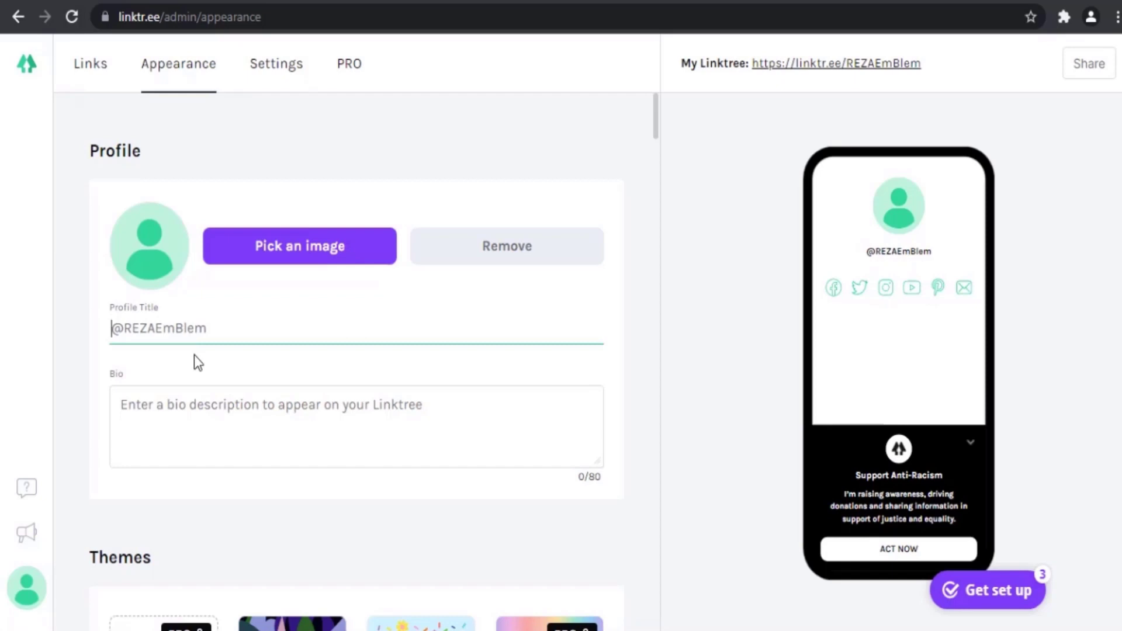
- Enter the channel name as Profile Title and 'Content about tutorials, tops, comparison, gamelays' as the bio
type("REZ")
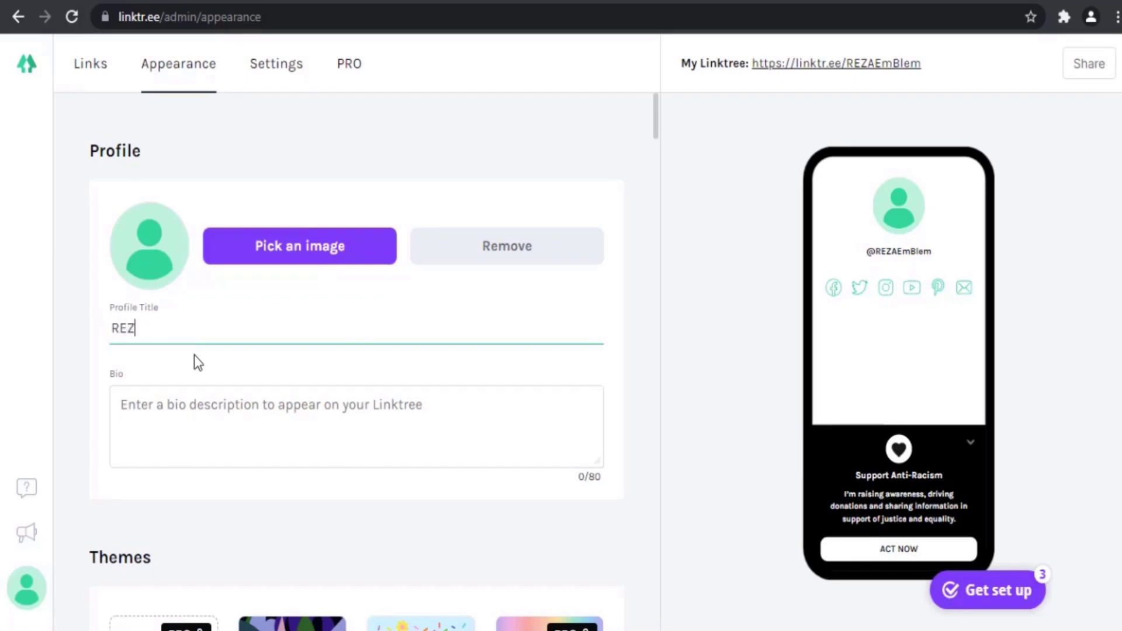
type("A EmBlem")
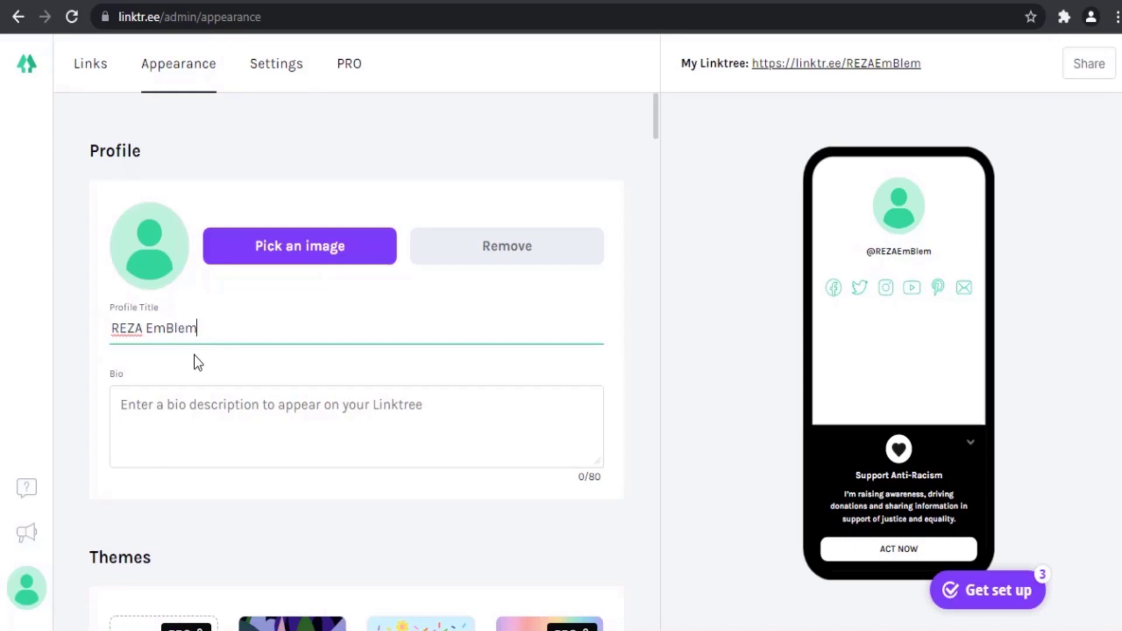
left_click(187, 407)
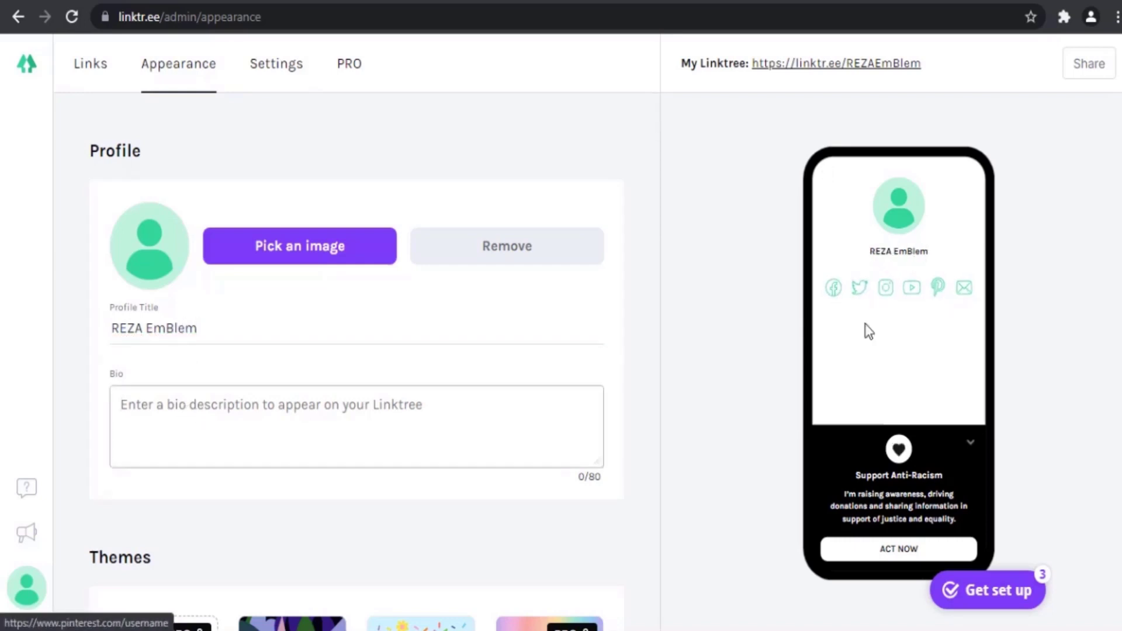
type("cont")
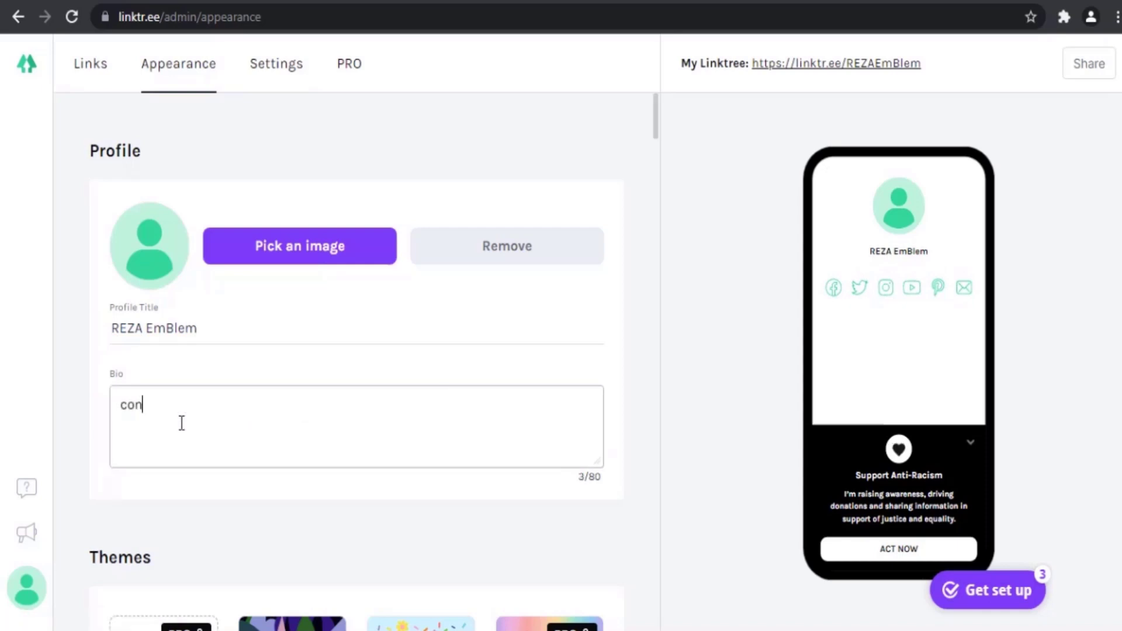
key("BackSpace")
key("BackSpace")
key("BackSpace")
type("Content about")
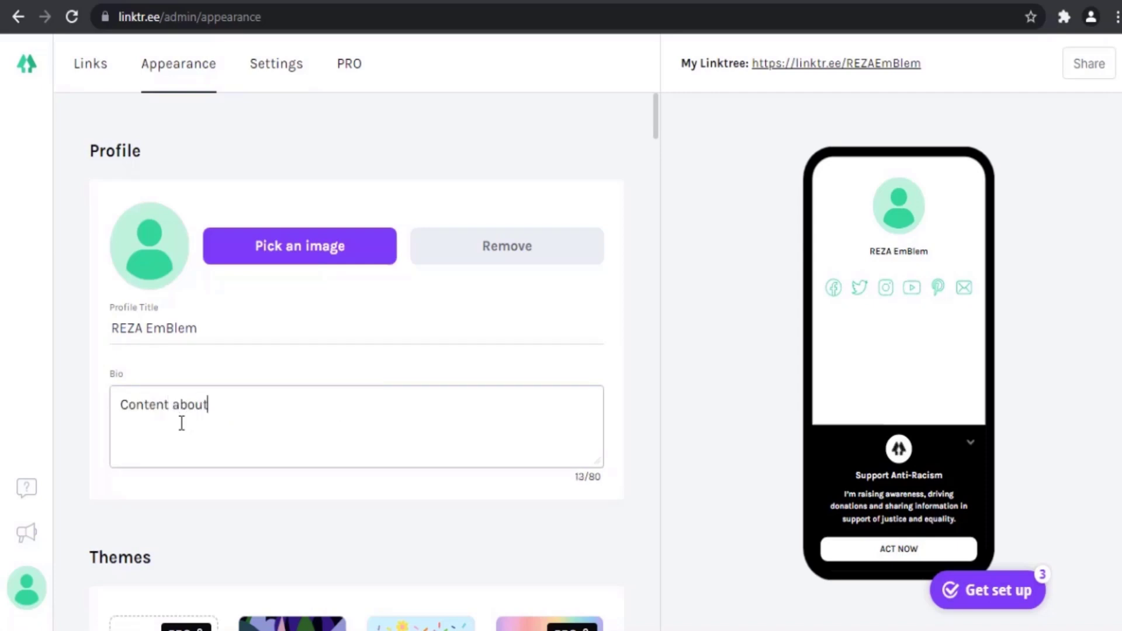
type(" tutorials, tops, com")
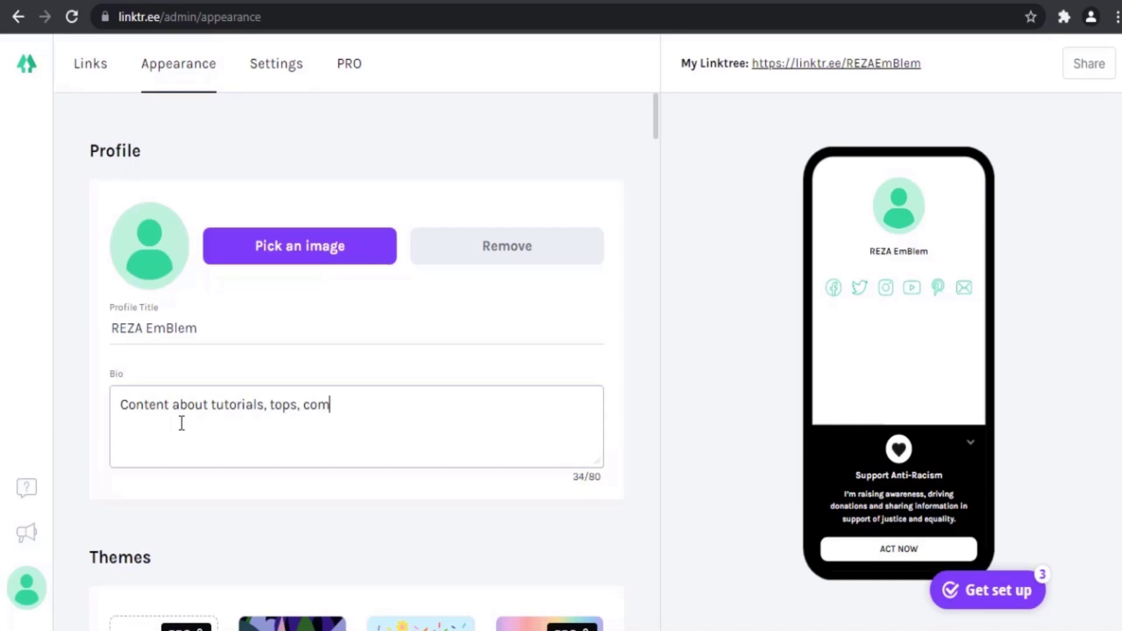
type("parison, ga")
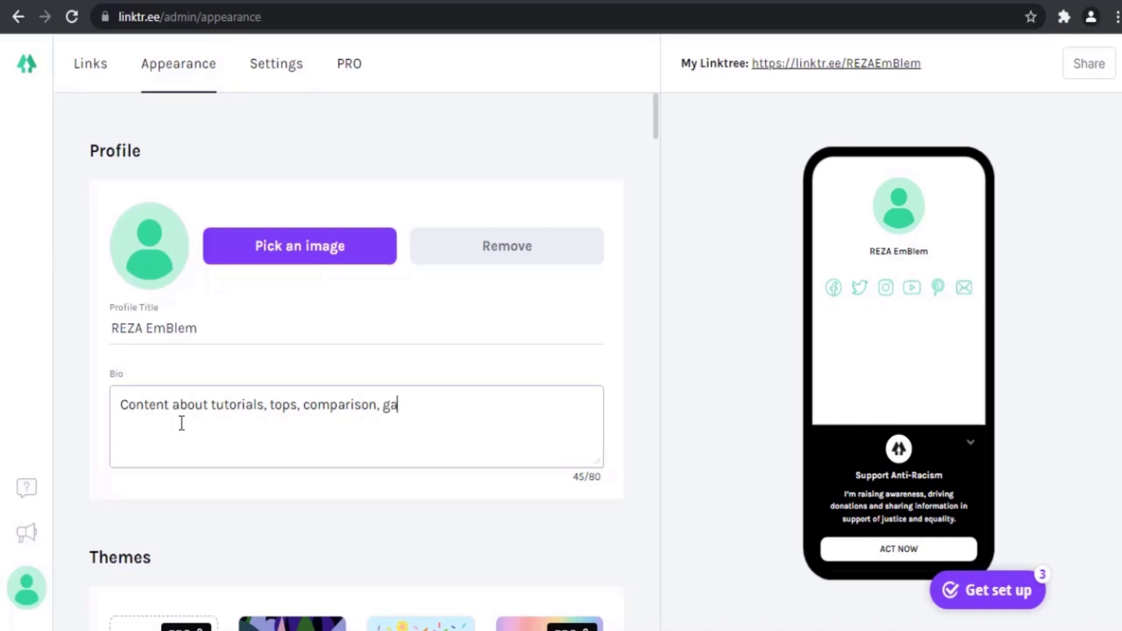
type("melays")
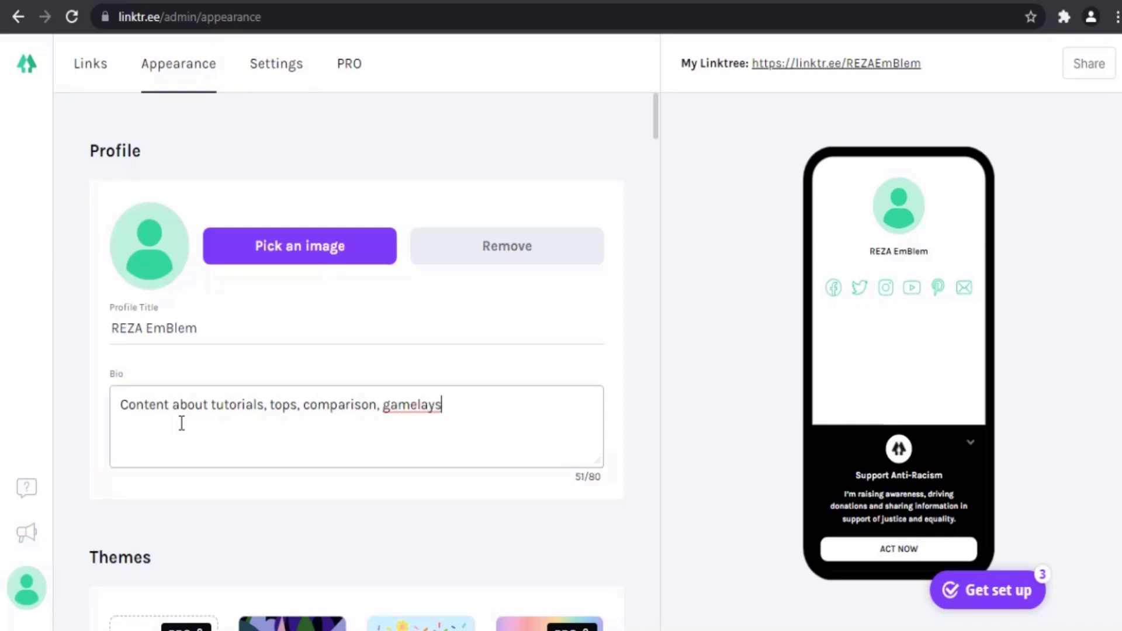
left_click(279, 461)
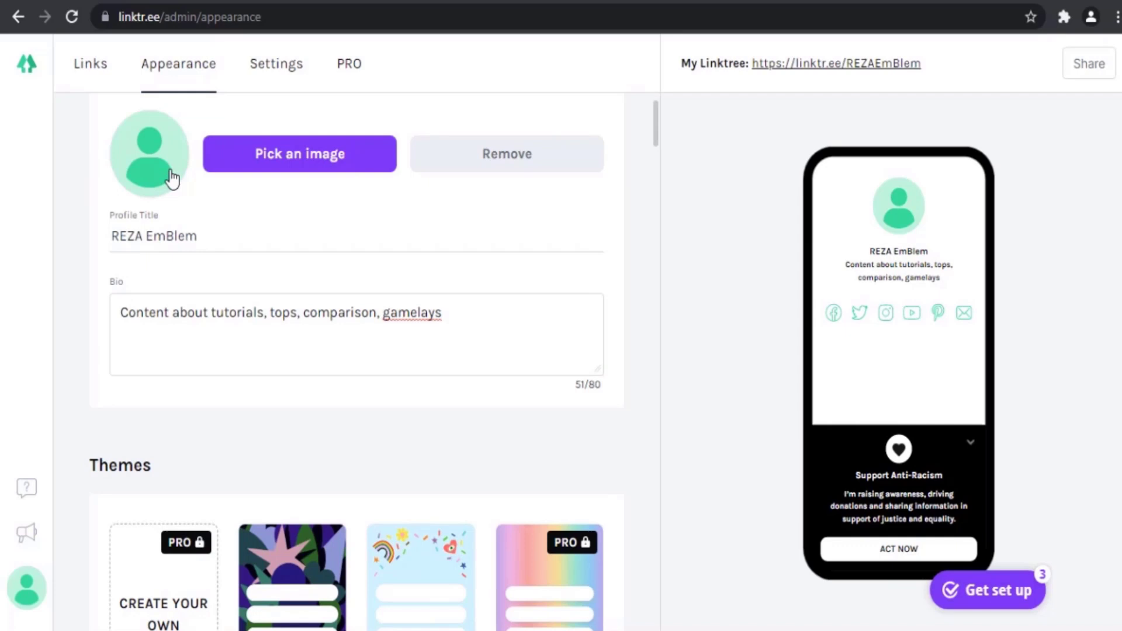
scroll(168, 181, "up", 2)
- Upload the lime-green tag logo PNG from this computer as the avatar, cropped square
left_click(151, 246)
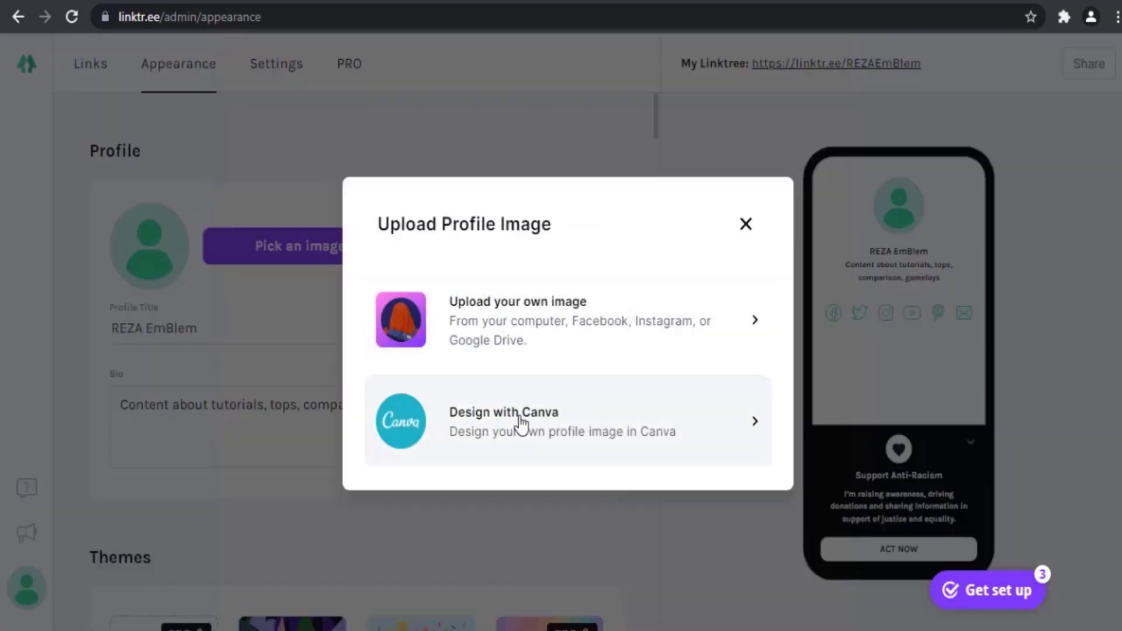
left_click(608, 309)
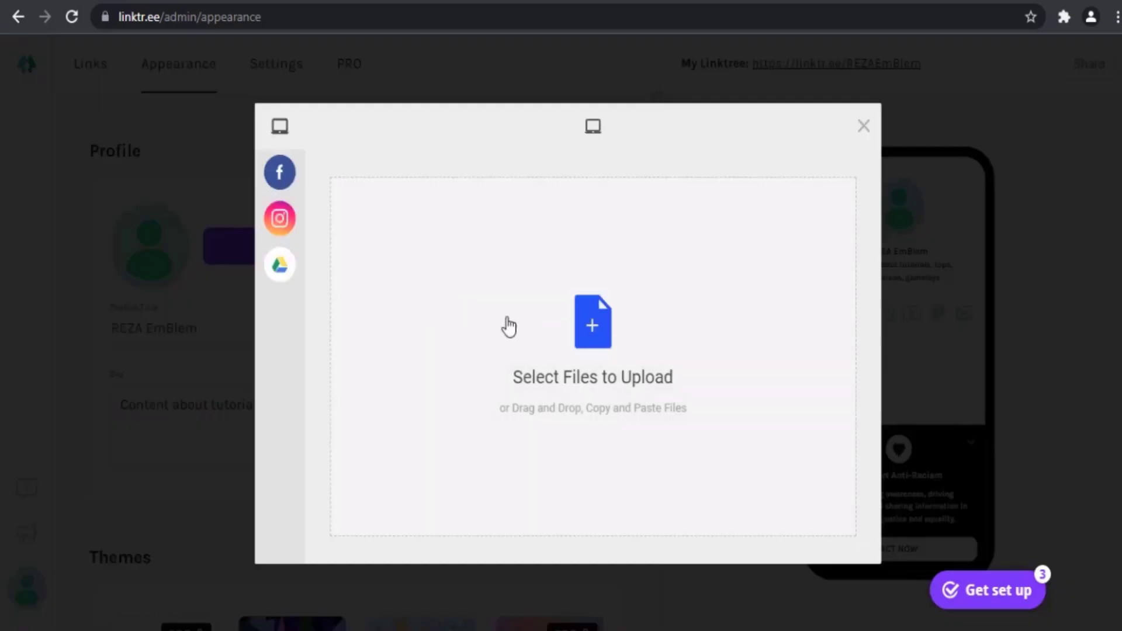
left_click(277, 175)
left_click(315, 218)
left_click(336, 267)
left_click(319, 135)
left_click(605, 343)
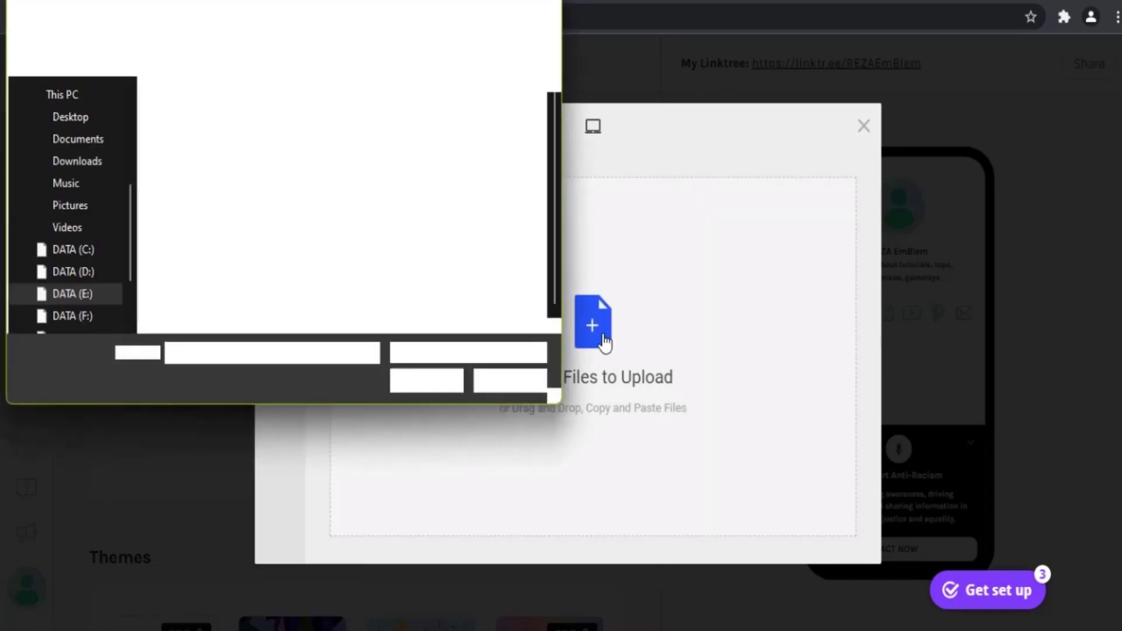
left_click(460, 177)
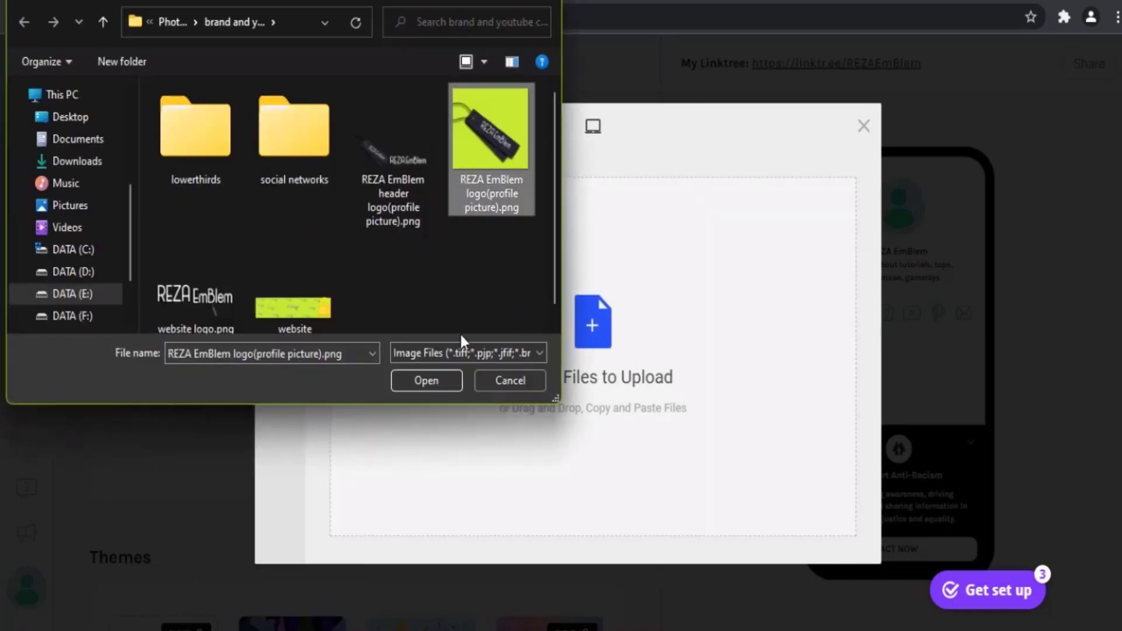
left_click(438, 381)
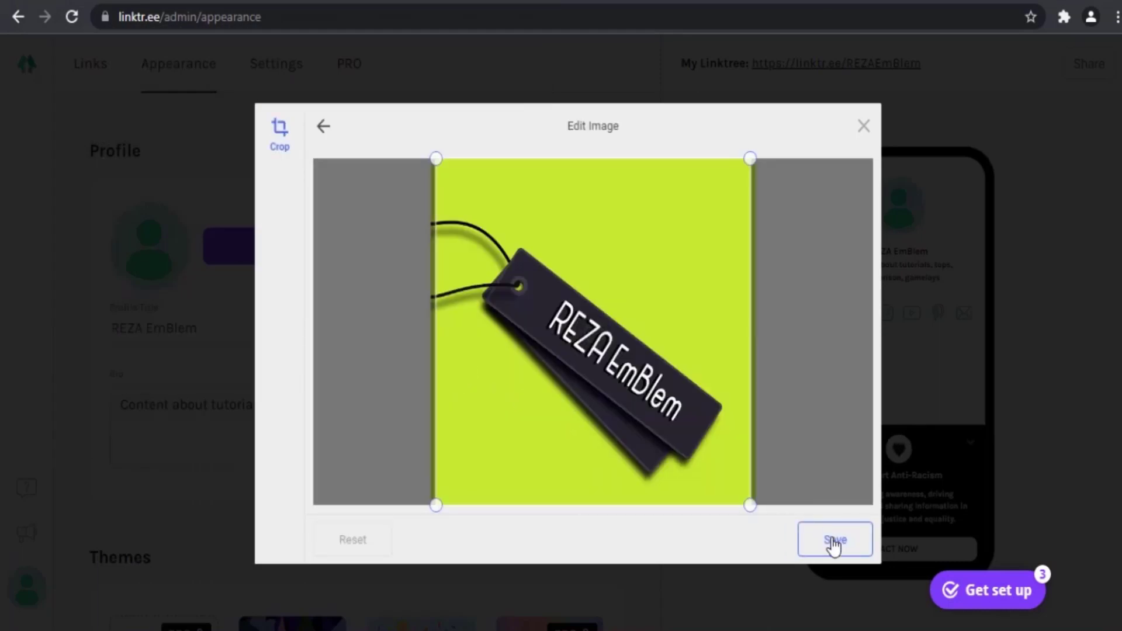
left_click(834, 542)
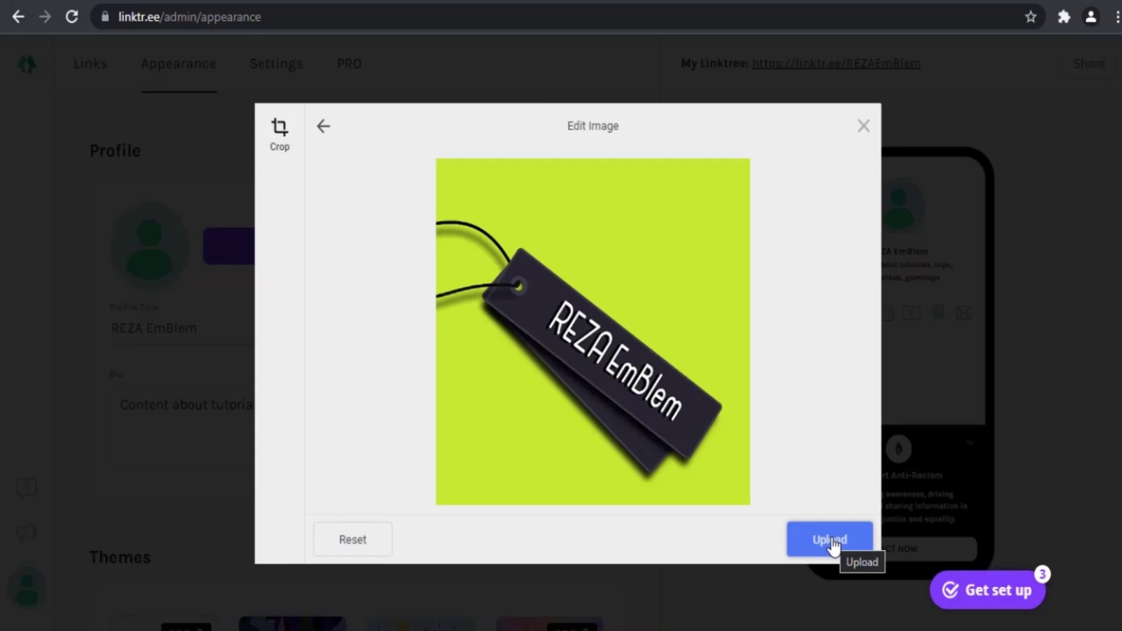
left_click(833, 542)
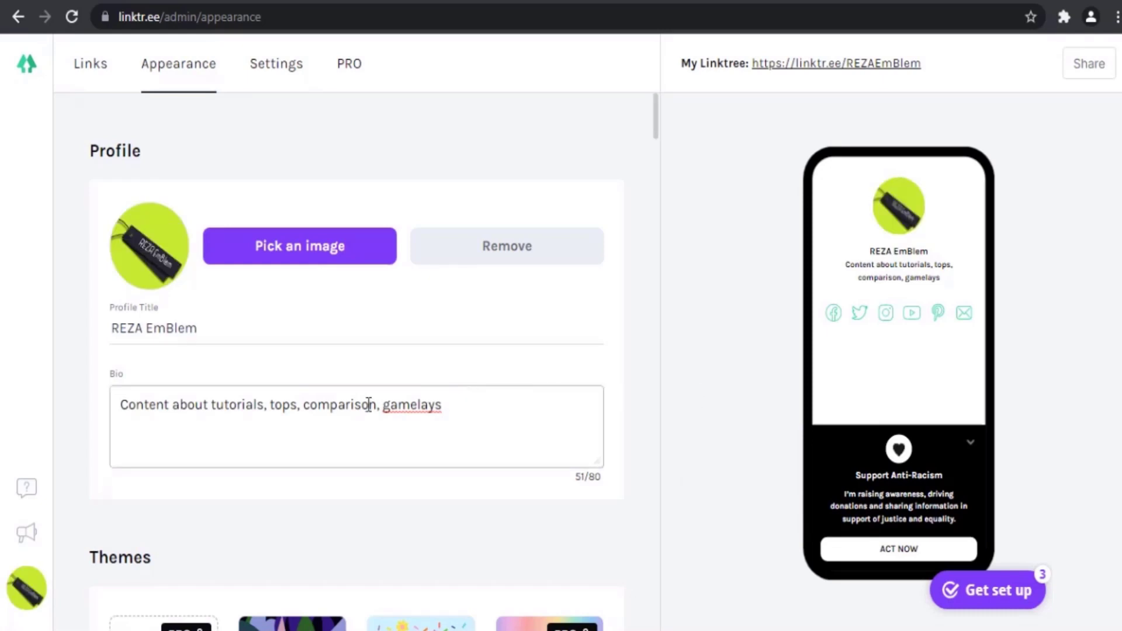
- Preview the dark floral and Rainbow themes, then keep the light-blue rainbows-and-confetti theme
scroll(306, 392, "down", 2)
scroll(305, 390, "down", 3)
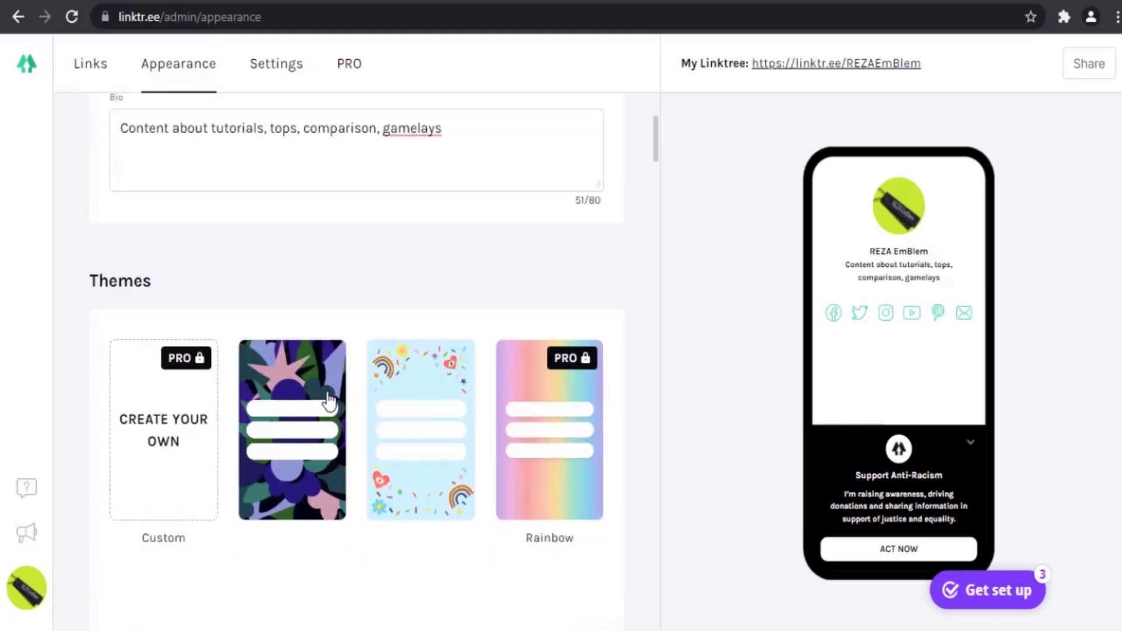
left_click(295, 409)
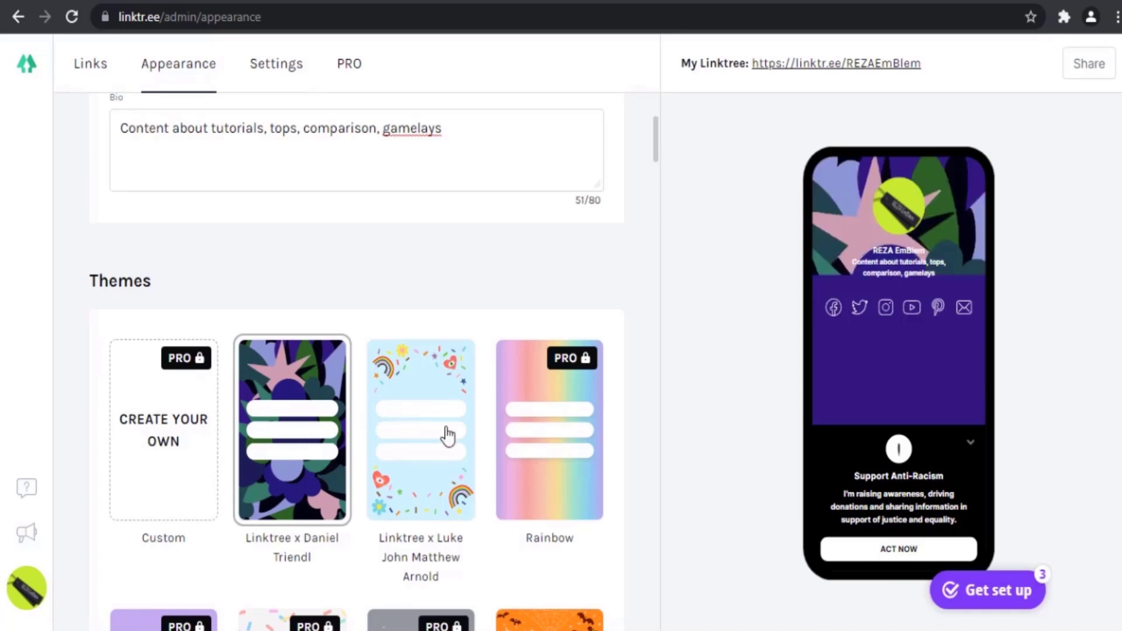
left_click(970, 449)
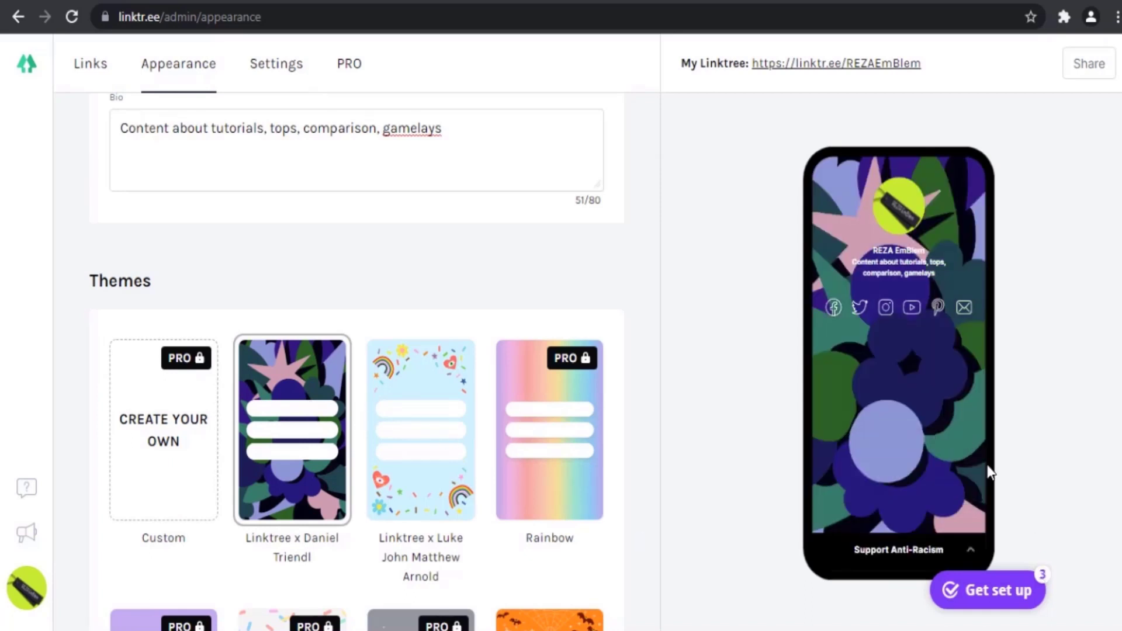
left_click(446, 474)
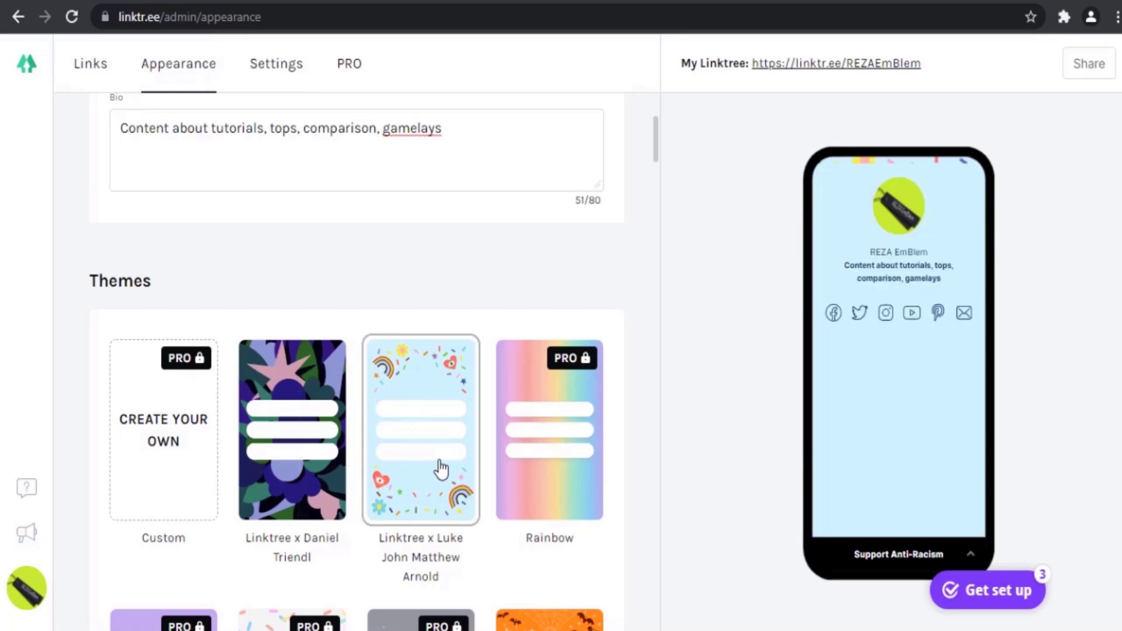
left_click(558, 468)
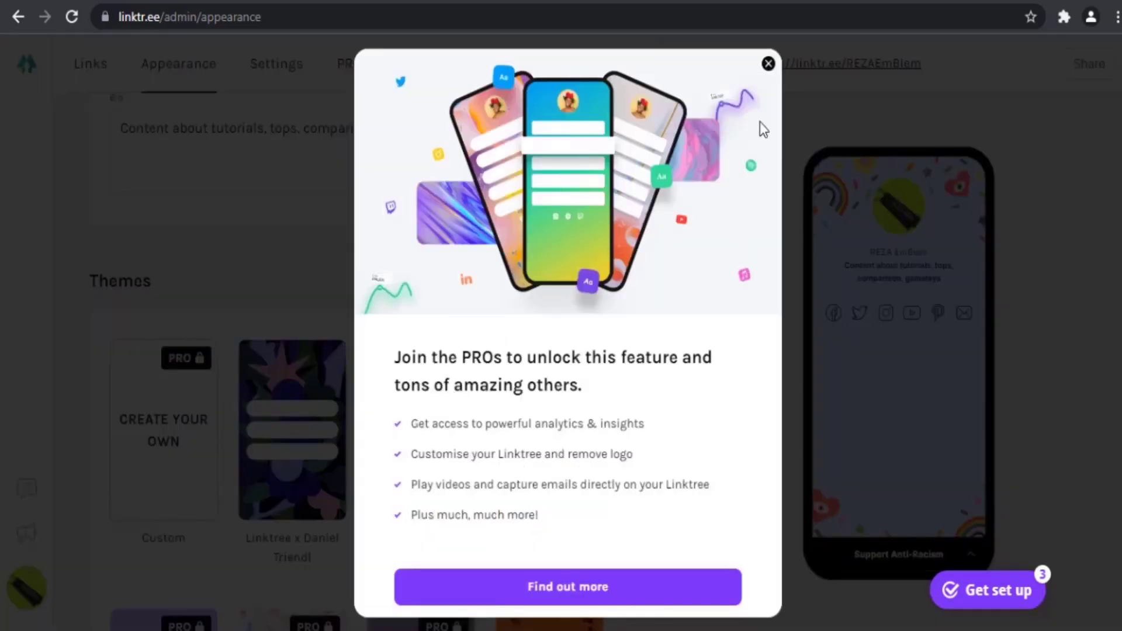
left_click(768, 64)
scroll(363, 467, "down", 4)
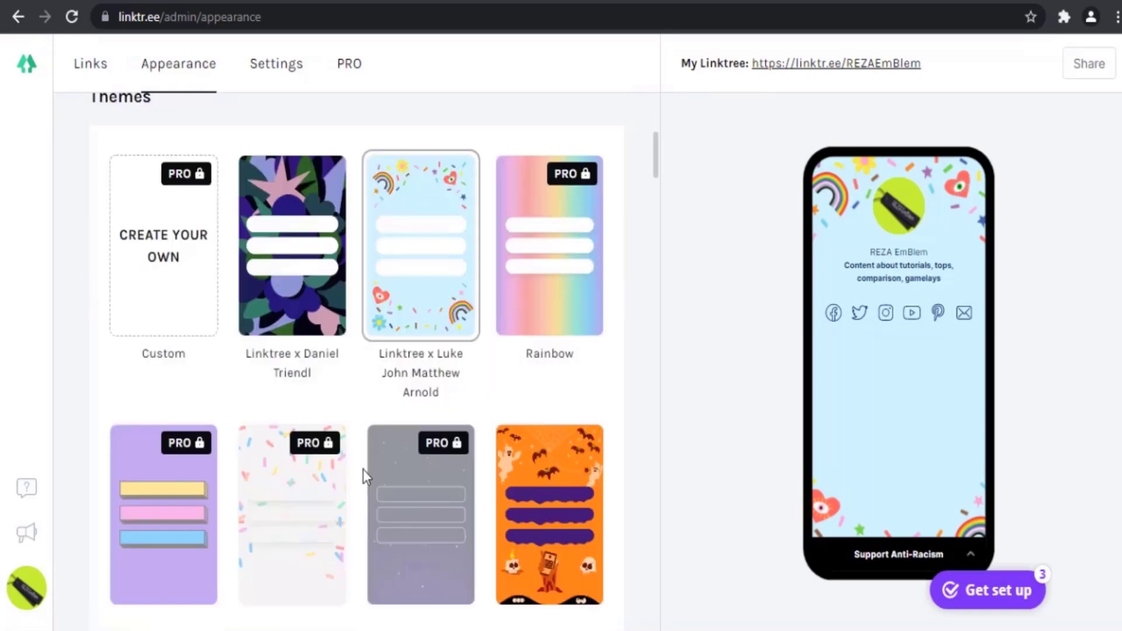
- Browse the Themes grid and apply the Halloween '21 theme to the profile
scroll(363, 466, "down", 2)
scroll(370, 474, "down", 5)
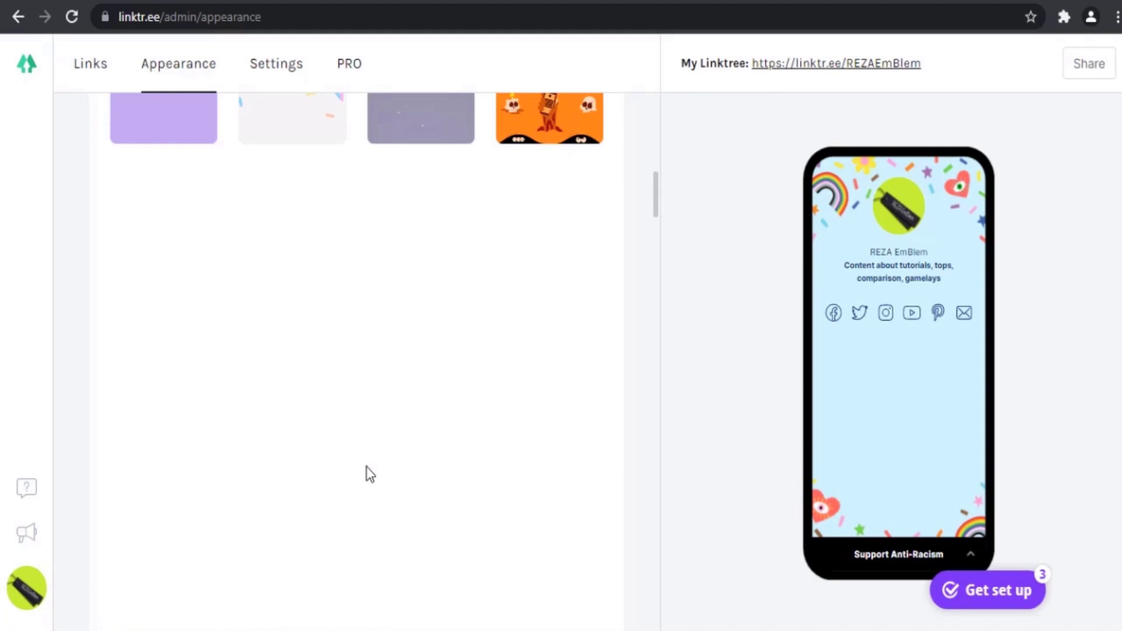
scroll(370, 474, "down", 1)
scroll(370, 473, "down", 5)
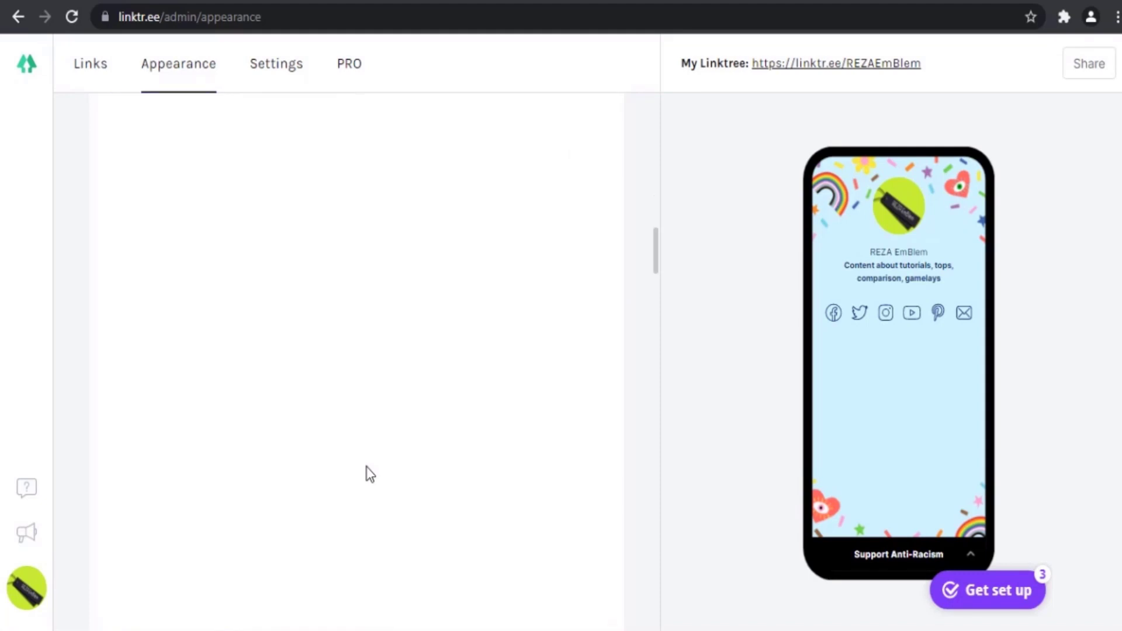
scroll(365, 467, "down", 10)
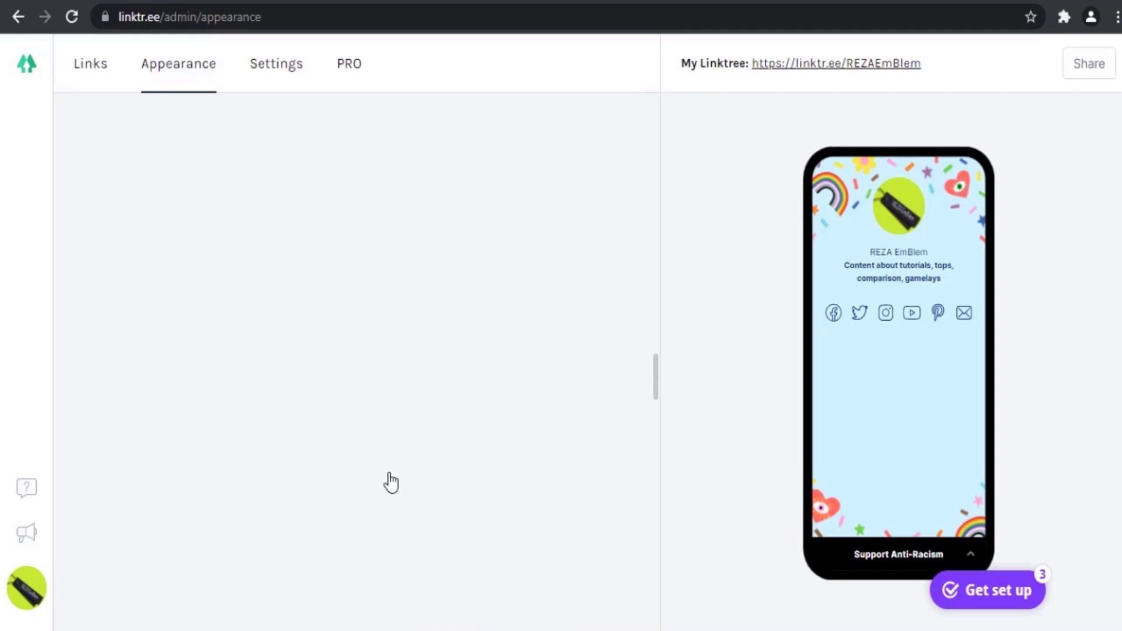
scroll(402, 484, "down", 5)
scroll(409, 507, "up", 15)
scroll(404, 509, "up", 5)
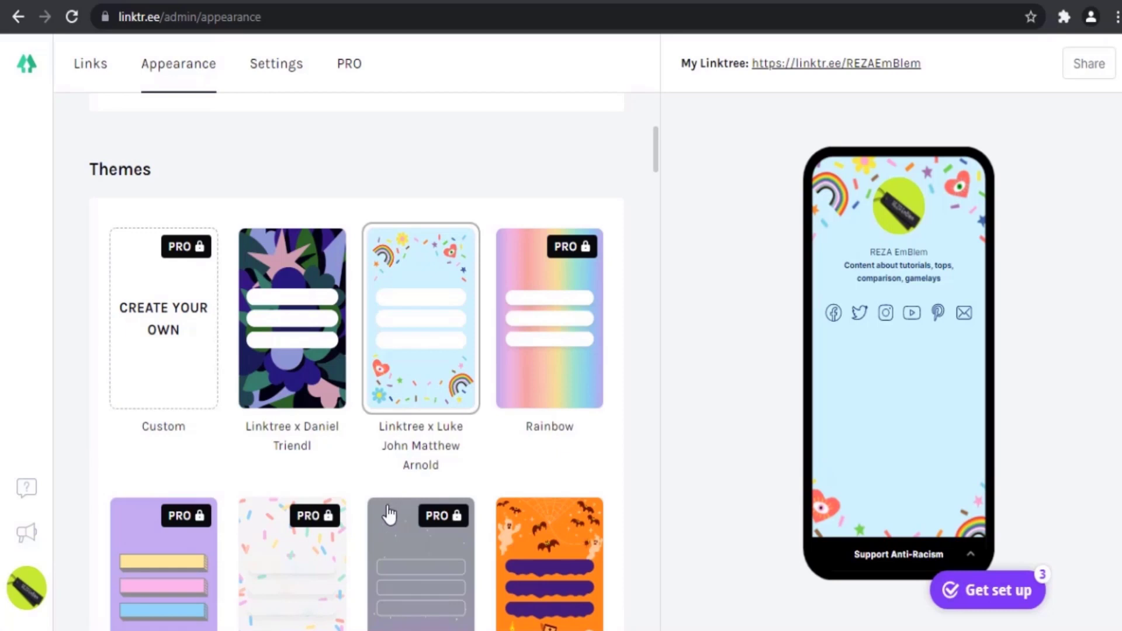
scroll(388, 514, "down", 5)
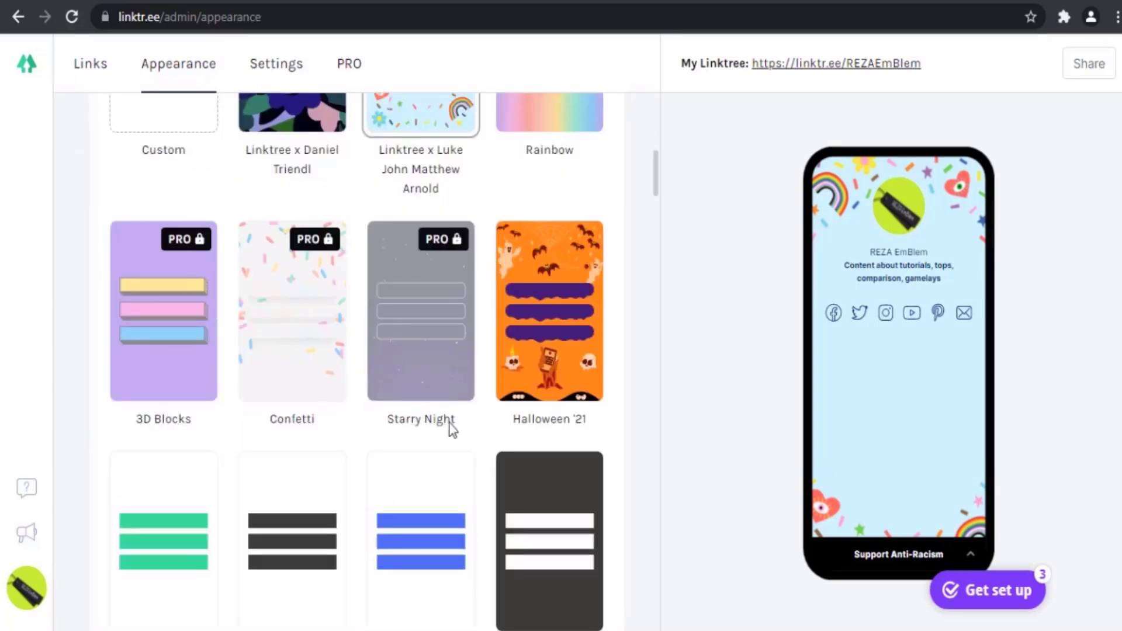
scroll(450, 431, "down", 2)
scroll(454, 435, "down", 4)
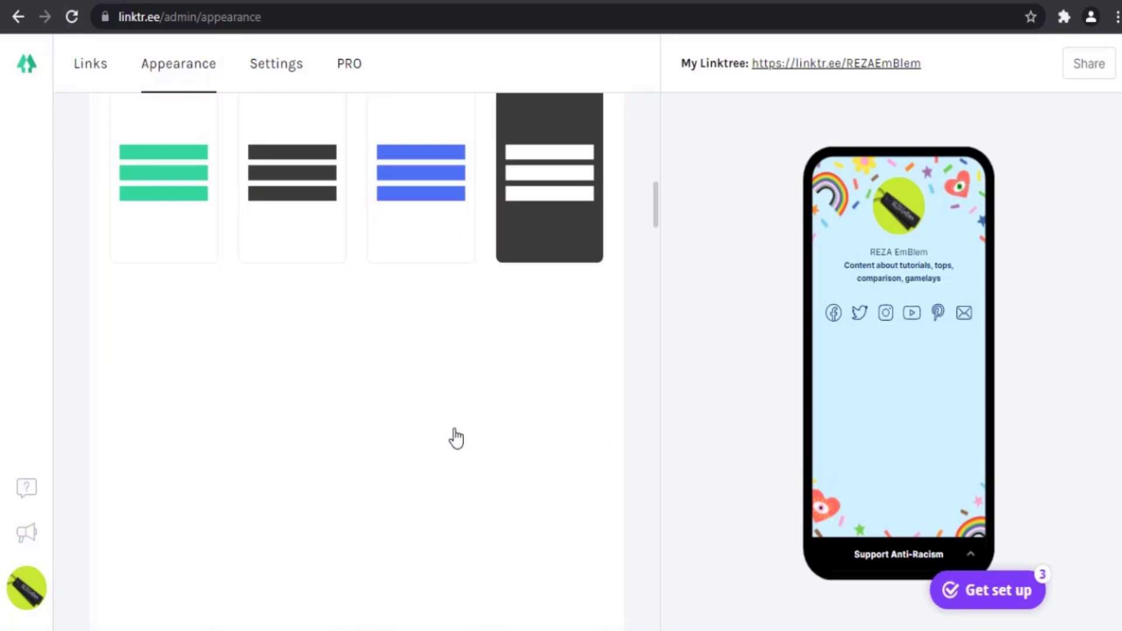
scroll(457, 437, "down", 3)
scroll(458, 435, "up", 5)
scroll(419, 439, "down", 3)
scroll(419, 441, "up", 3)
scroll(472, 303, "up", 2)
left_click(527, 333)
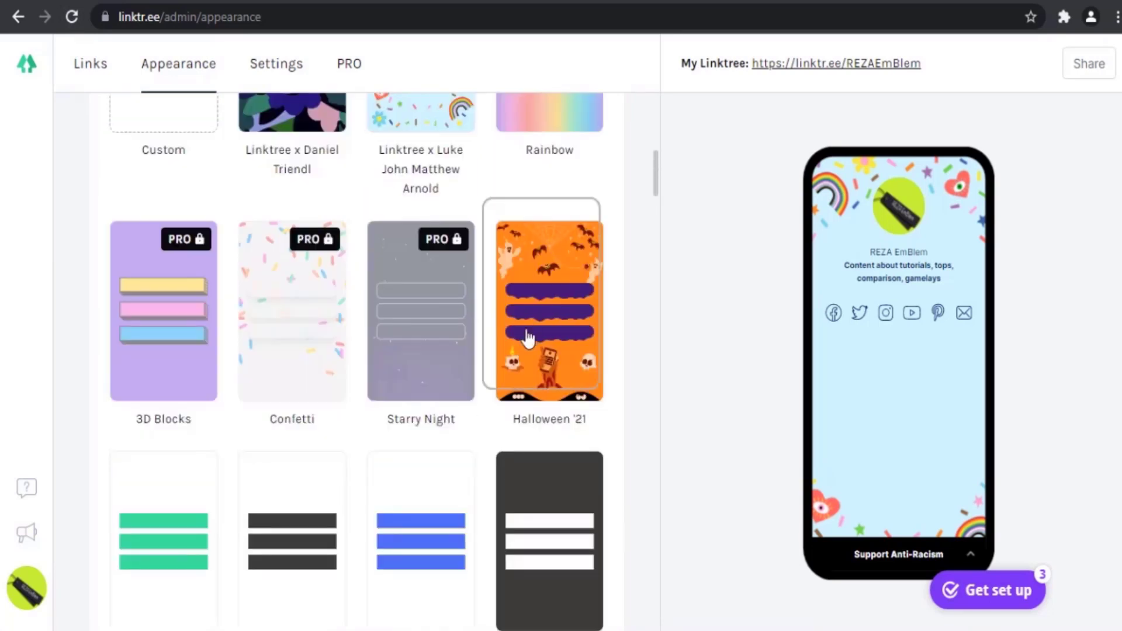
- Try the Moon, Snow, Mint and Air White themes on the profile
scroll(509, 365, "down", 2)
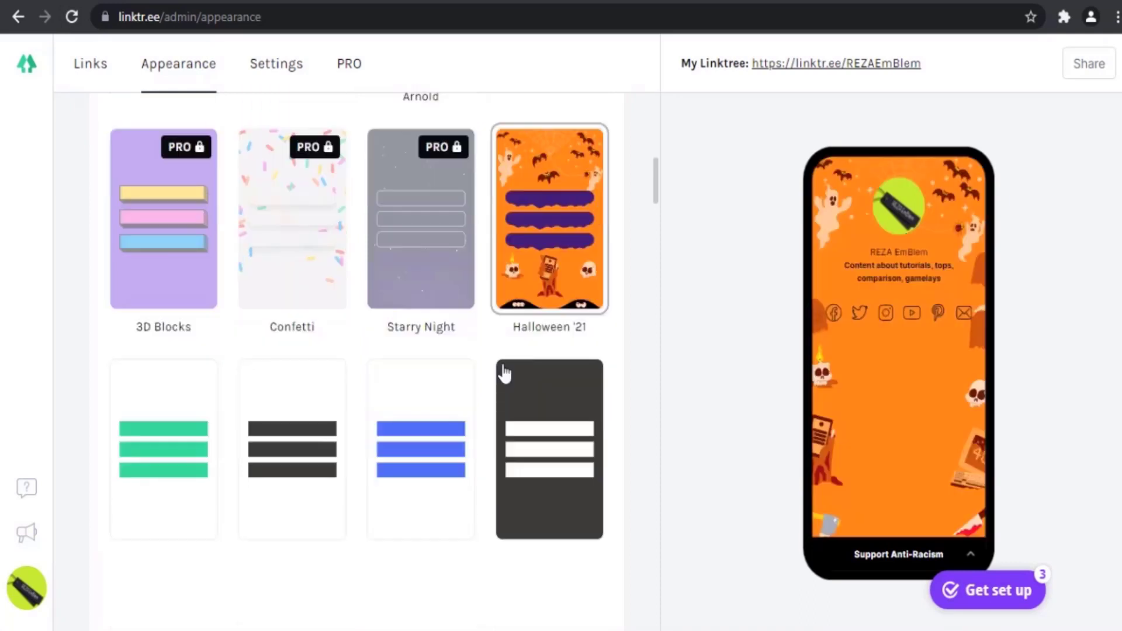
scroll(438, 440, "down", 2)
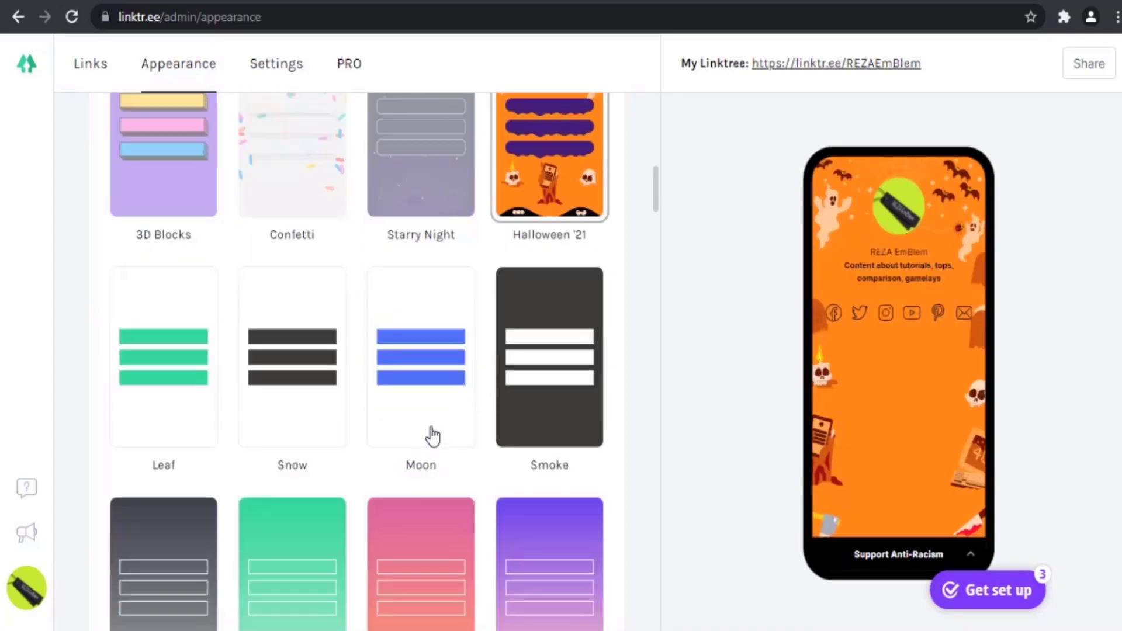
left_click(429, 409)
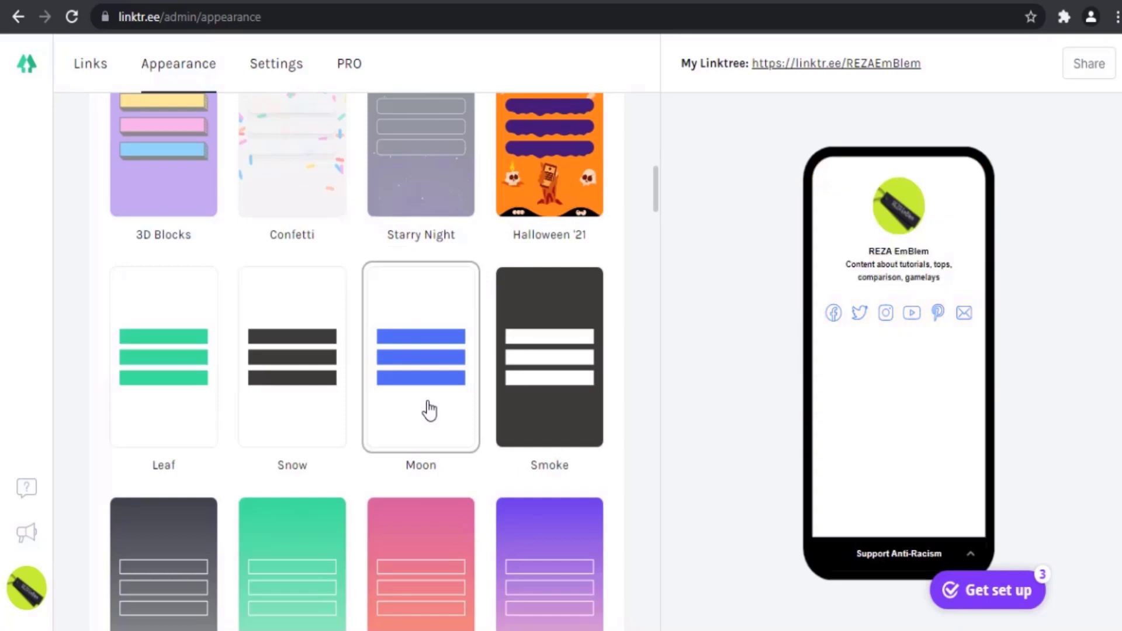
left_click(272, 424)
scroll(284, 432, "down", 2)
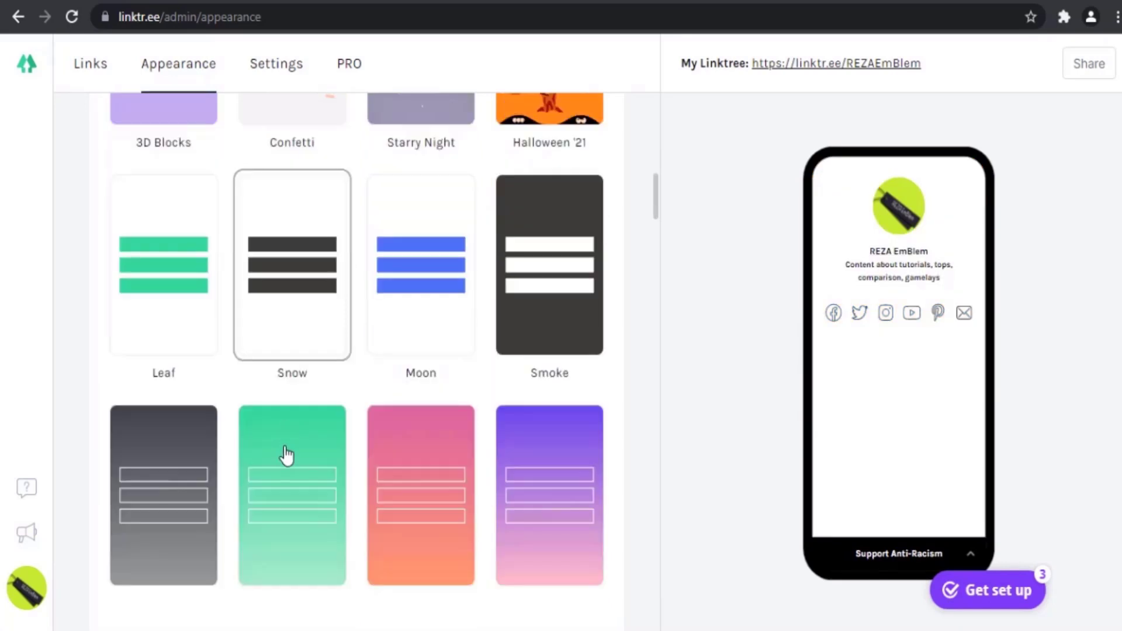
left_click(276, 491)
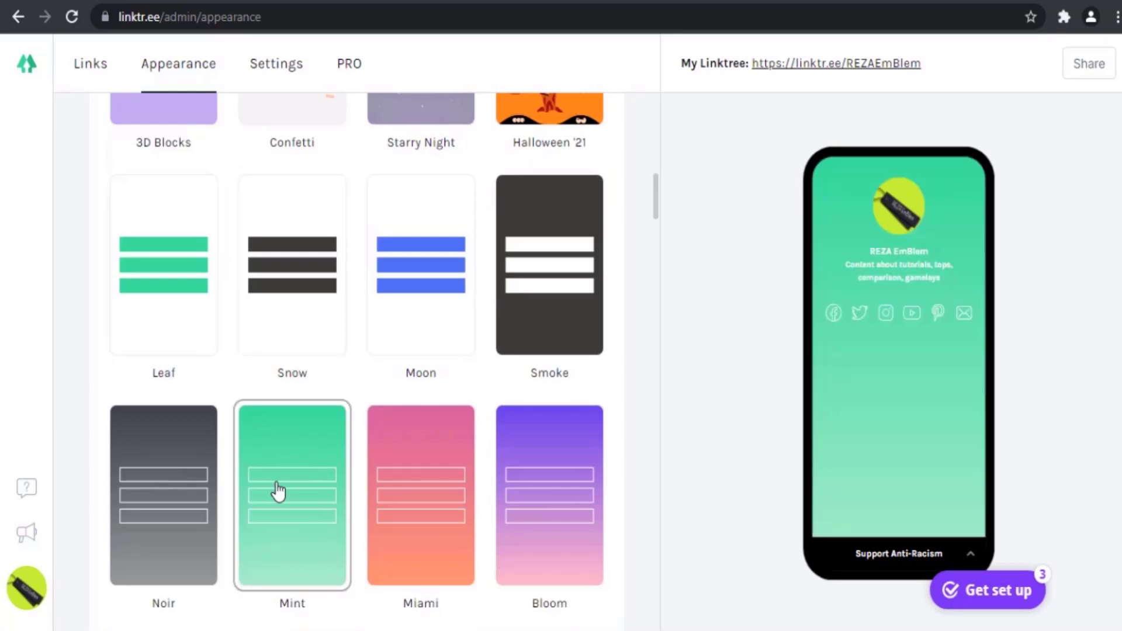
scroll(283, 485, "down", 4)
scroll(195, 450, "down", 2)
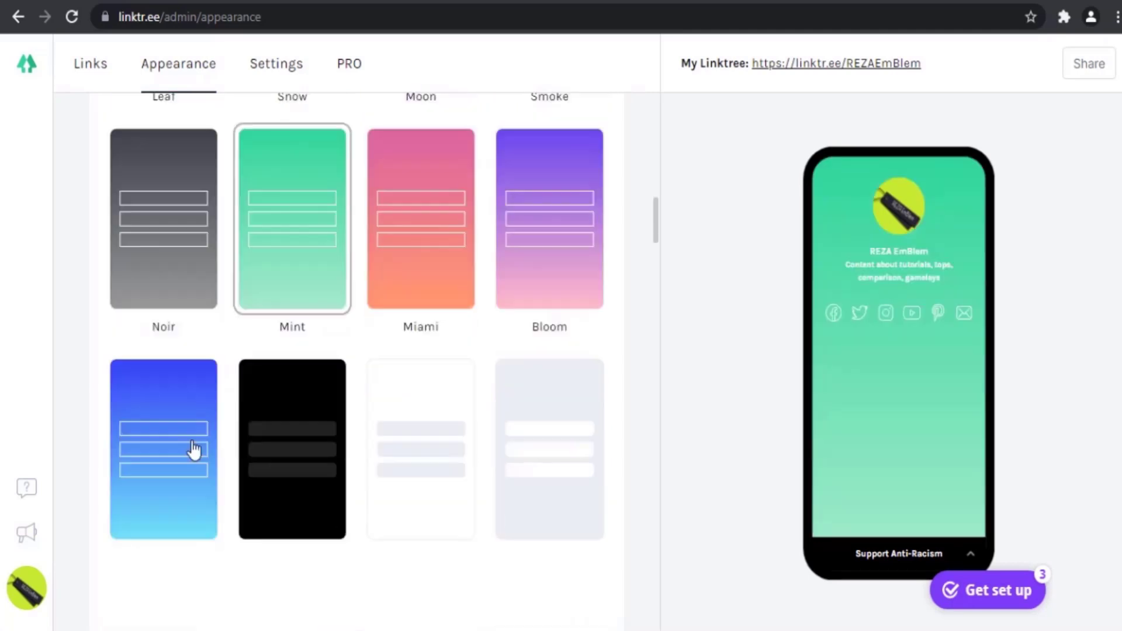
scroll(194, 450, "down", 2)
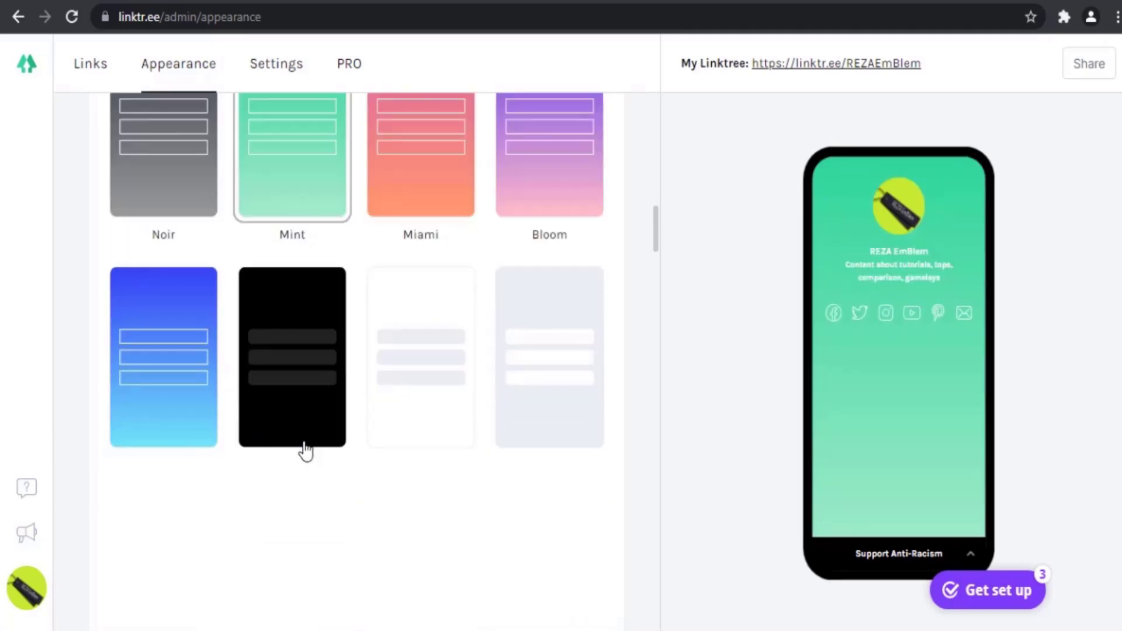
left_click(428, 425)
- Try Lake White, then settle on the cream Mineral Yellow theme
scroll(429, 446, "down", 2)
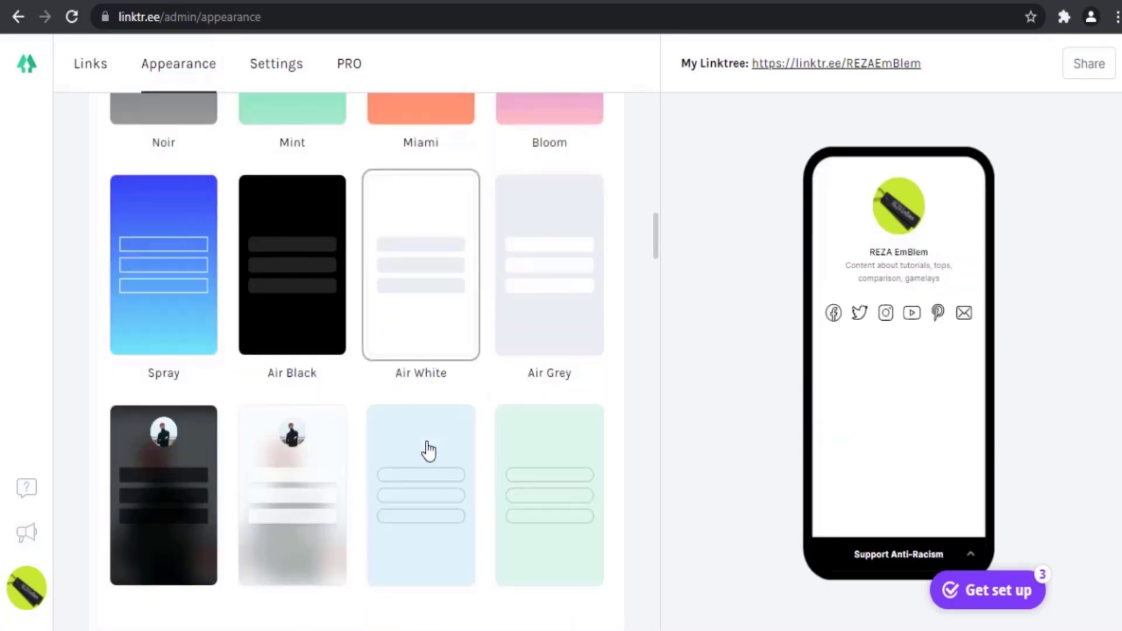
scroll(429, 450, "down", 2)
left_click(275, 438)
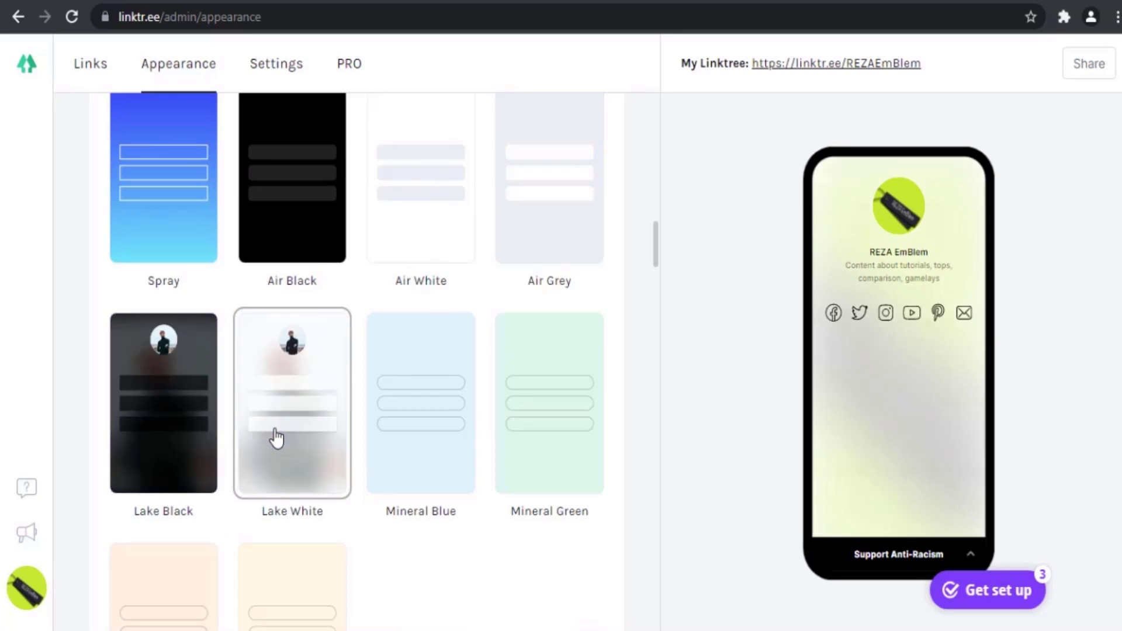
scroll(280, 443, "down", 8)
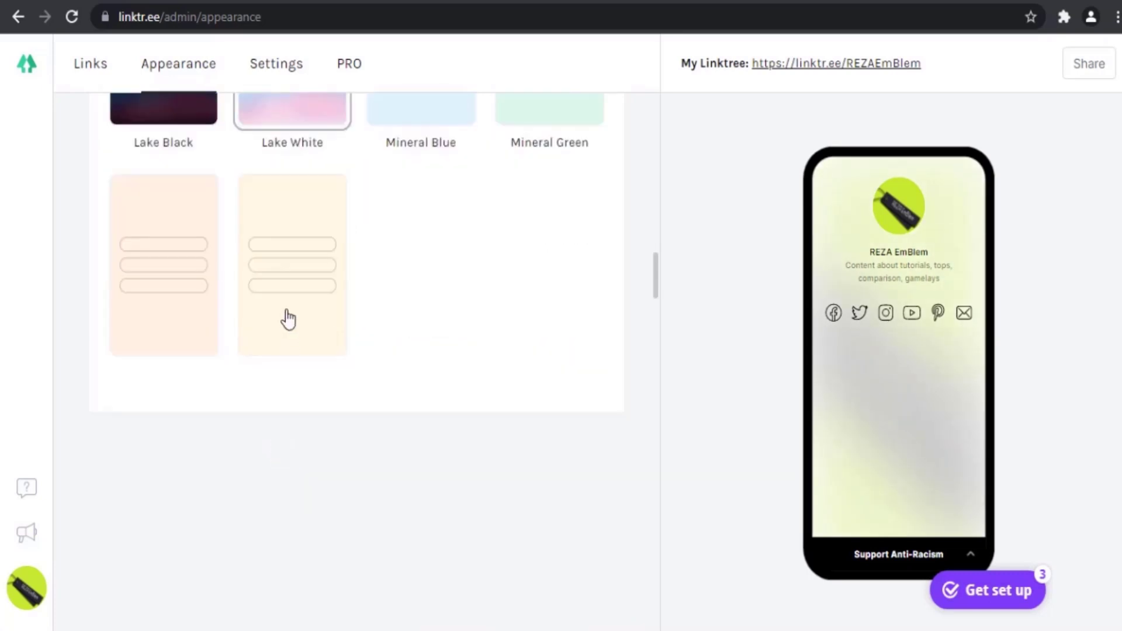
left_click(288, 319)
scroll(426, 461, "up", 2)
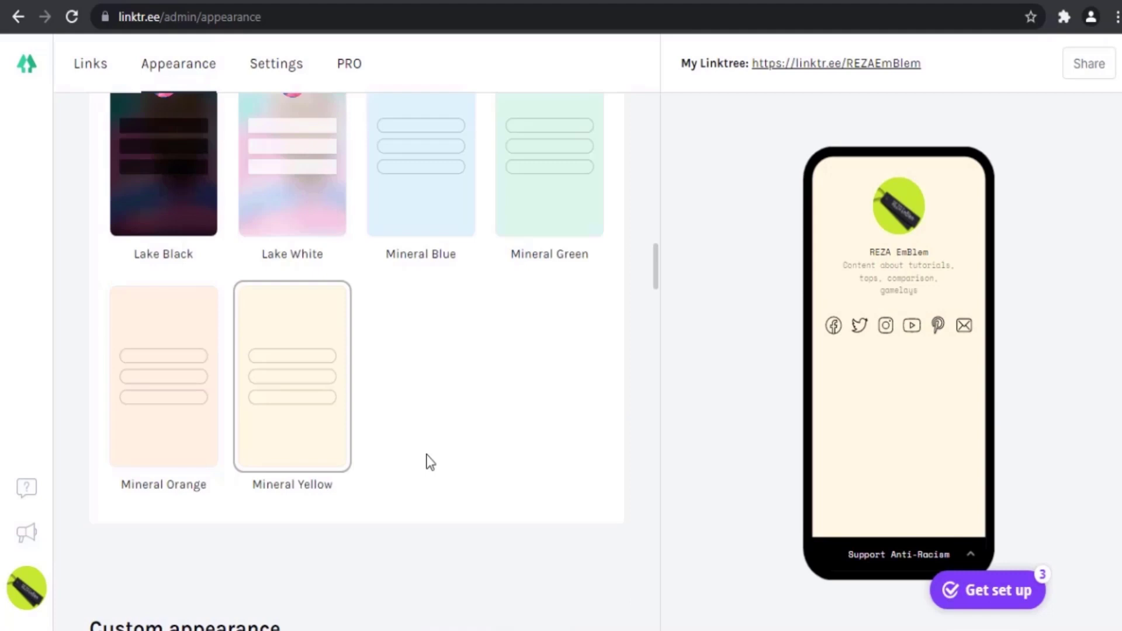
scroll(430, 462, "down", 5)
scroll(430, 462, "down", 2)
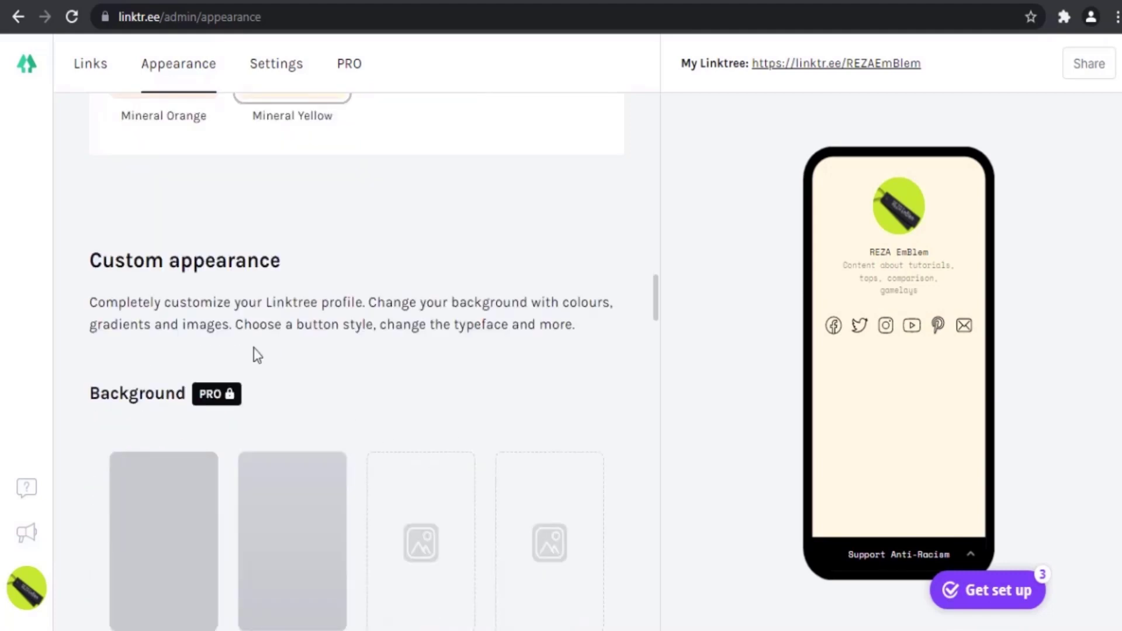
scroll(344, 390, "down", 2)
scroll(273, 333, "down", 10)
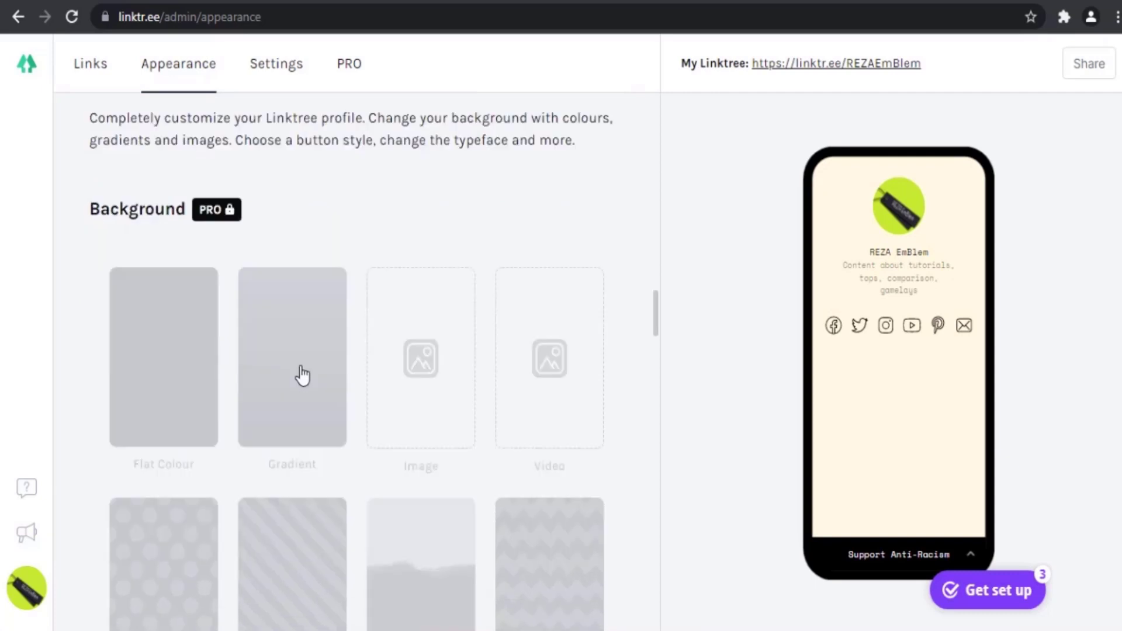
scroll(366, 402, "down", 2)
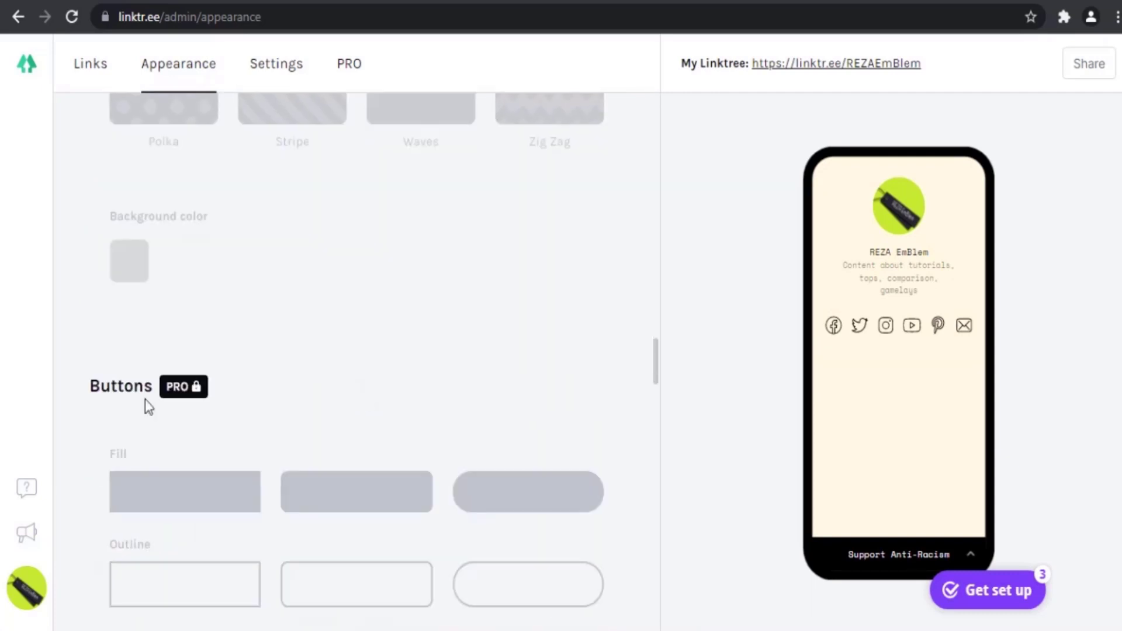
scroll(353, 423, "down", 12)
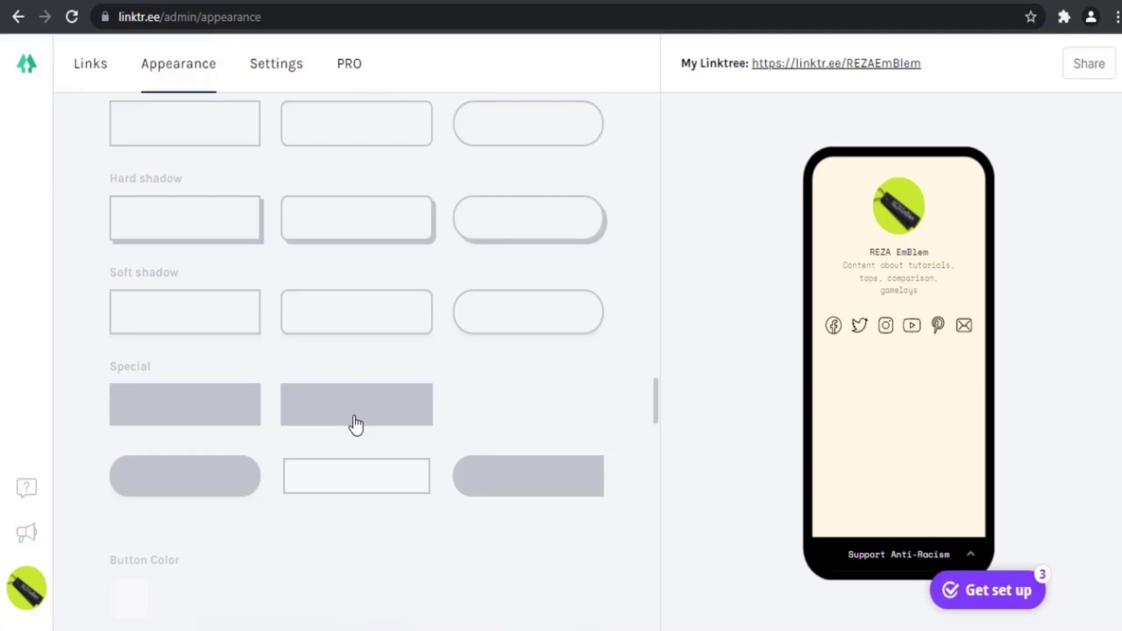
scroll(358, 423, "down", 3)
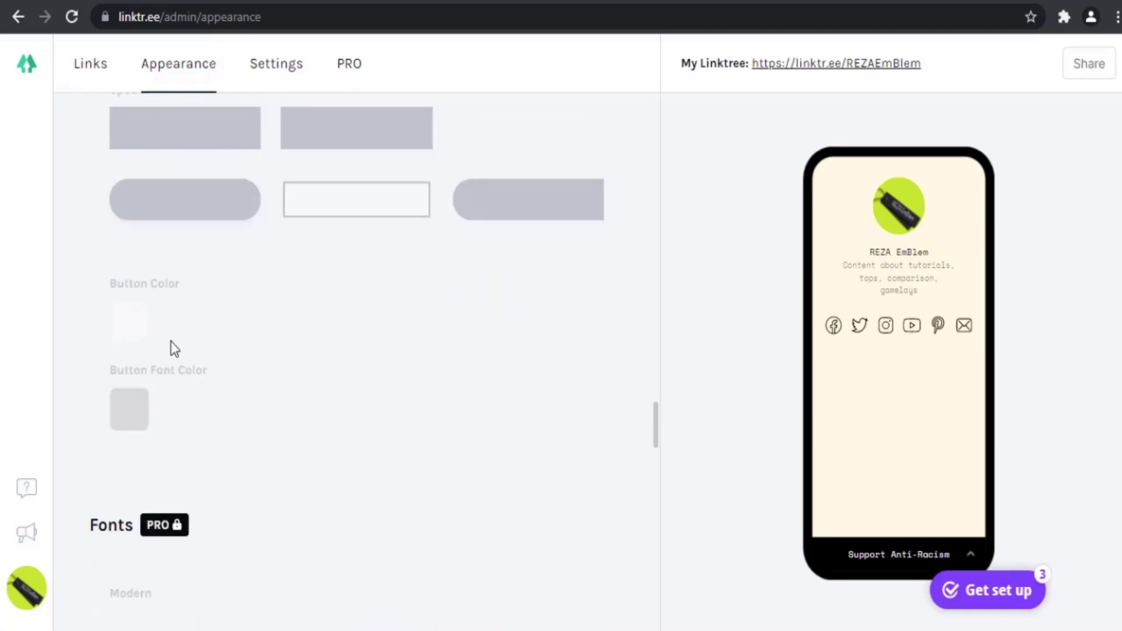
scroll(214, 403, "down", 3)
scroll(243, 378, "down", 18)
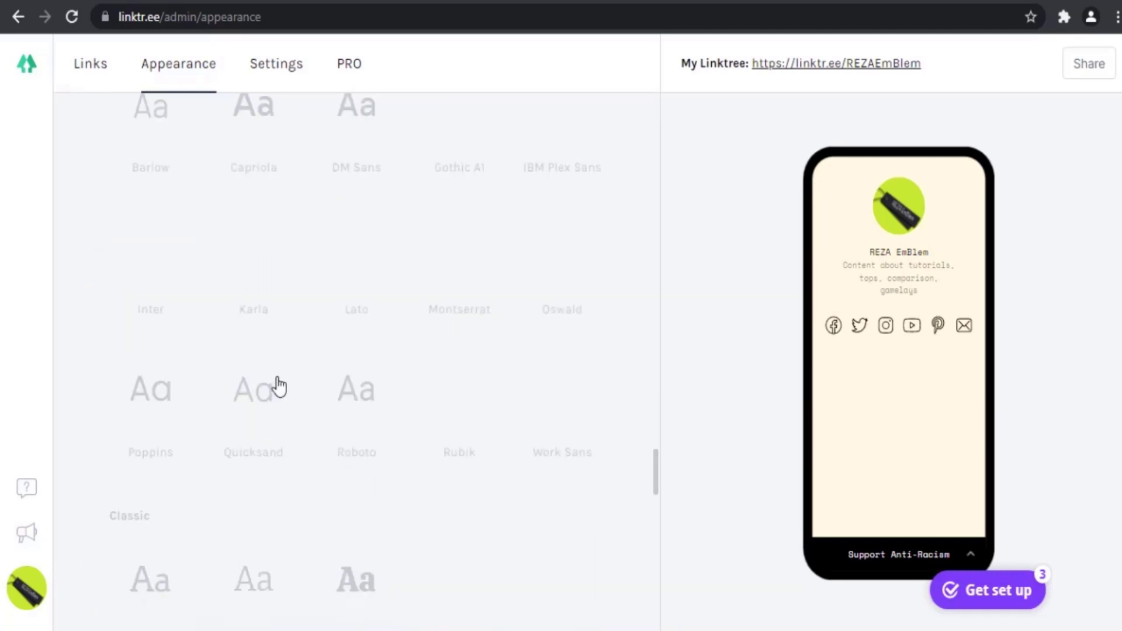
scroll(314, 403, "down", 18)
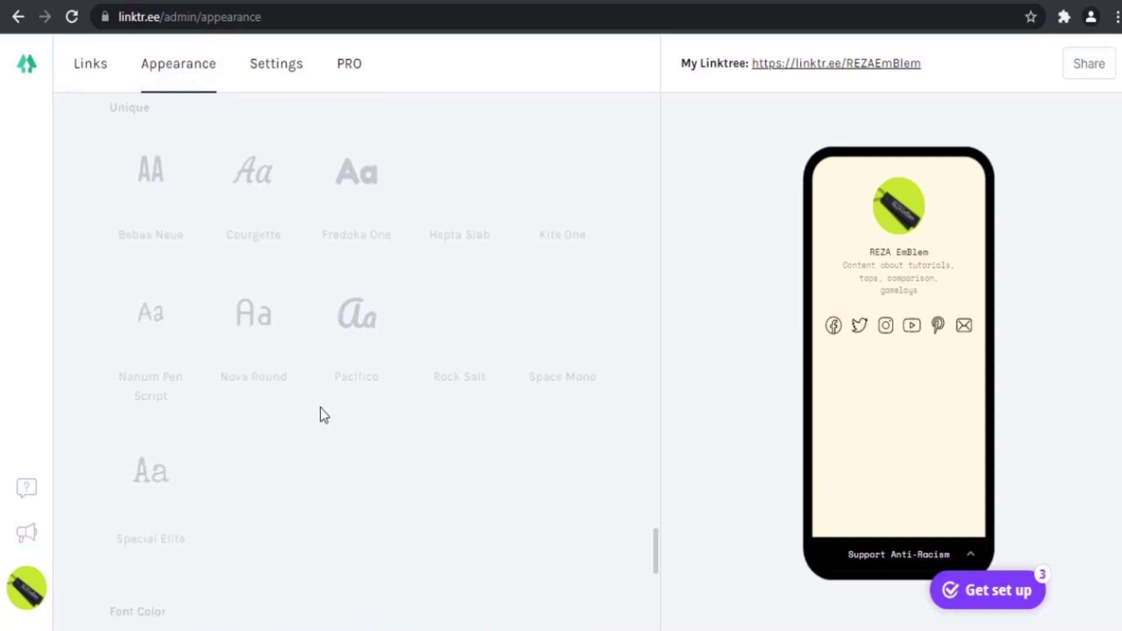
scroll(333, 418, "down", 2)
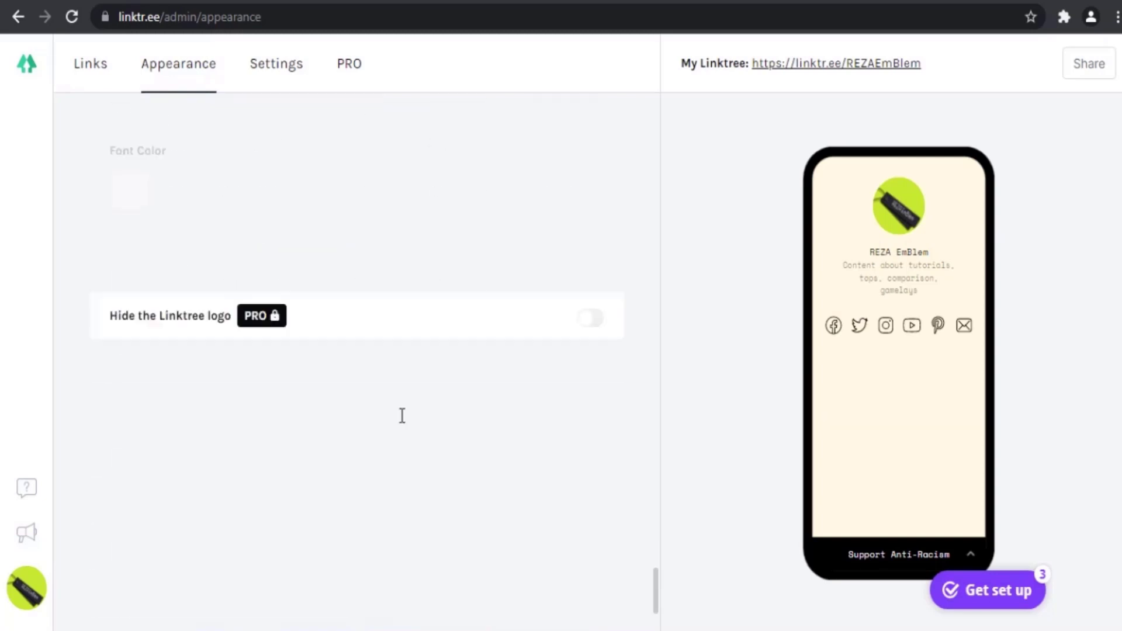
scroll(526, 345, "down", 2)
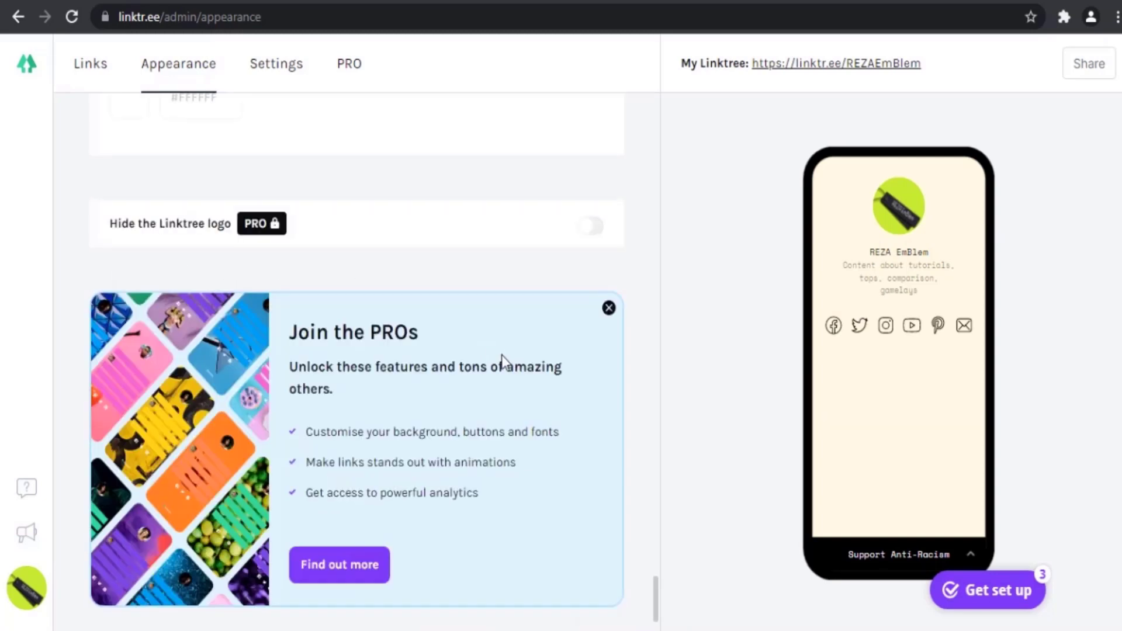
- Return to the Links tab, expand Lifetime Analytics, and add a blank link card
left_click(79, 75)
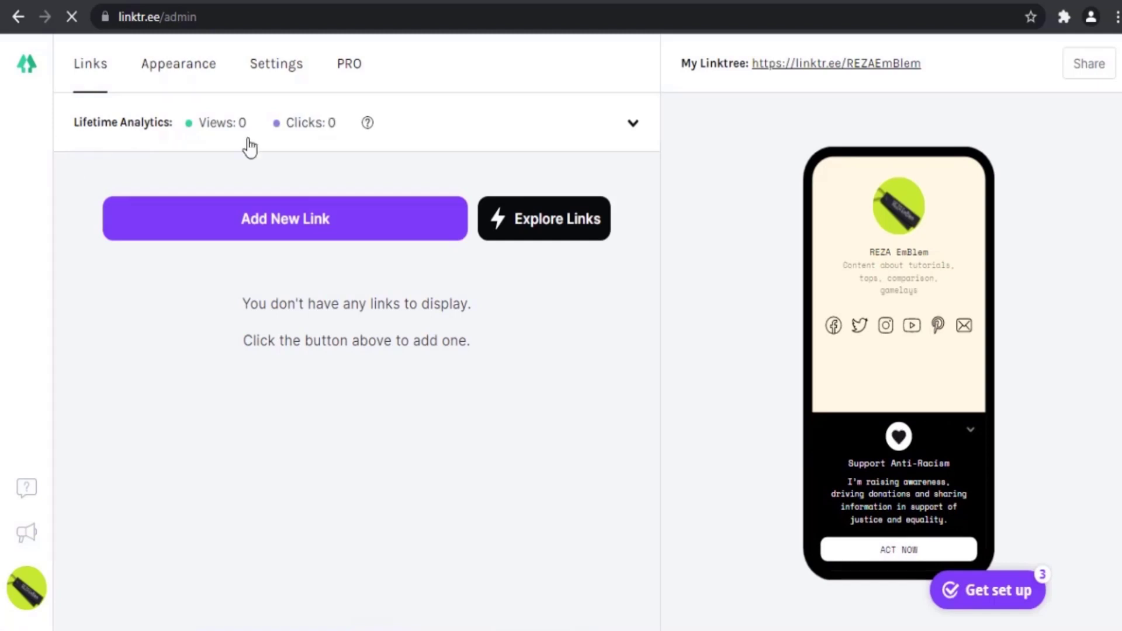
left_click(634, 125)
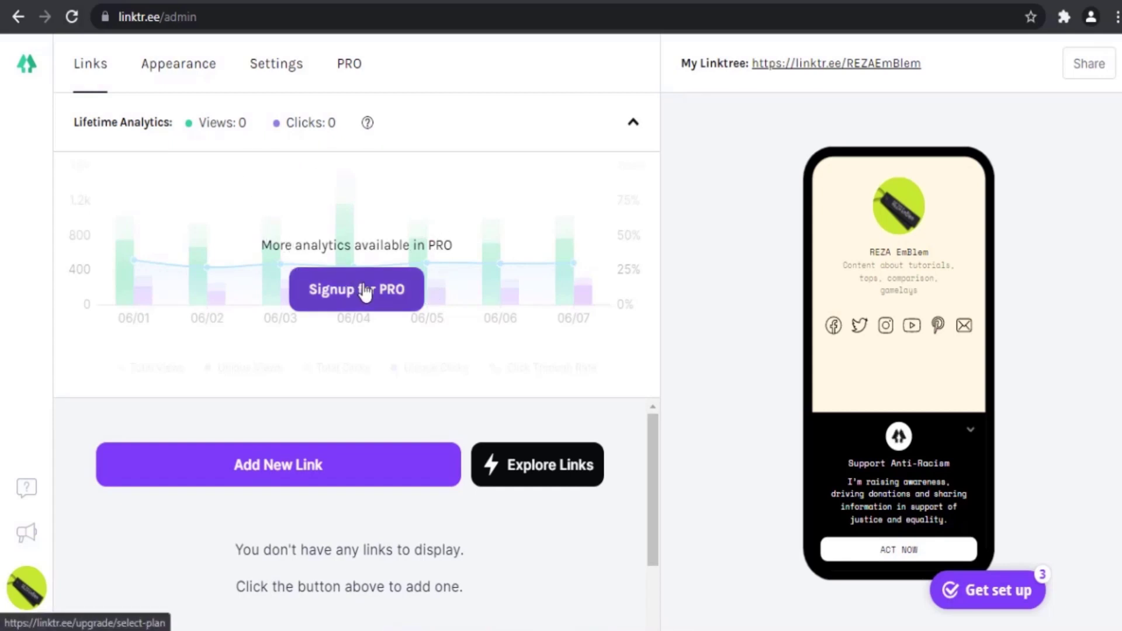
scroll(478, 461, "down", 2)
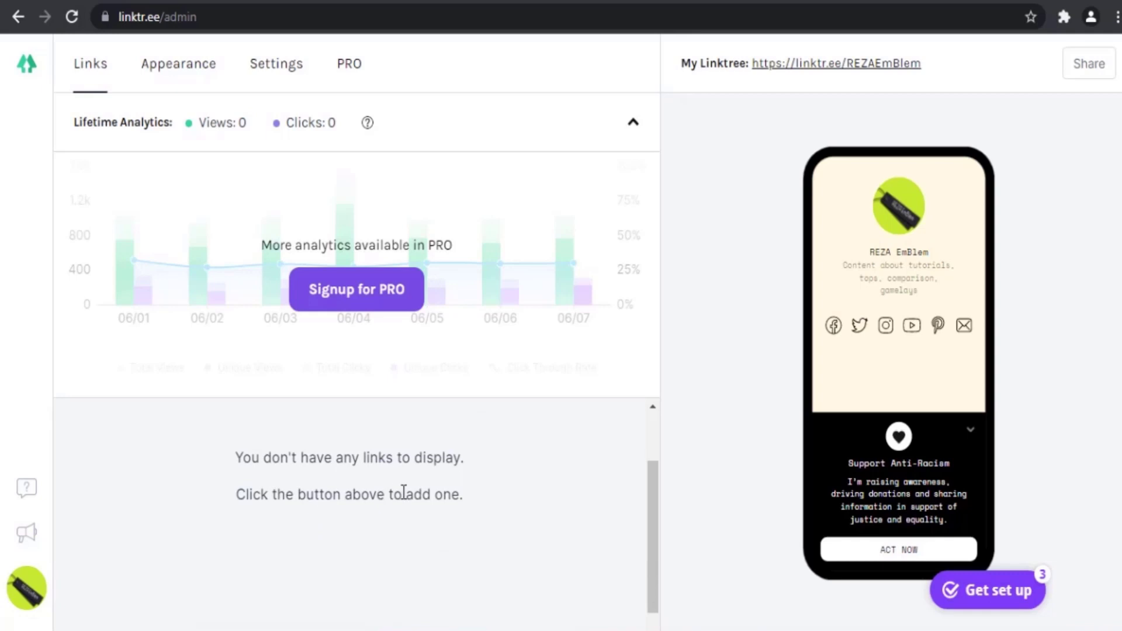
scroll(403, 491, "up", 2)
left_click(267, 478)
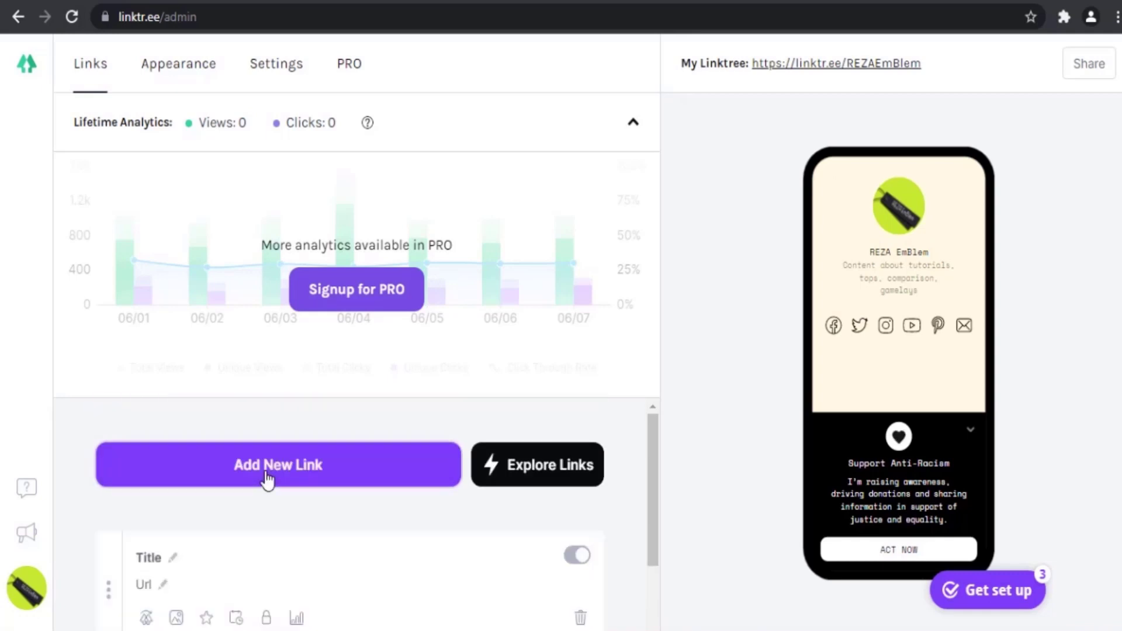
- Title the new link 'My Website'
scroll(233, 476, "down", 3)
scroll(193, 450, "up", 2)
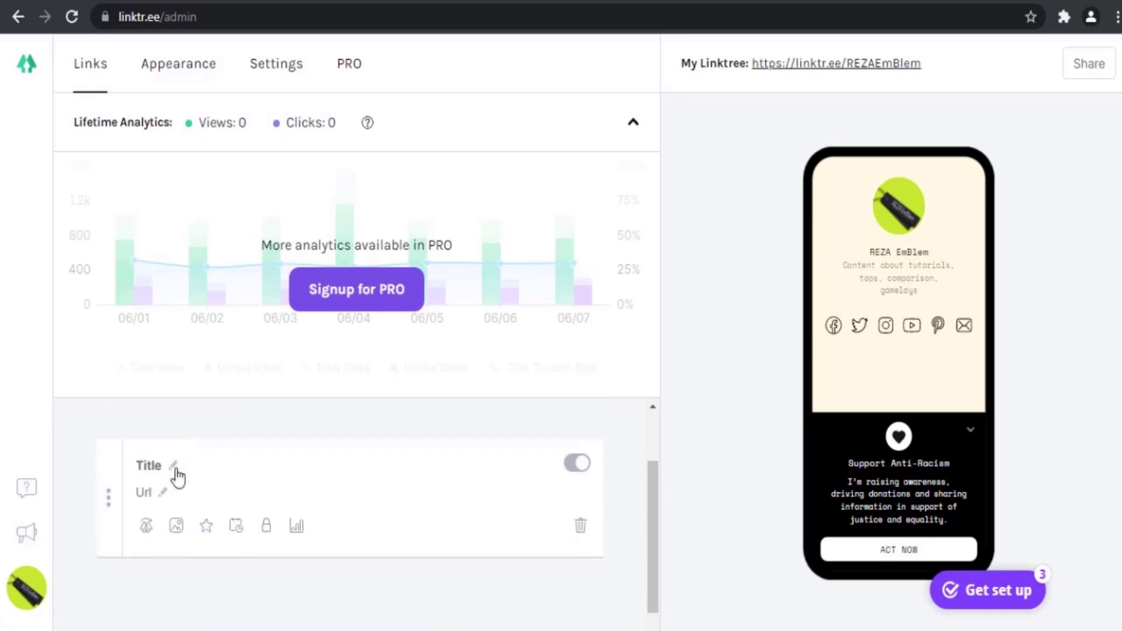
left_click(177, 471)
type("My Website")
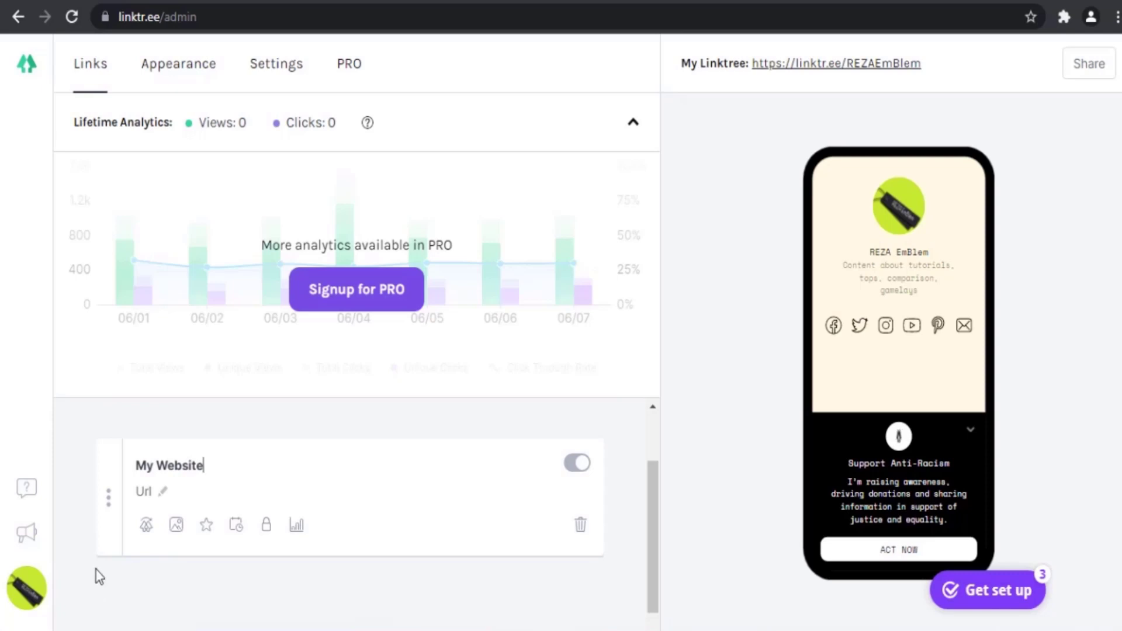
left_click(161, 495)
type("https://myw")
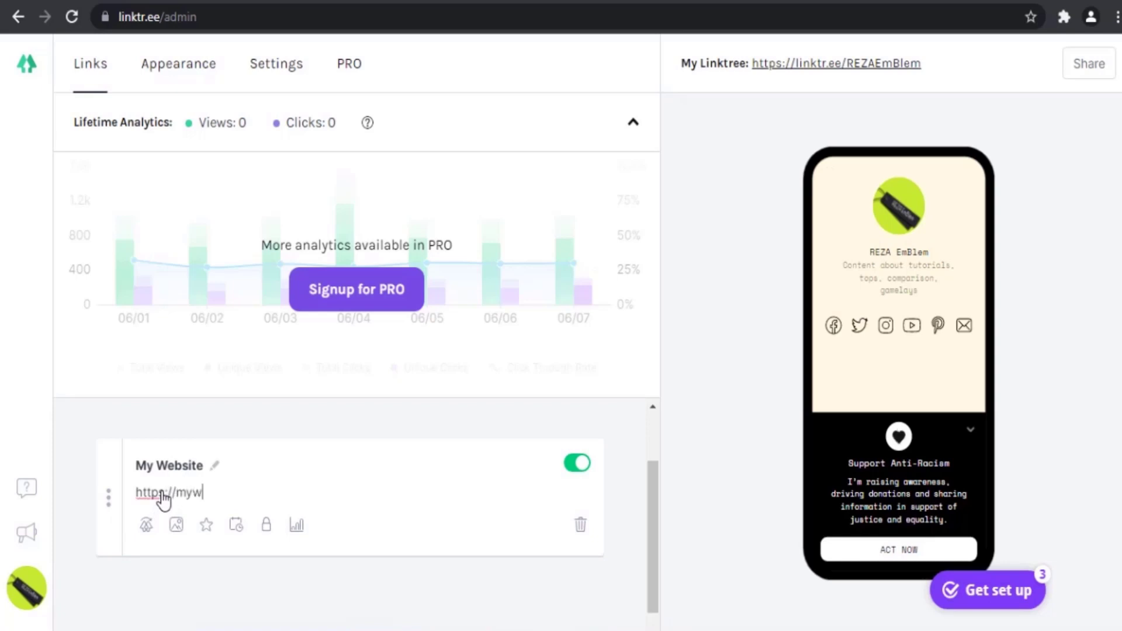
type("ebsite.com")
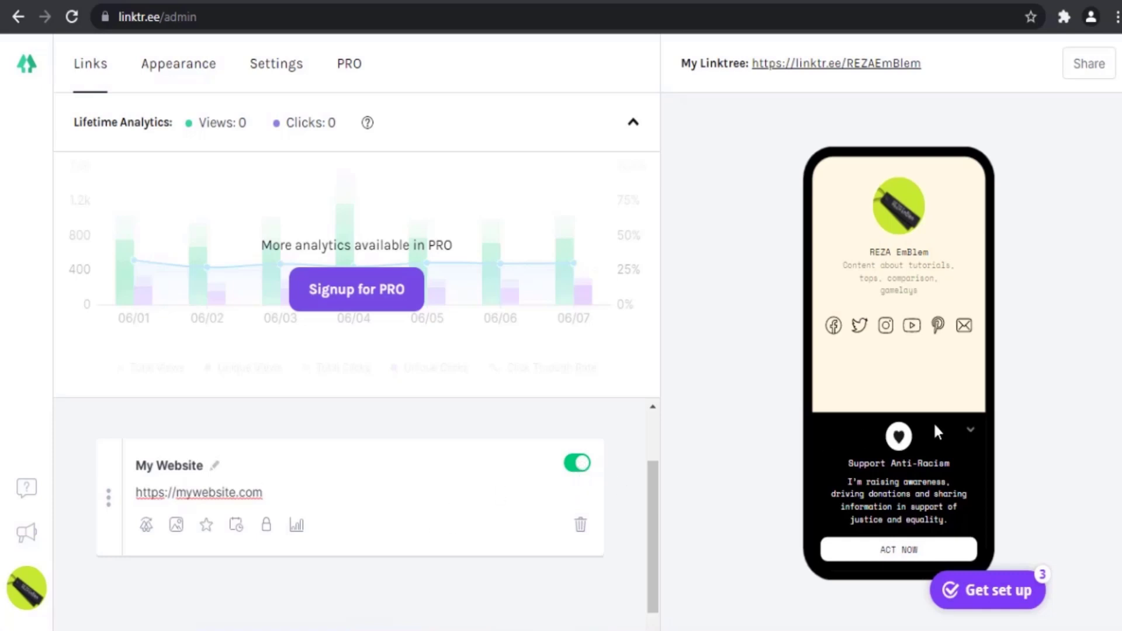
left_click(973, 439)
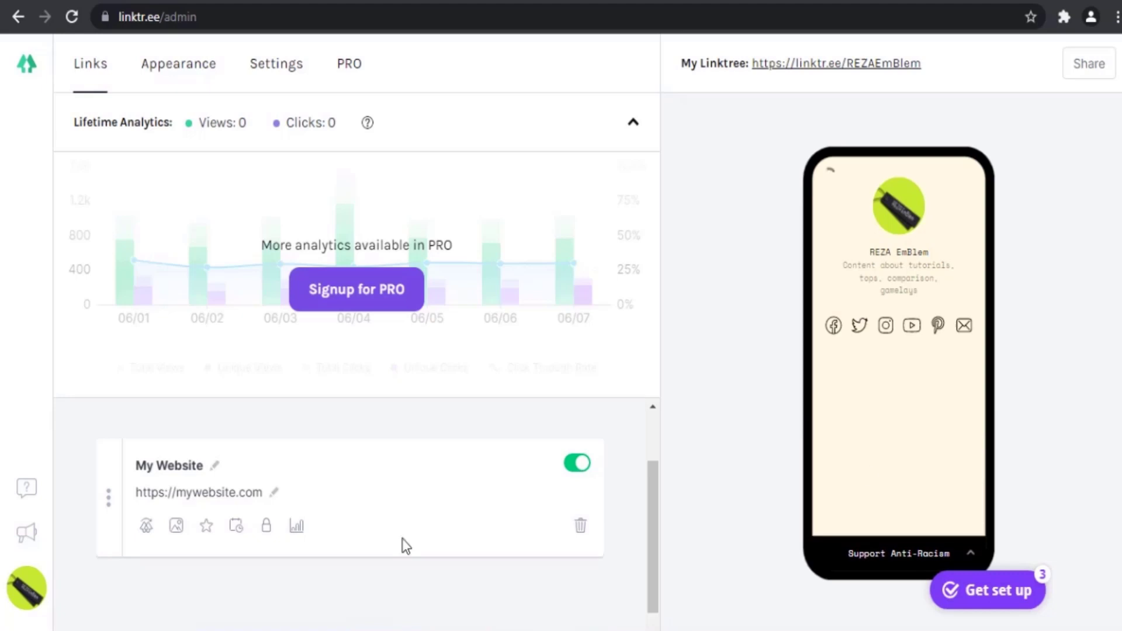
scroll(367, 542, "down", 2)
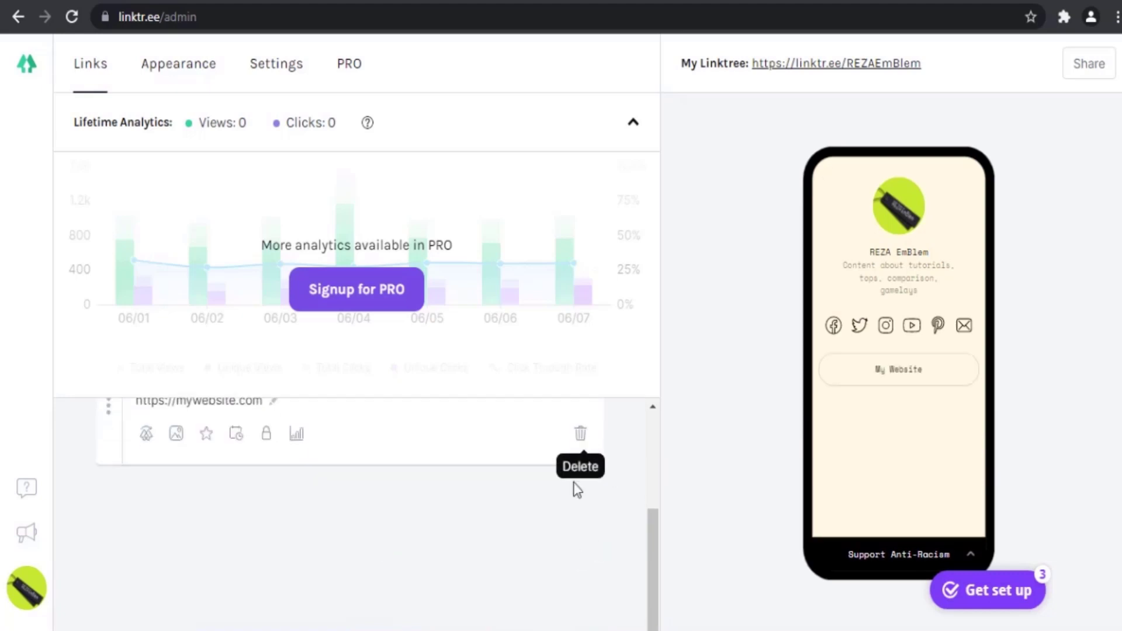
- Toggle the My Website link off and on twice, leave it on, and view its analytics
scroll(573, 485, "up", 2)
left_click(581, 467)
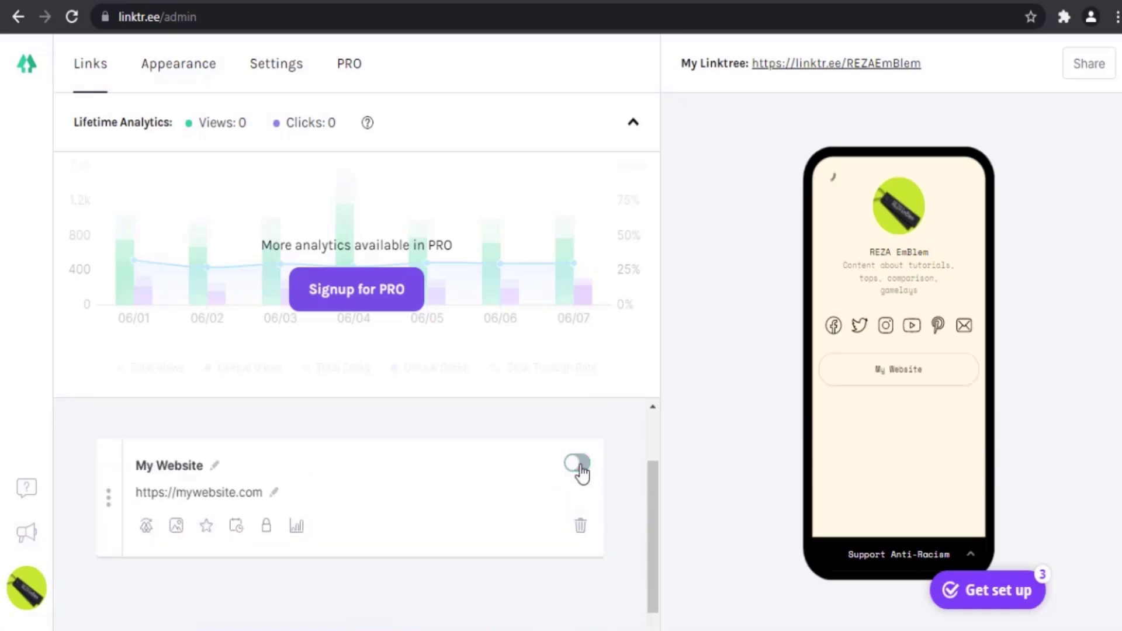
left_click(580, 469)
left_click(579, 466)
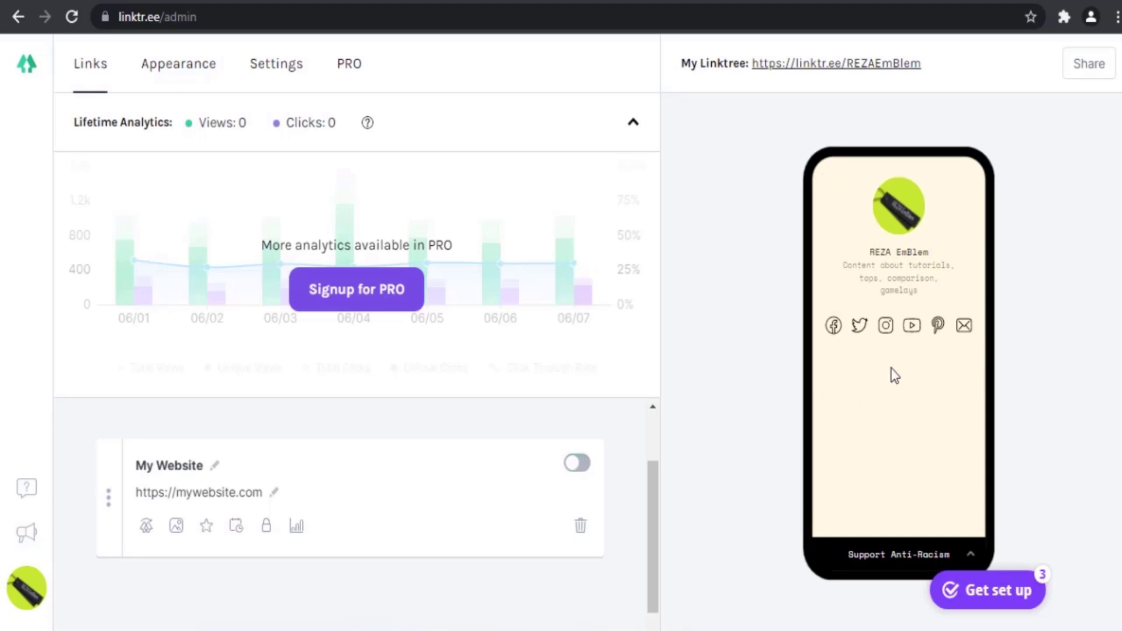
left_click(580, 464)
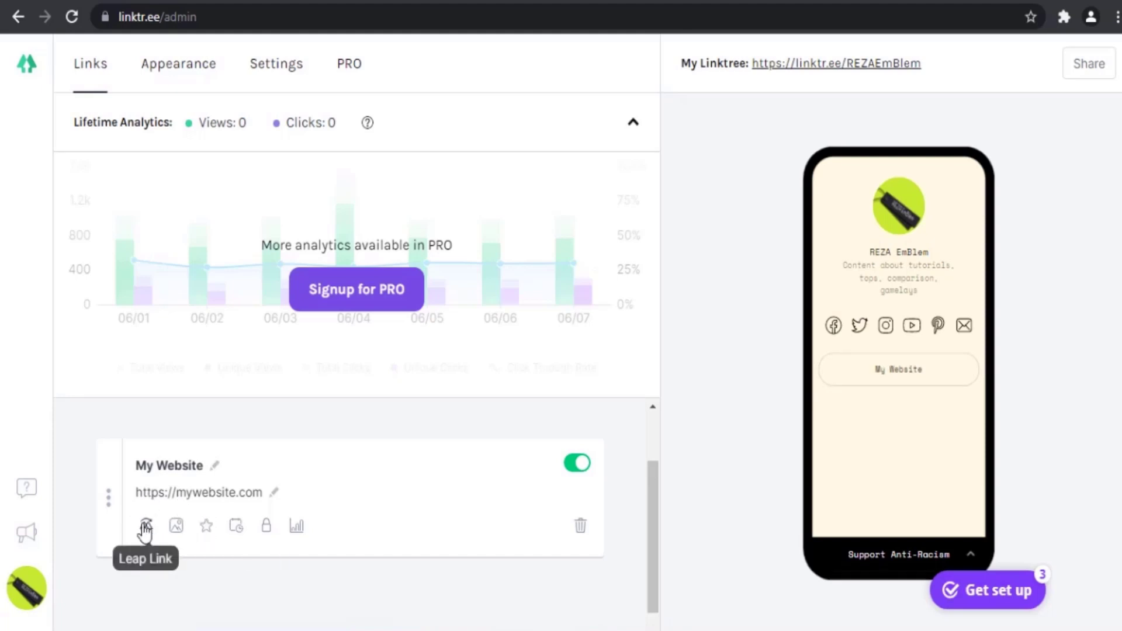
left_click(297, 526)
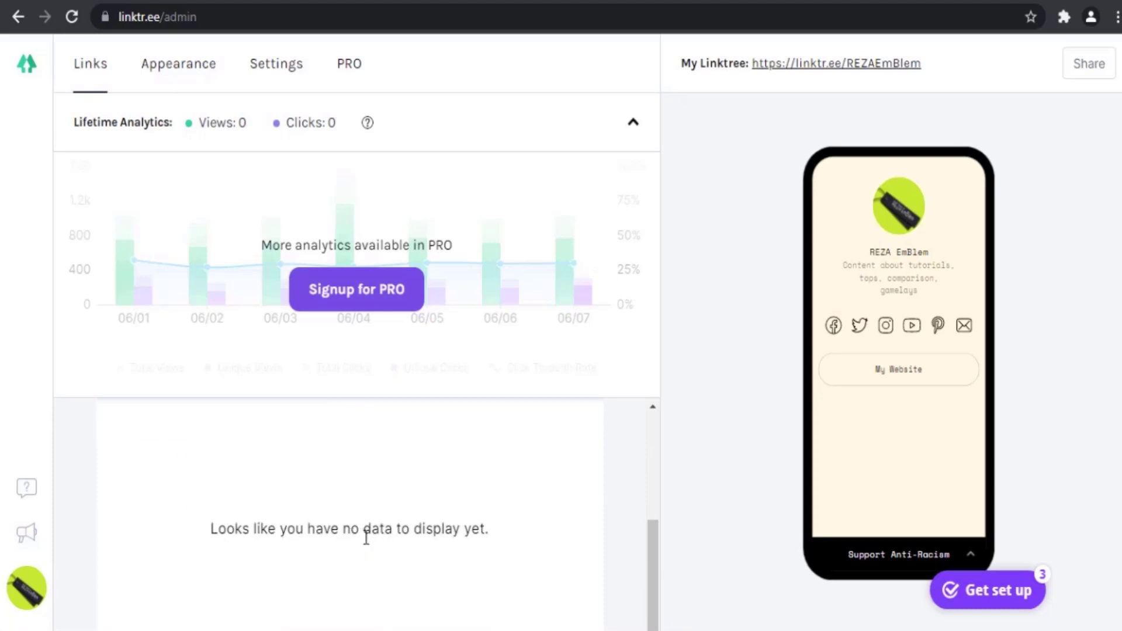
- Check the link's Gate options and collapse the lifetime analytics chart
scroll(366, 535, "down", 2)
scroll(365, 536, "up", 3)
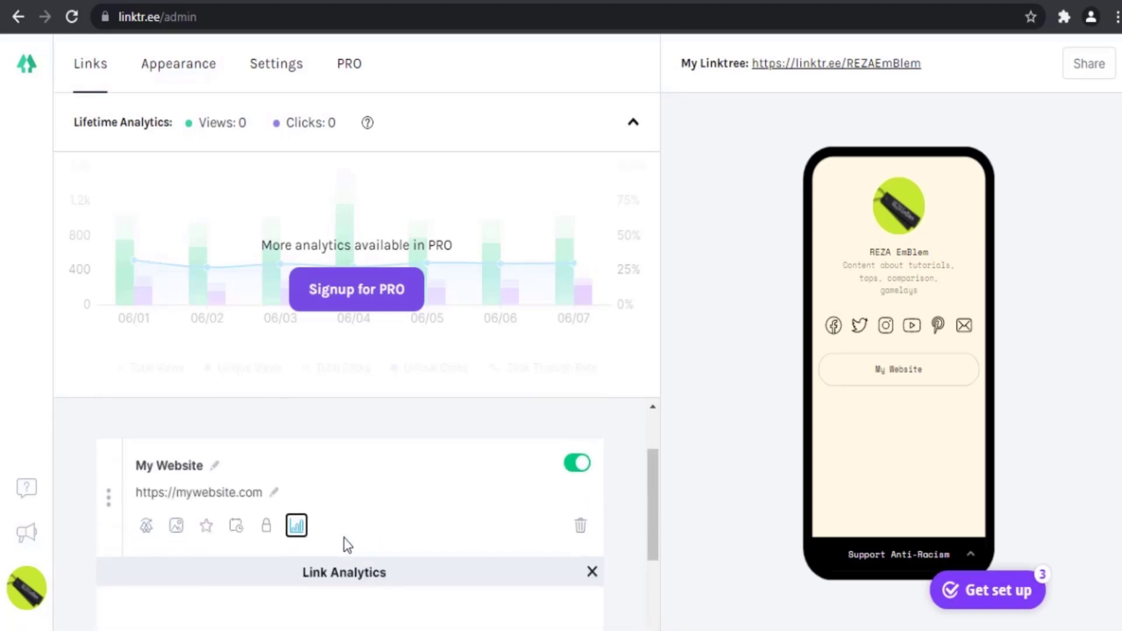
left_click(267, 526)
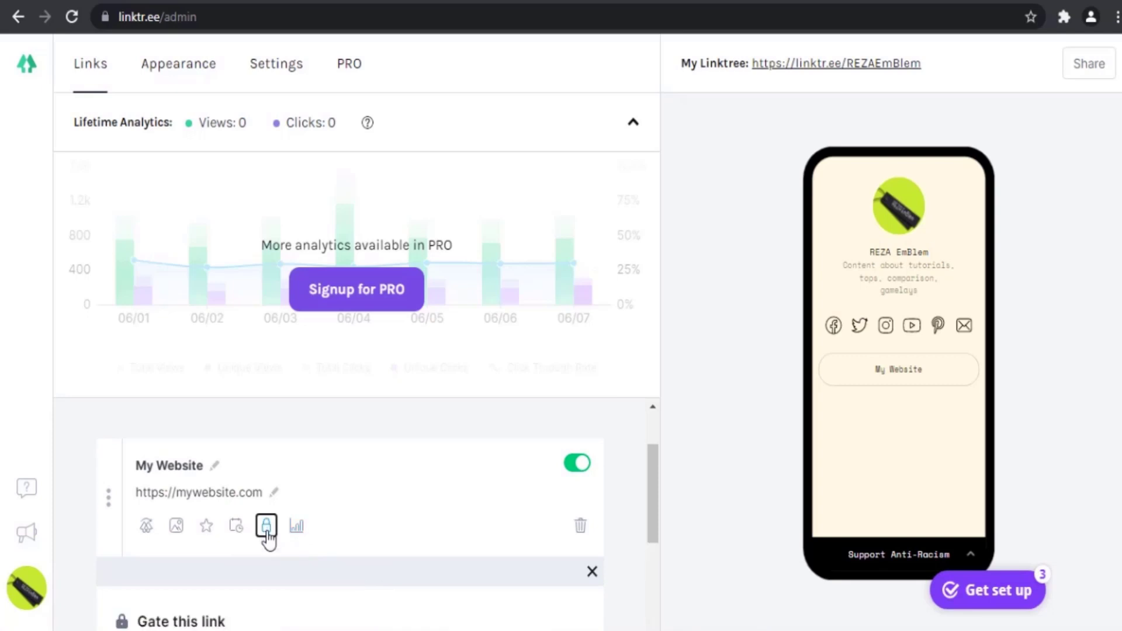
scroll(124, 534, "down", 1)
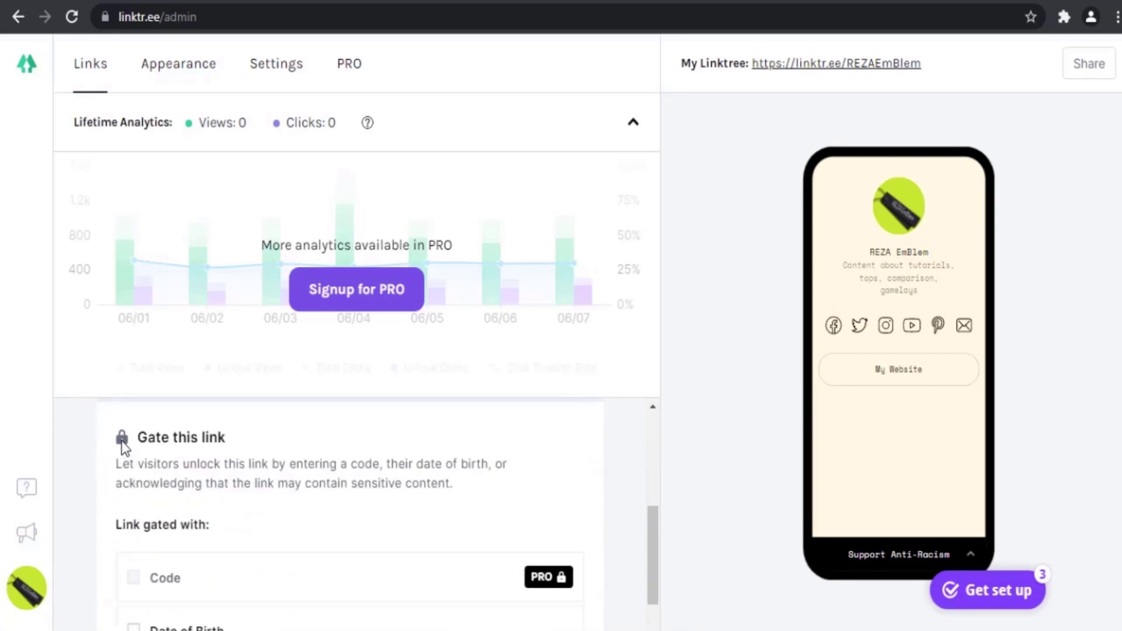
scroll(480, 588, "down", 1)
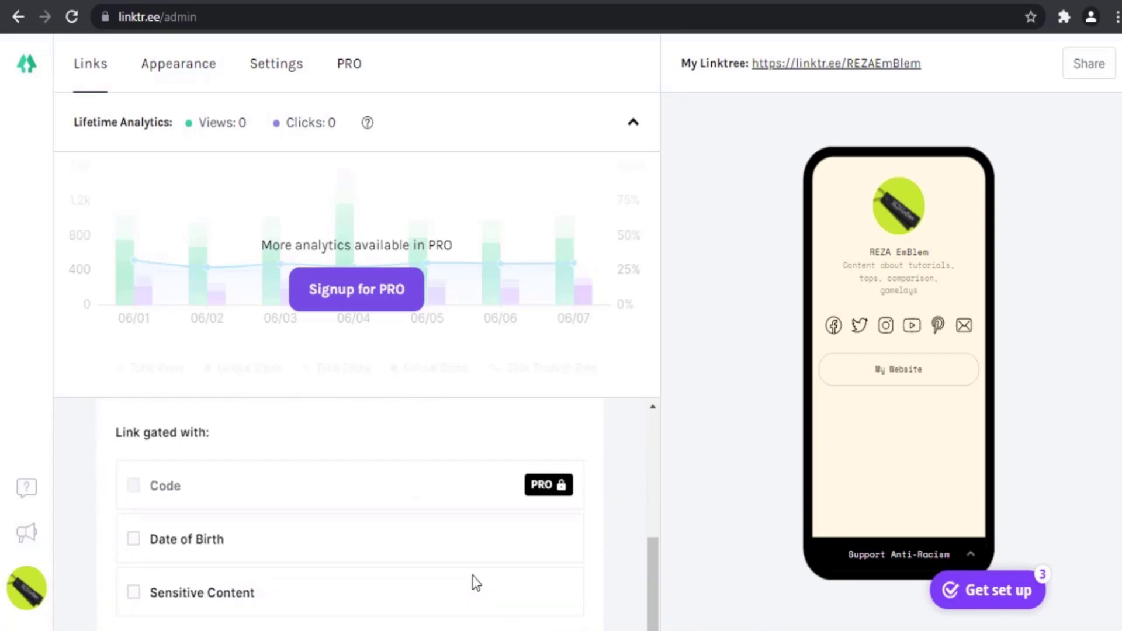
left_click(635, 124)
- Preview the Schedule and Priority panels, then open Add Thumbnail for My Website
scroll(431, 386, "up", 2)
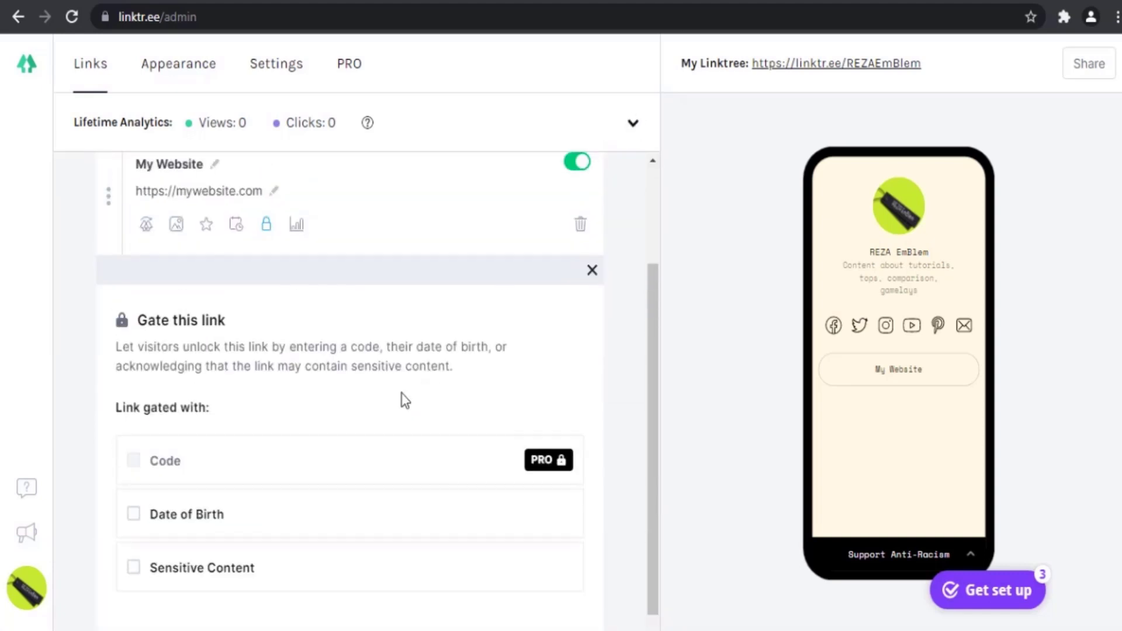
scroll(374, 402, "up", 1)
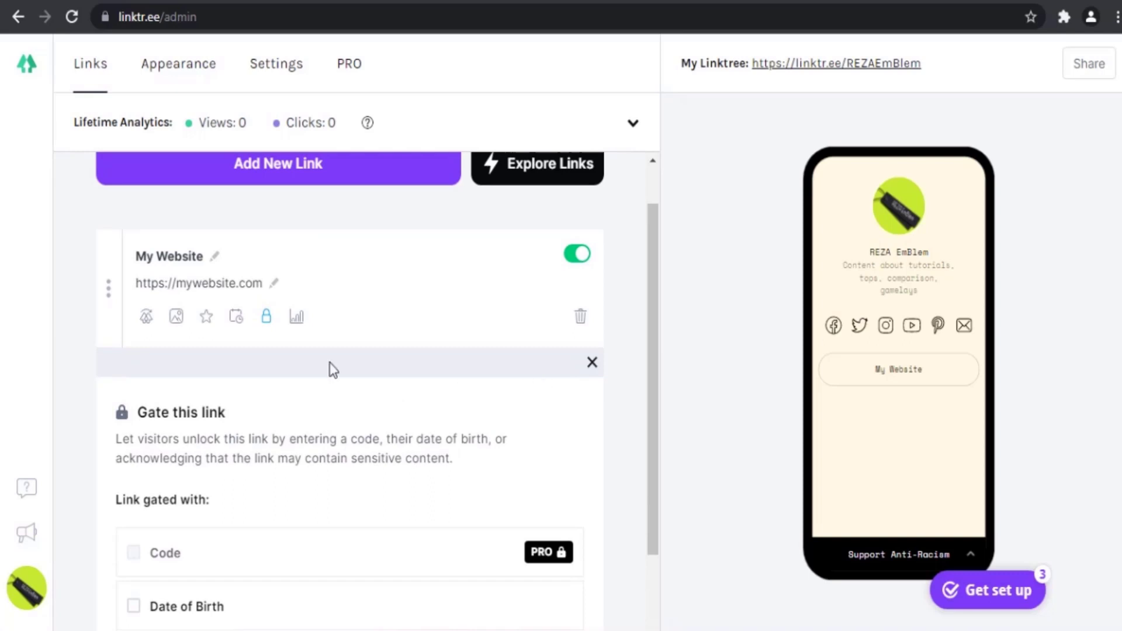
left_click(233, 316)
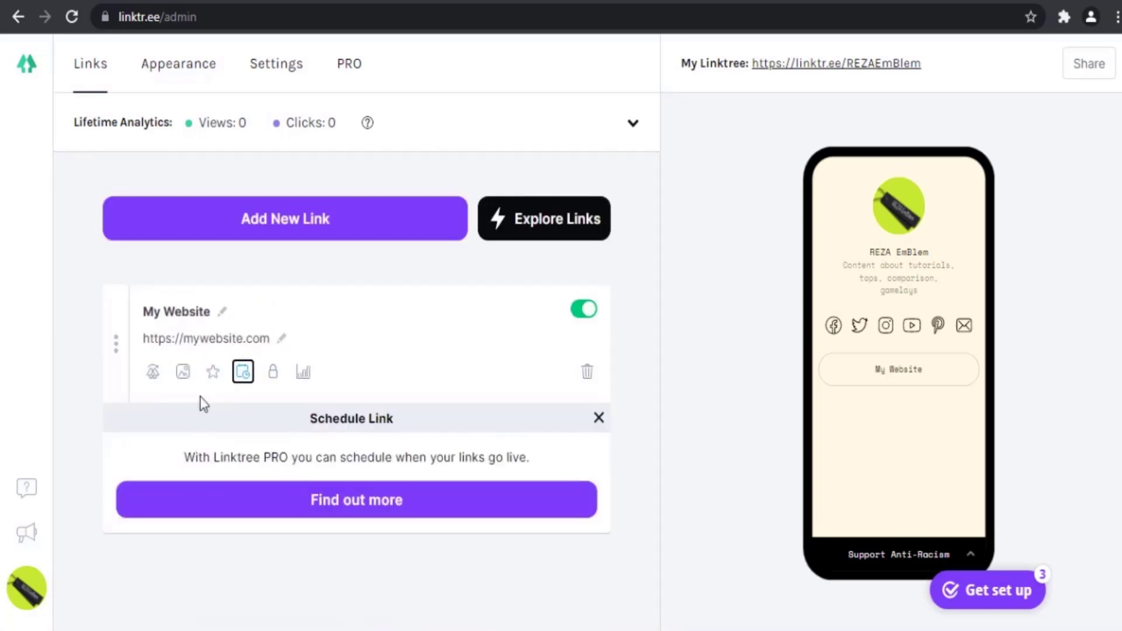
left_click(212, 373)
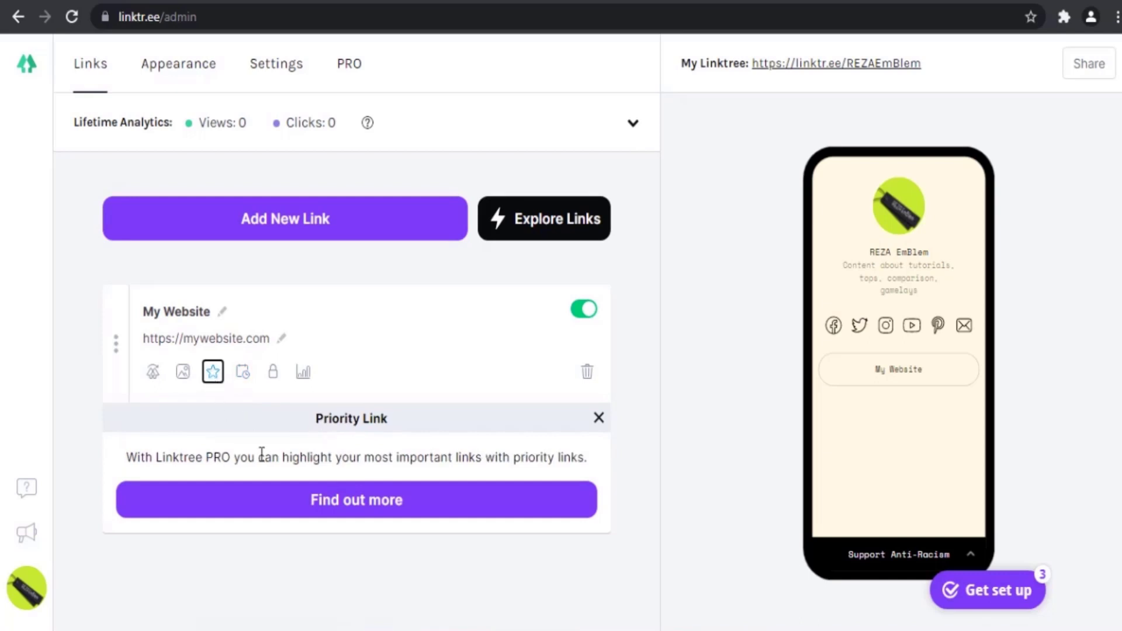
left_click(183, 371)
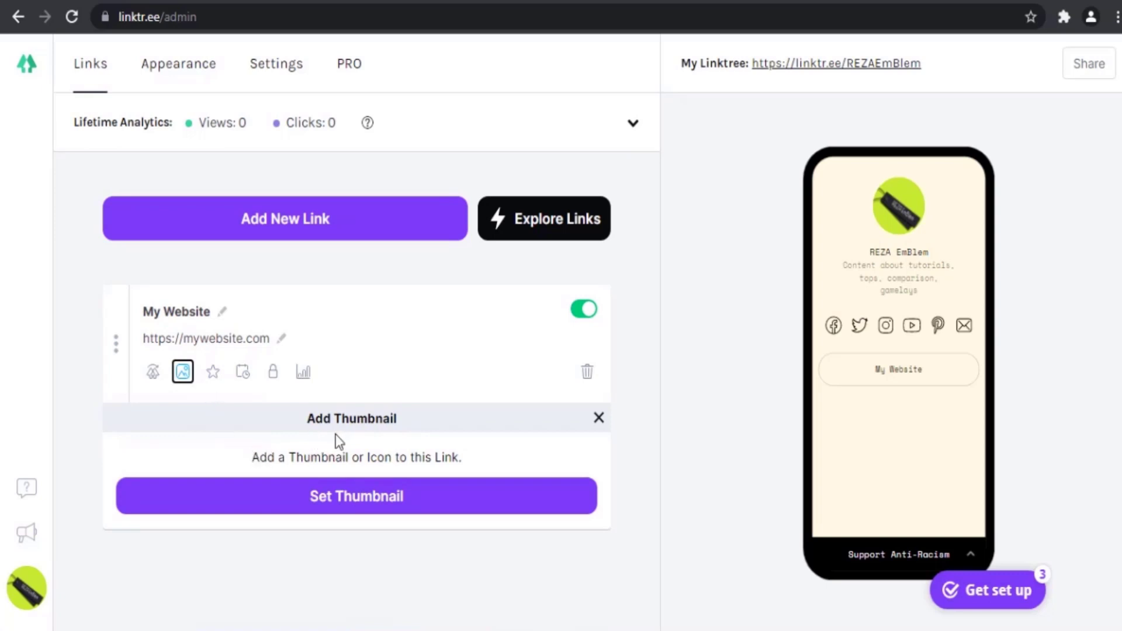
left_click(330, 504)
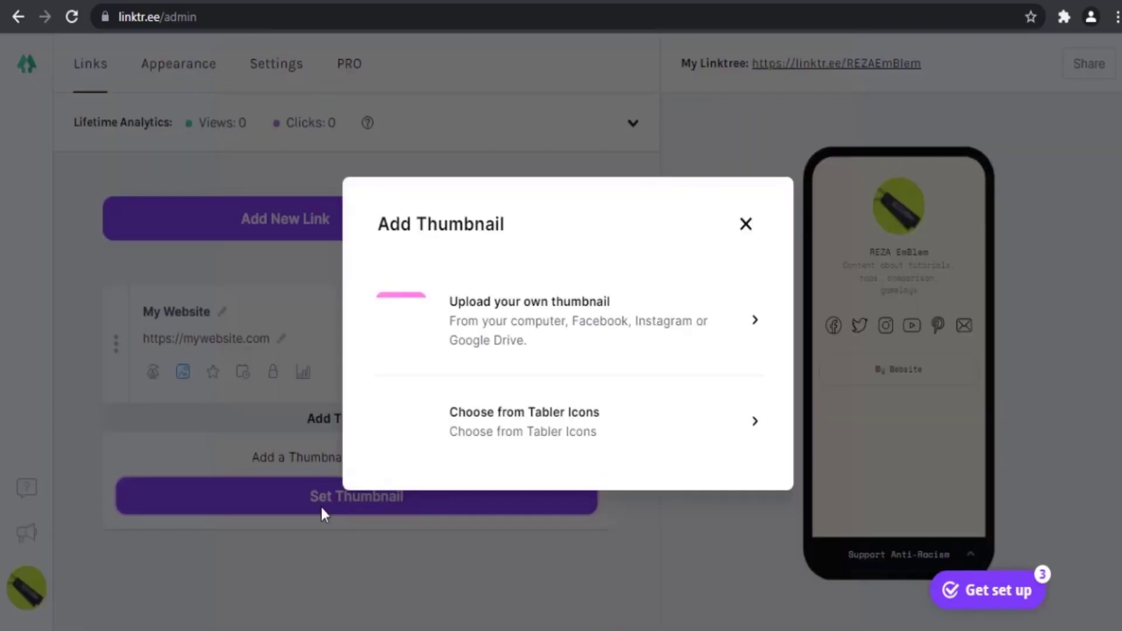
- Upload black website.png as the My Website thumbnail, then add another blank link card
left_click(512, 349)
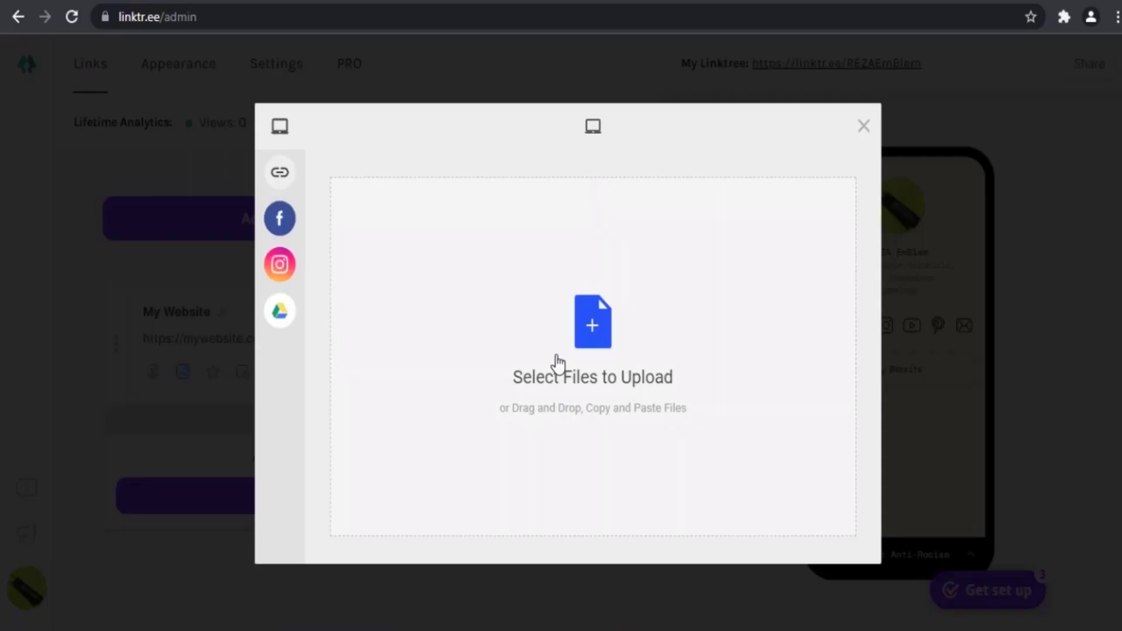
left_click(593, 331)
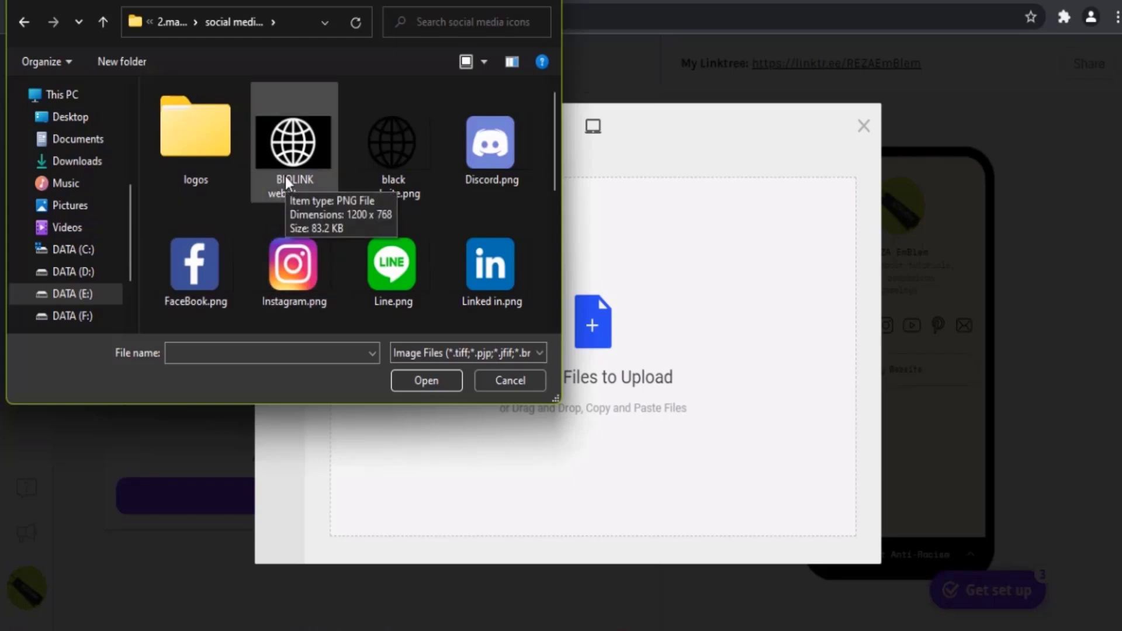
left_click(376, 154)
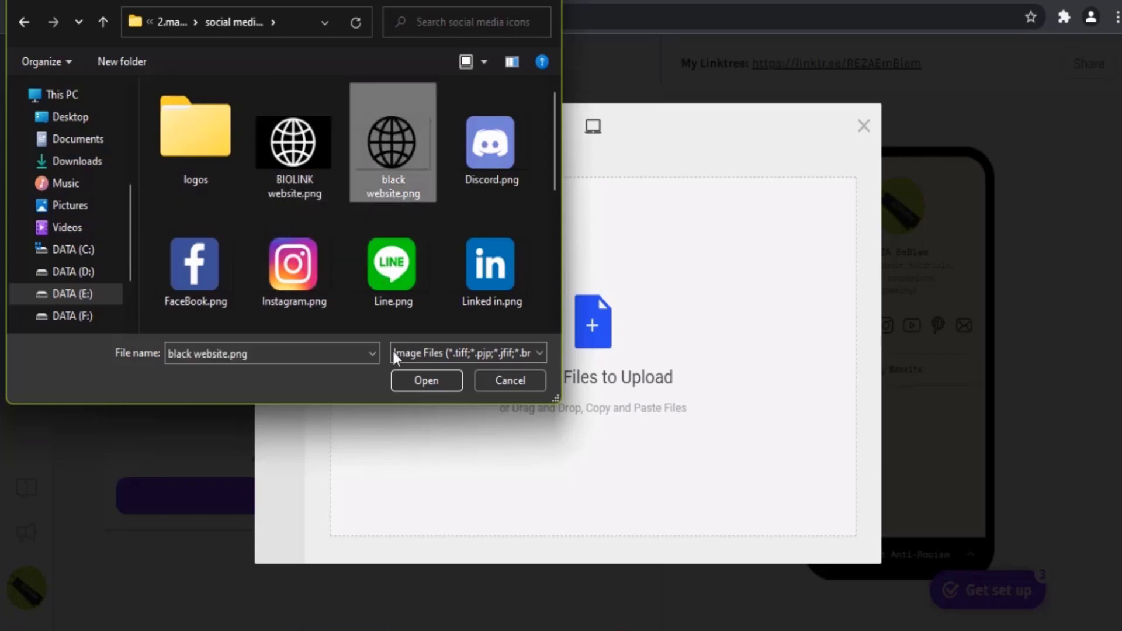
left_click(425, 379)
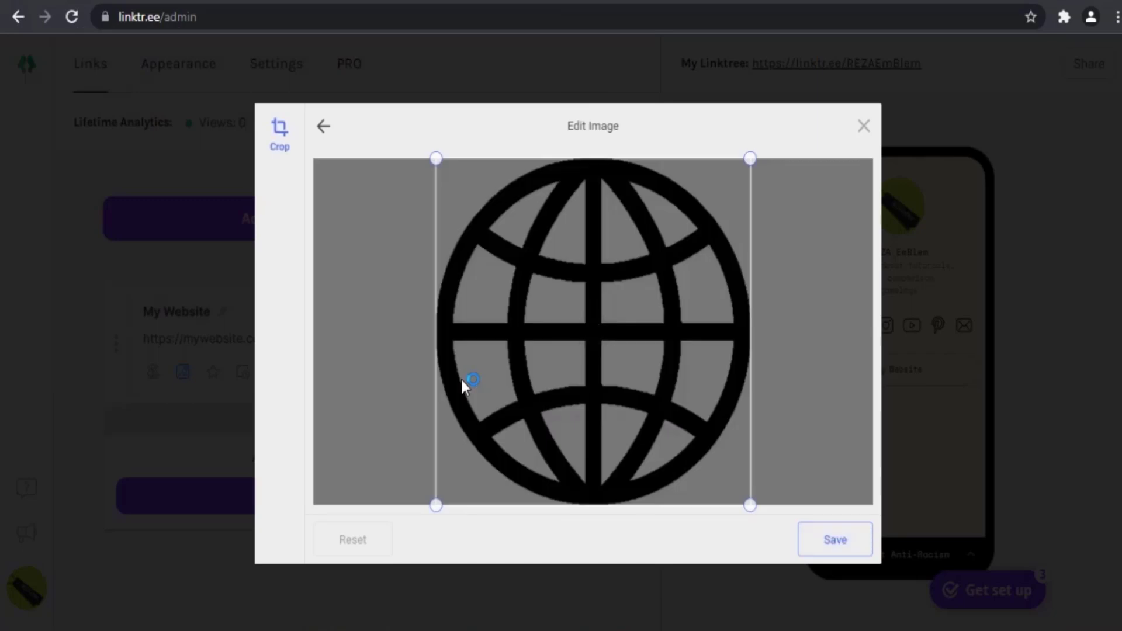
left_click(850, 551)
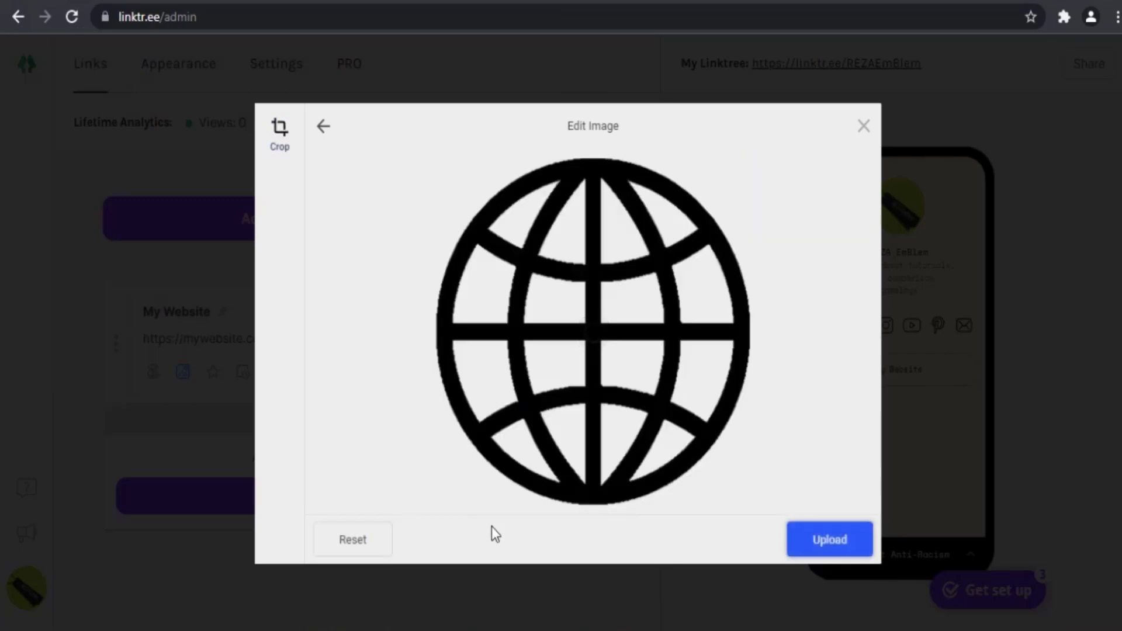
left_click(856, 554)
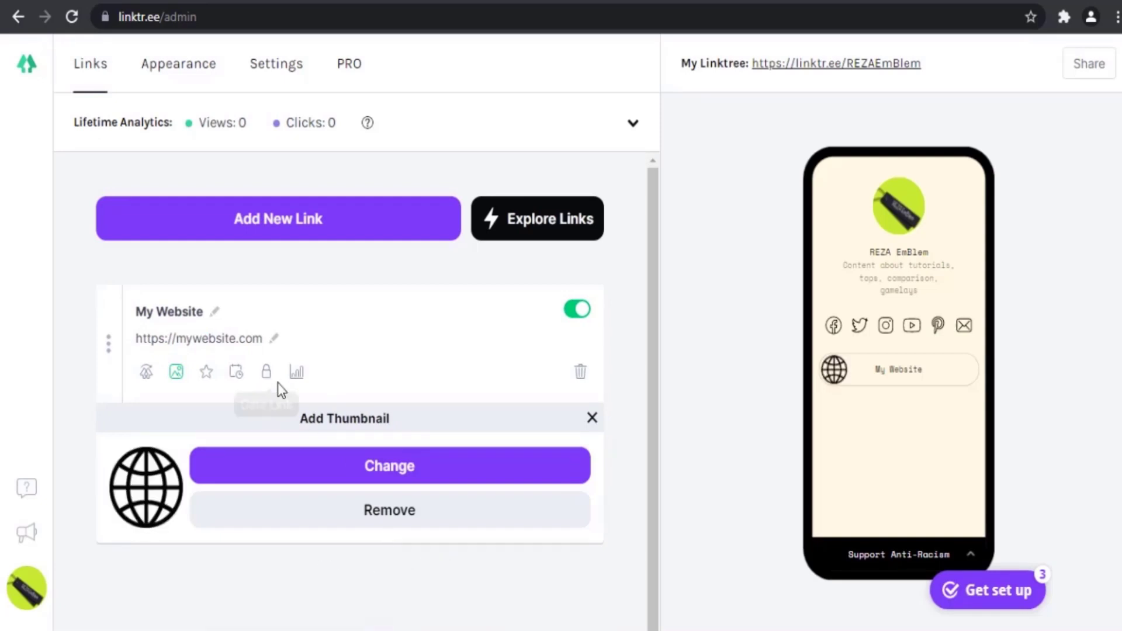
left_click(290, 241)
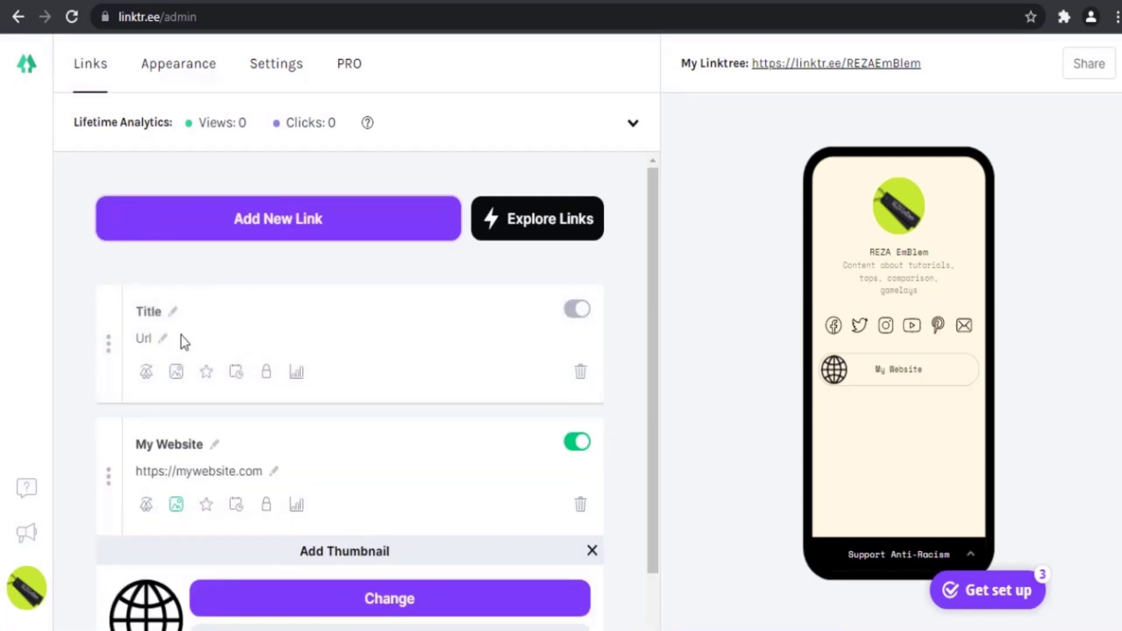
left_click(172, 313)
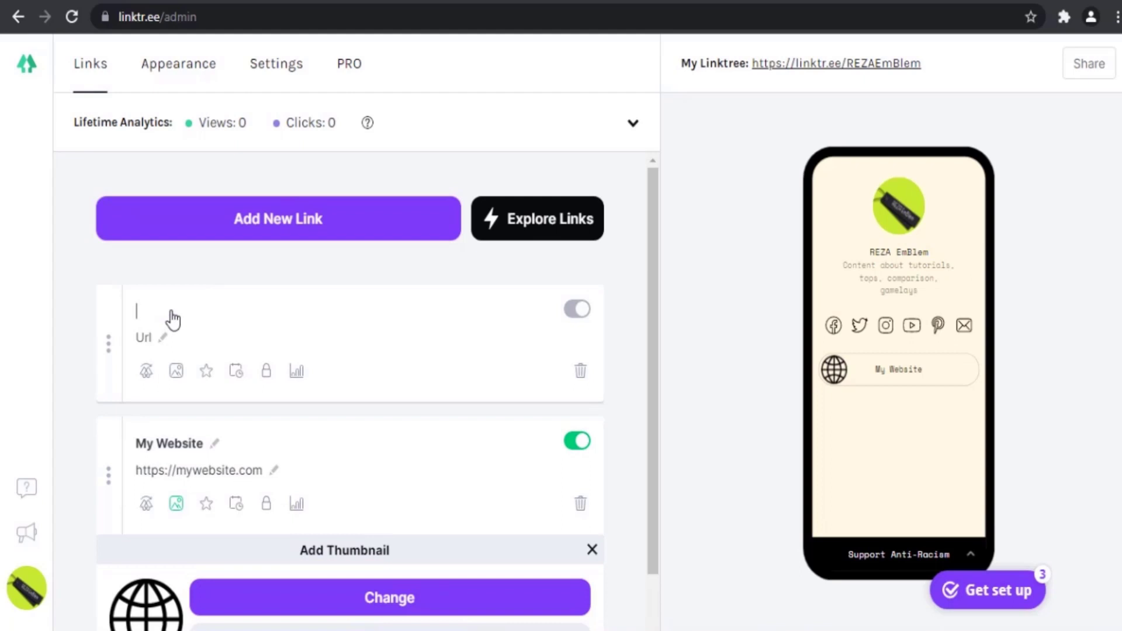
type("Buy Me A Coffee")
left_click(163, 339)
type("htt")
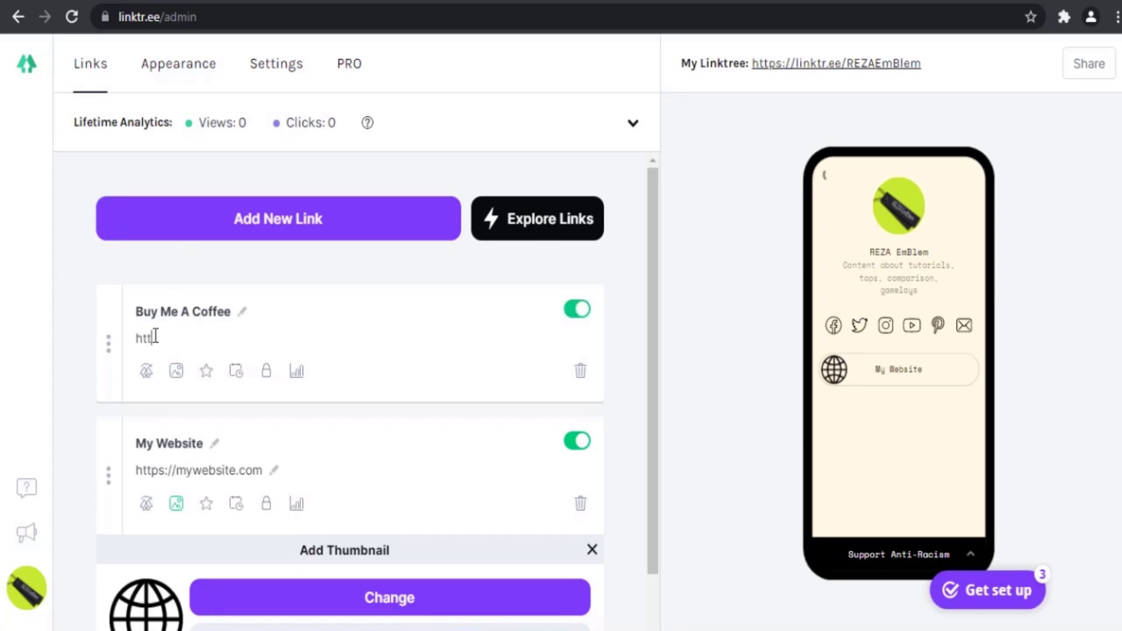
type("ps://buymeacoffee.")
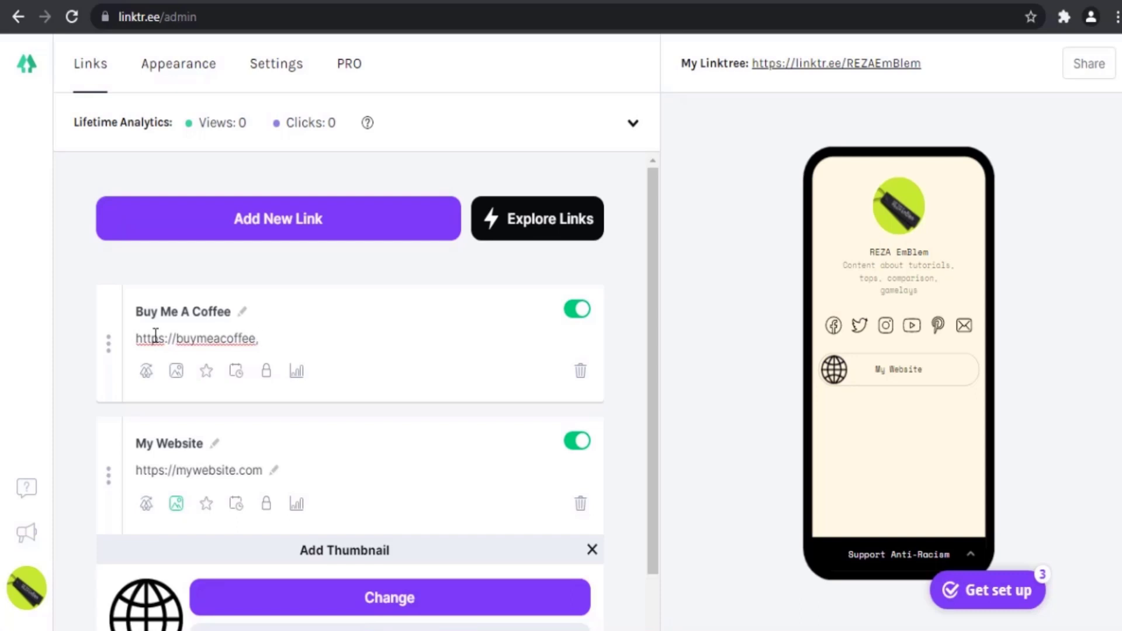
key("BackSpace")
type("/usernam")
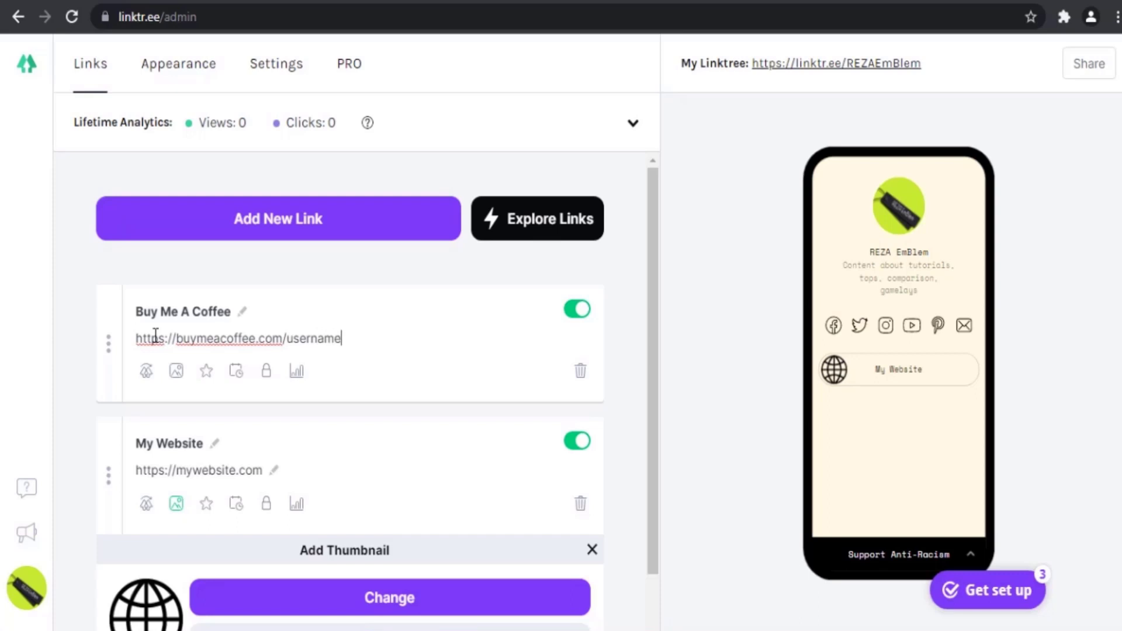
type("e")
left_click(101, 475)
scroll(116, 478, "down", 2)
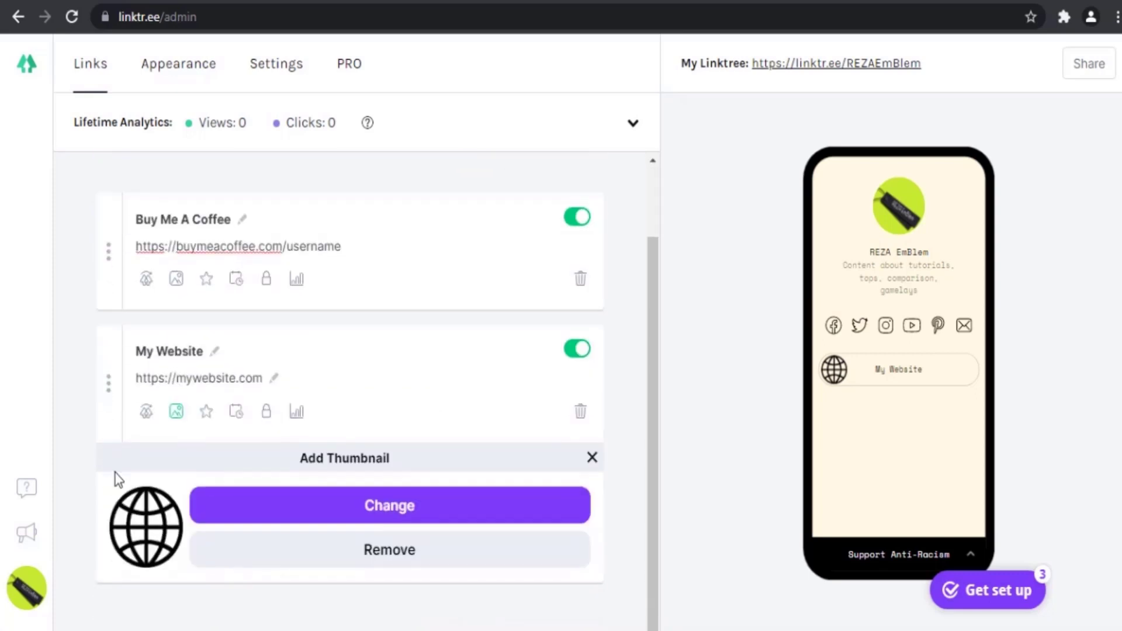
- Close the My Website thumbnail options and reorder it back below Buy Me A Coffee
left_click(592, 458)
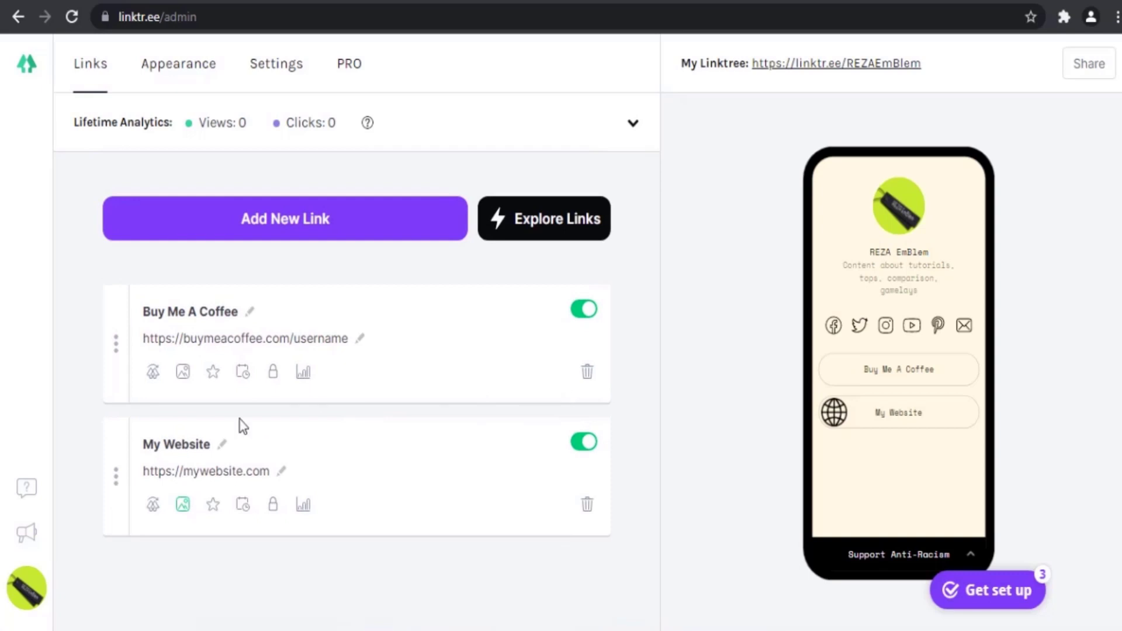
left_click_drag(117, 476, 138, 337)
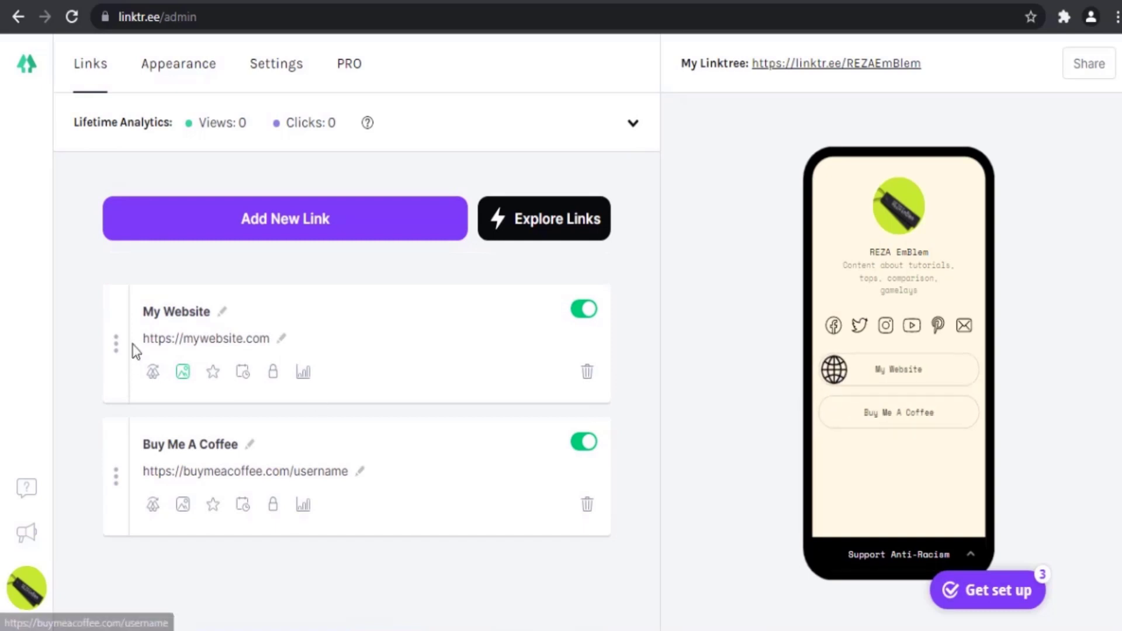
left_click_drag(115, 345, 119, 480)
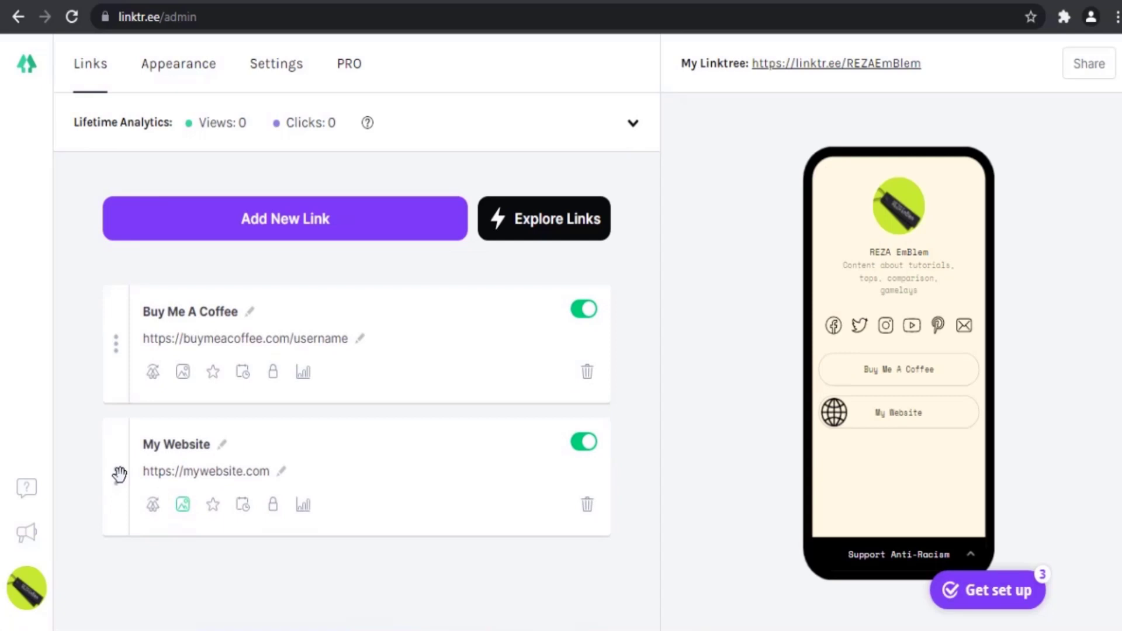
- Open and close the Buy Me A Coffee thumbnail panel, then go to profile Settings
left_click(182, 371)
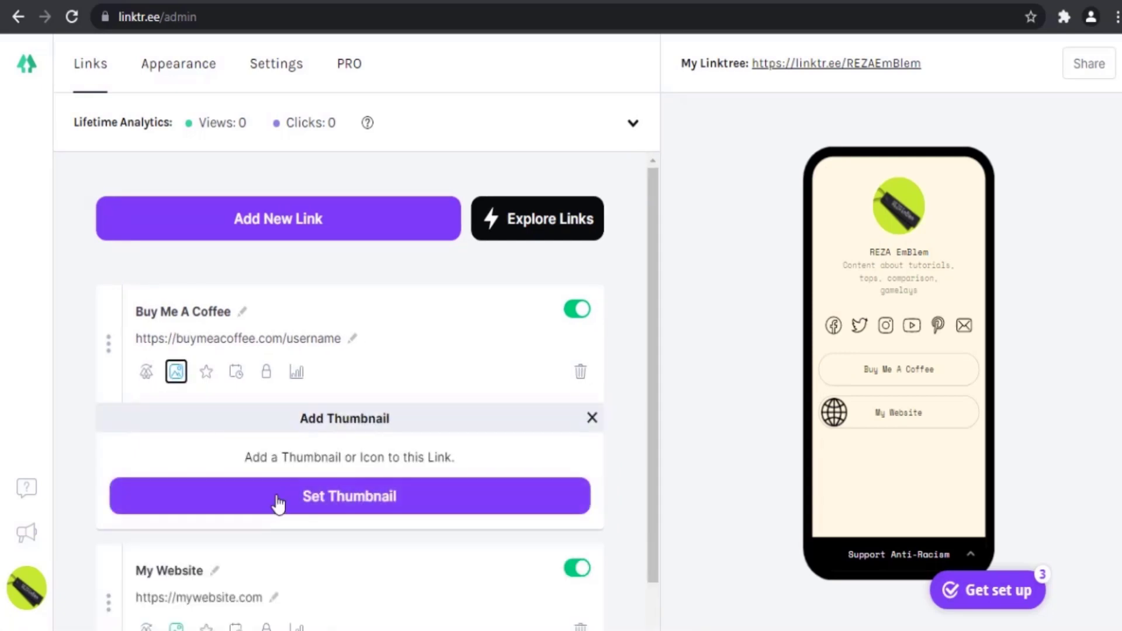
left_click(593, 419)
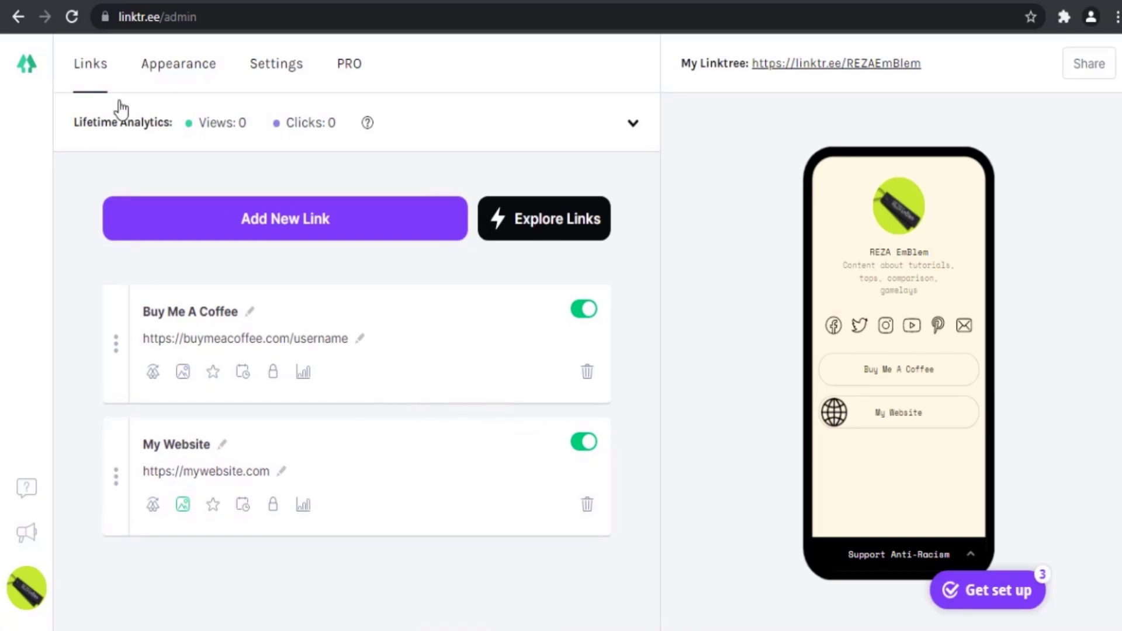
left_click(178, 66)
left_click(292, 69)
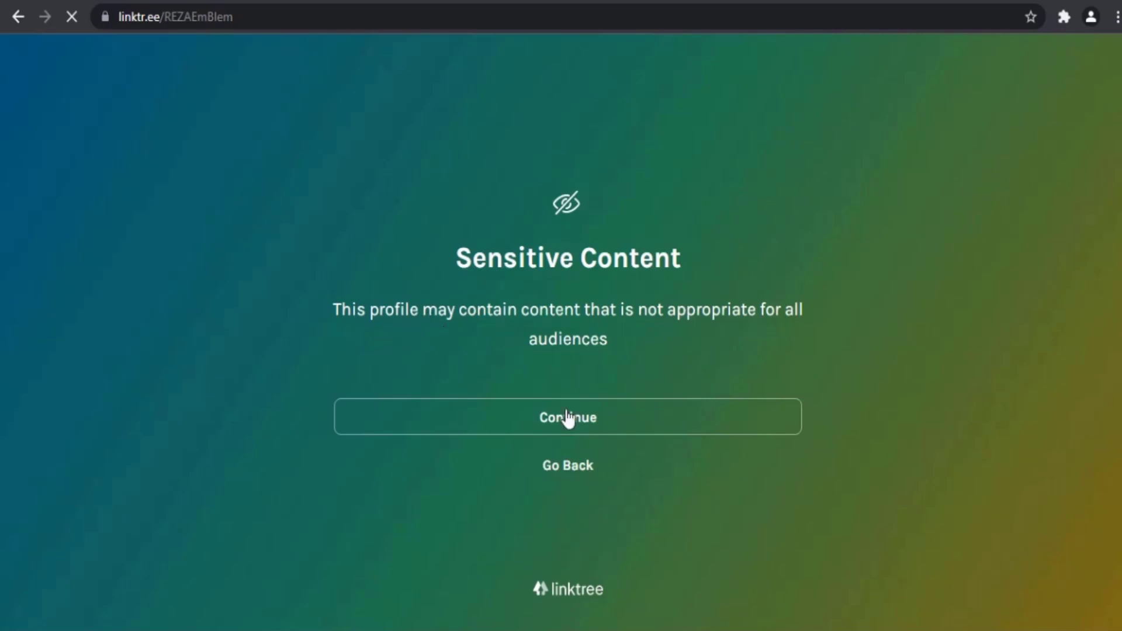
- Continue past the live profile's Sensitive Content warning, collapse its banner, and return to Settings sections
left_click(588, 428)
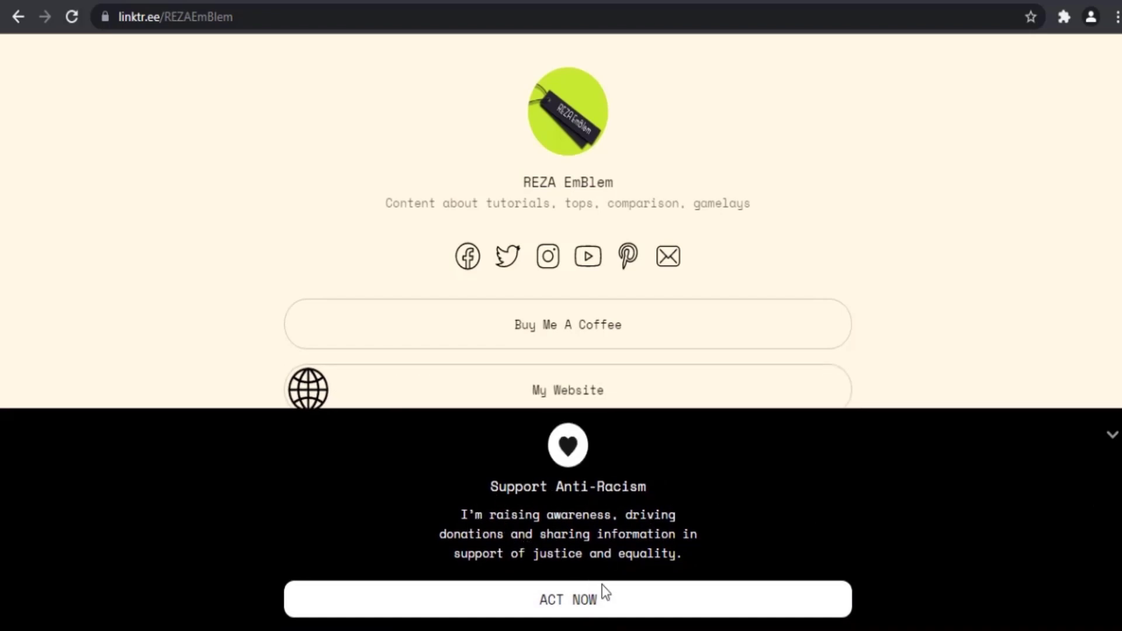
left_click(1113, 438)
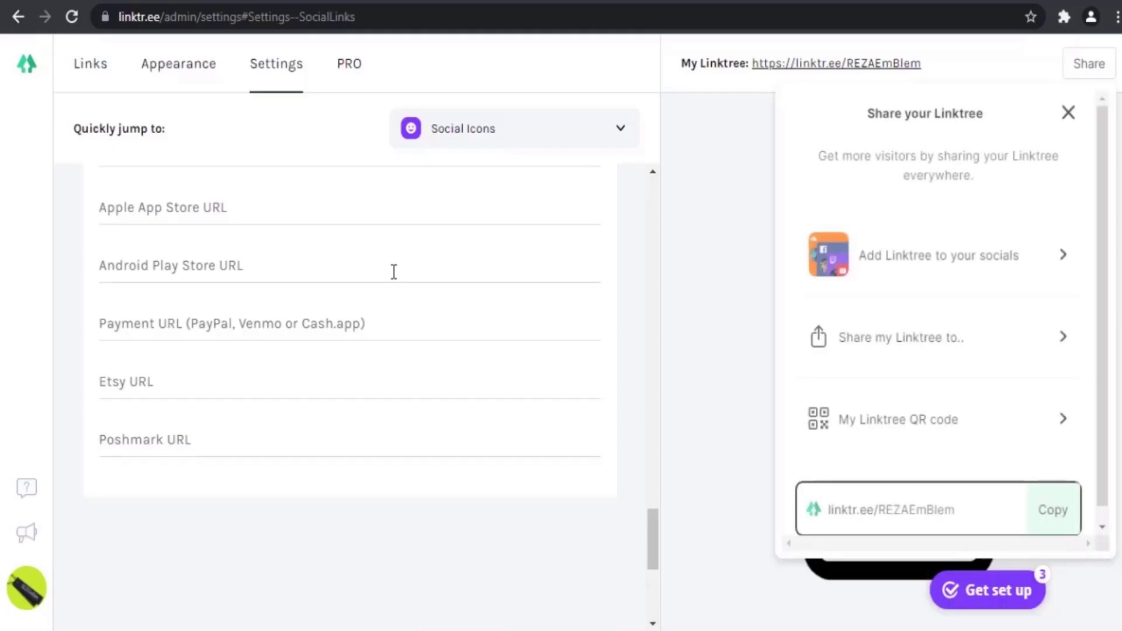
scroll(393, 270, "up", 2)
left_click(512, 138)
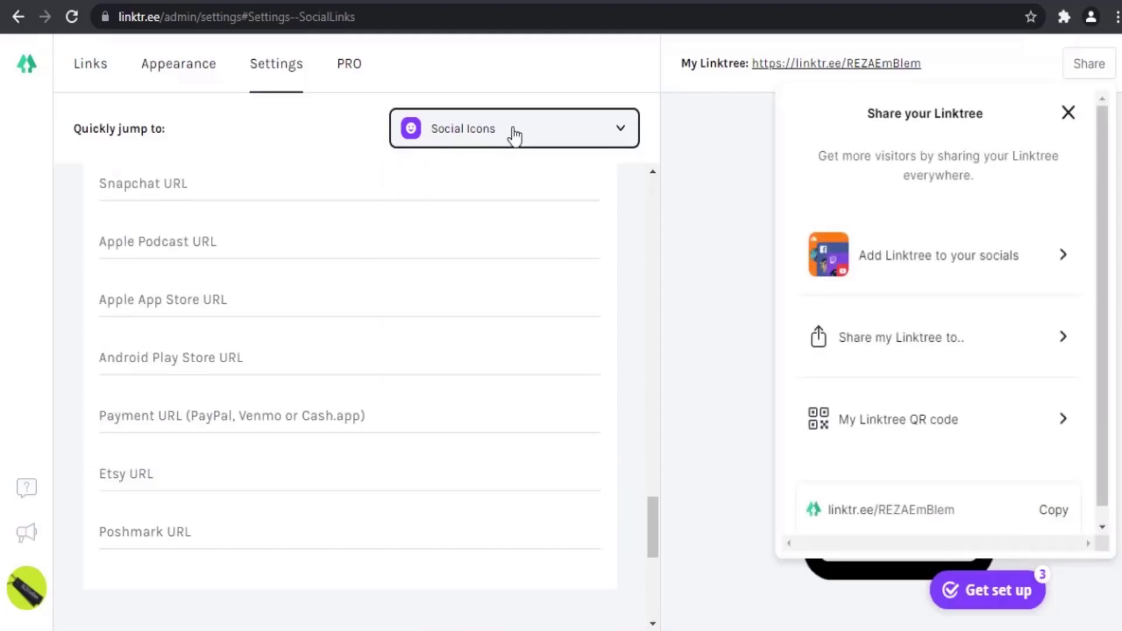
- Switch off Sensitive Material in Settings and reload the public profile
left_click(503, 196)
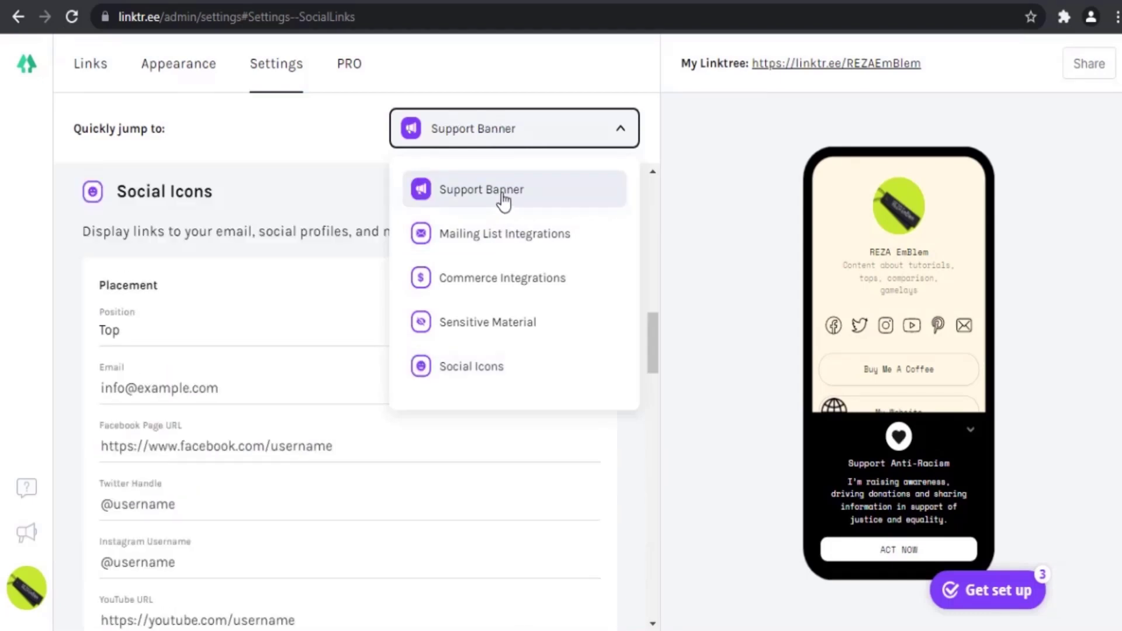
scroll(372, 406, "down", 10)
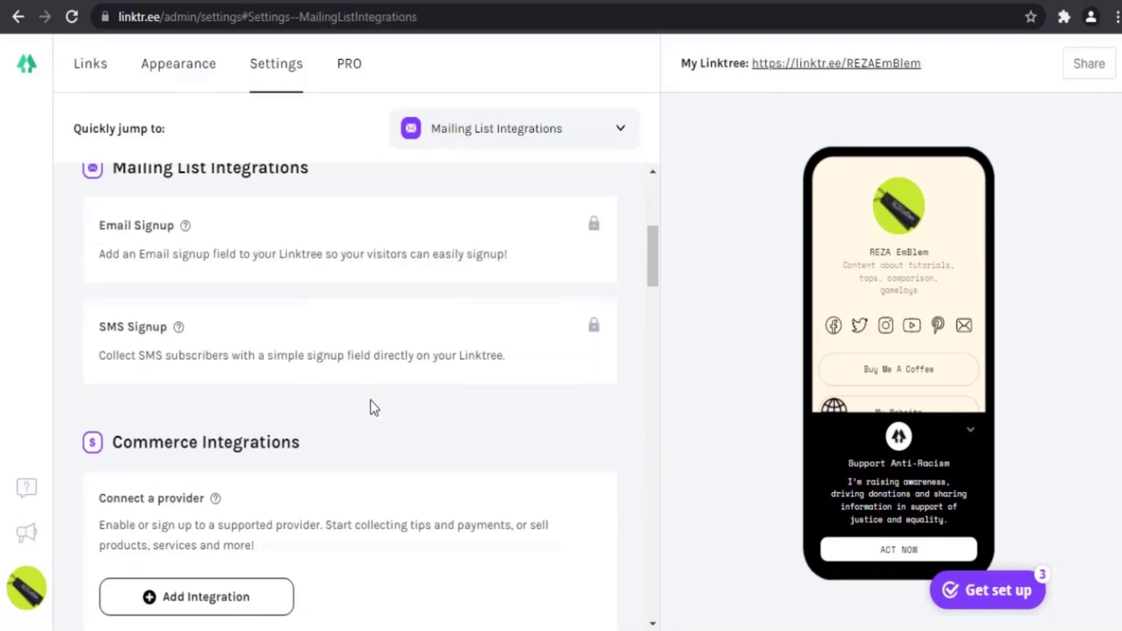
left_click(582, 471)
left_click(821, 62)
left_click(64, 19)
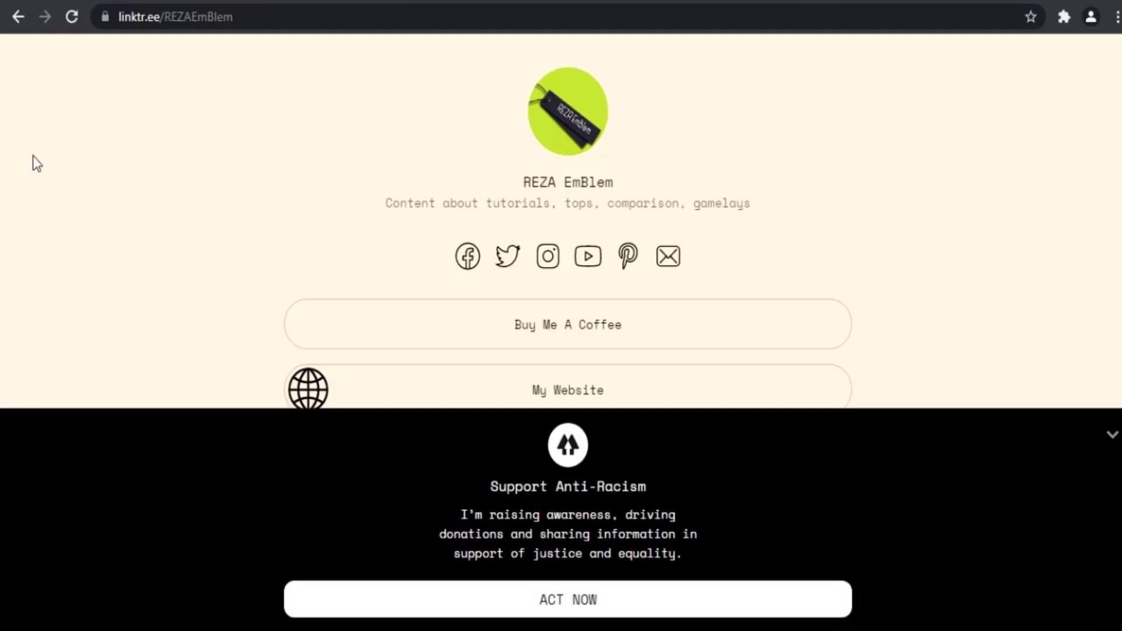
- Turn off the Support the cause banner and reload the profile to confirm its removal
left_click(1111, 435)
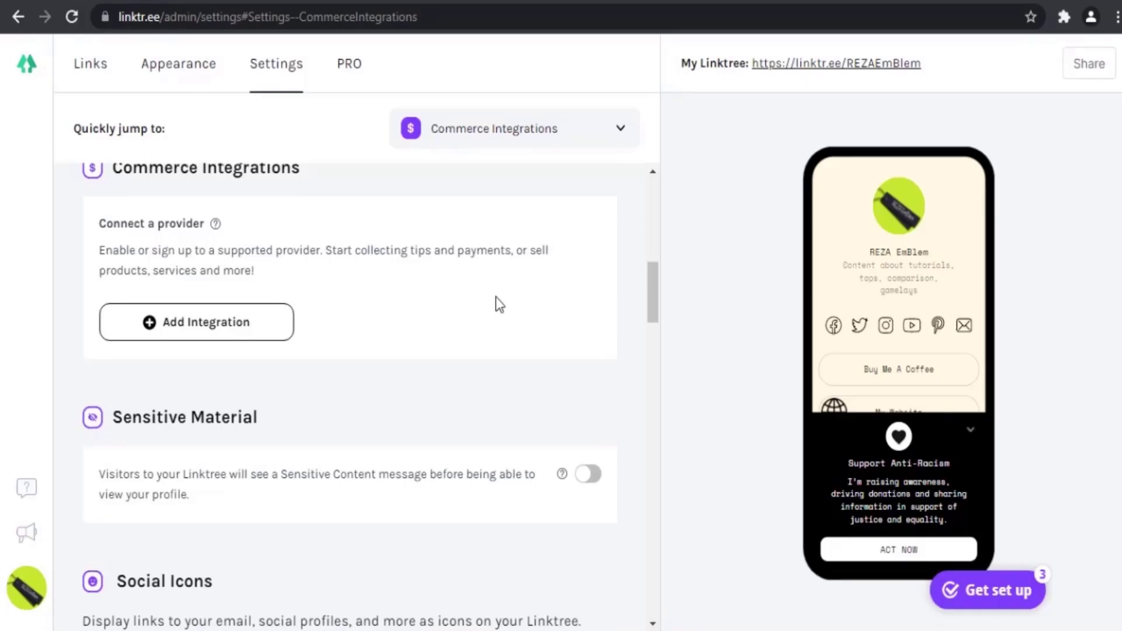
scroll(496, 301, "up", 4)
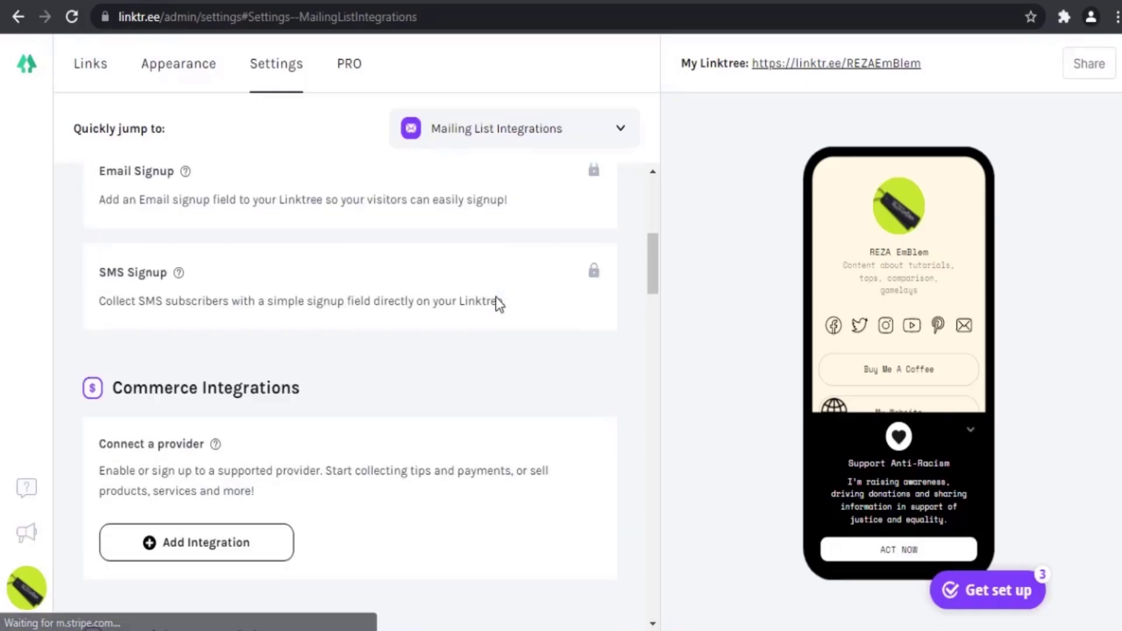
scroll(496, 301, "up", 4)
left_click(590, 268)
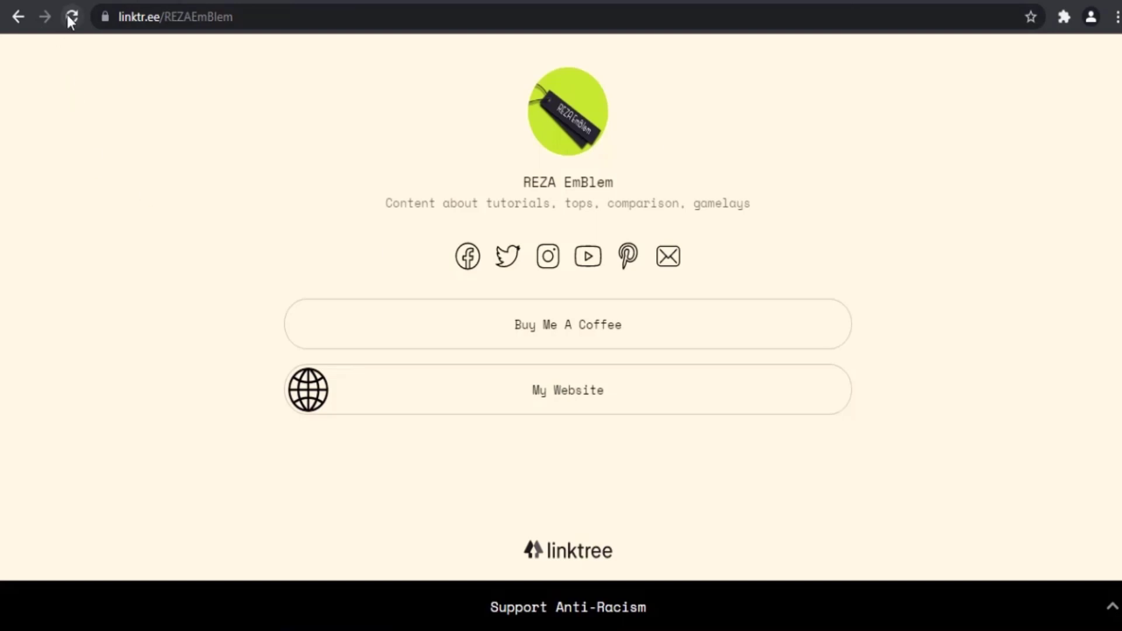
left_click(70, 18)
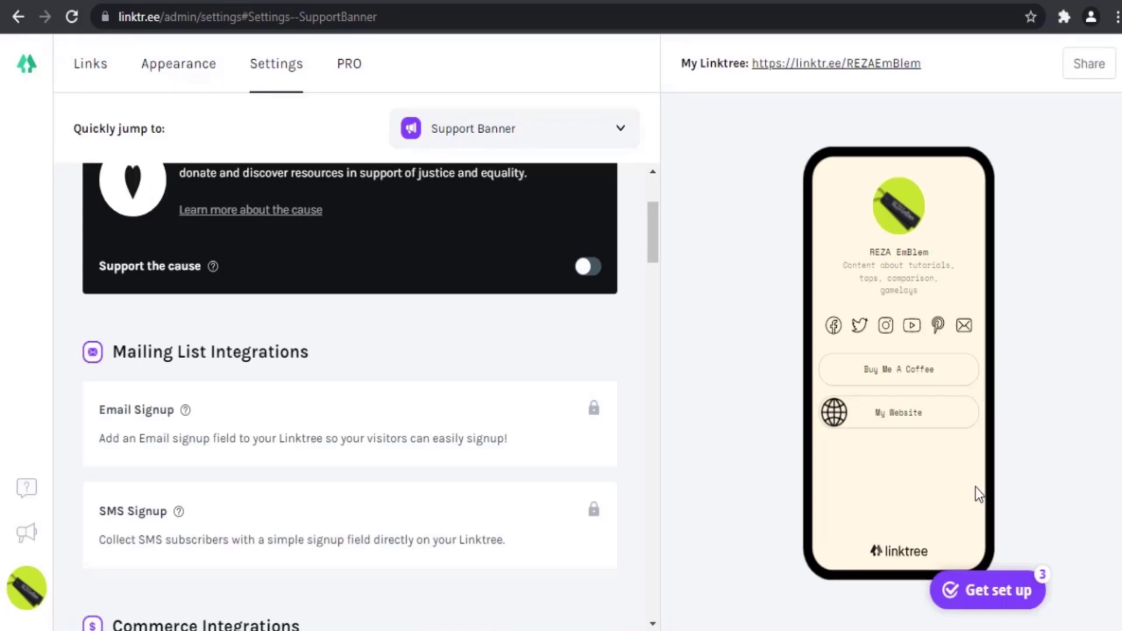
- Look through the My Account details page, then go back to the Links editor
left_click(20, 586)
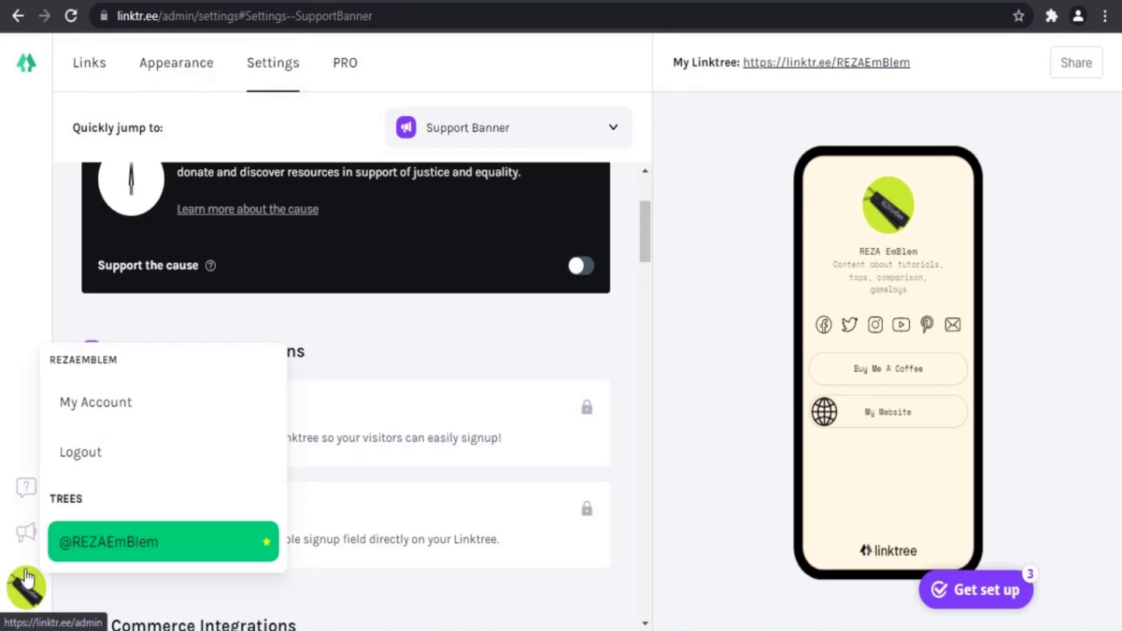
left_click(136, 415)
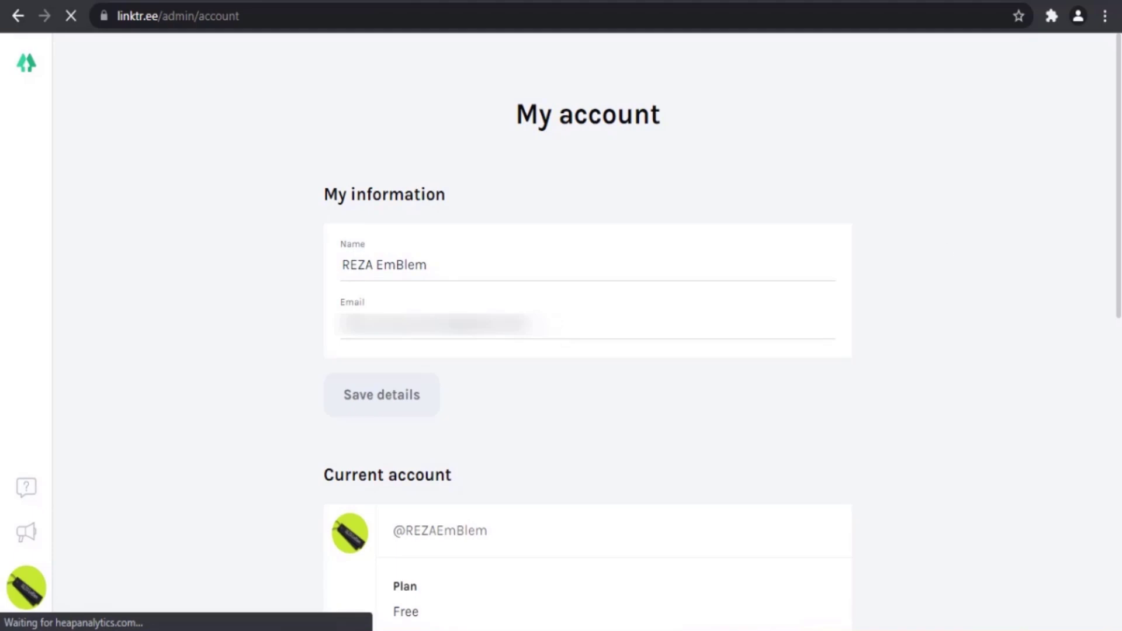
scroll(555, 268, "down", 6)
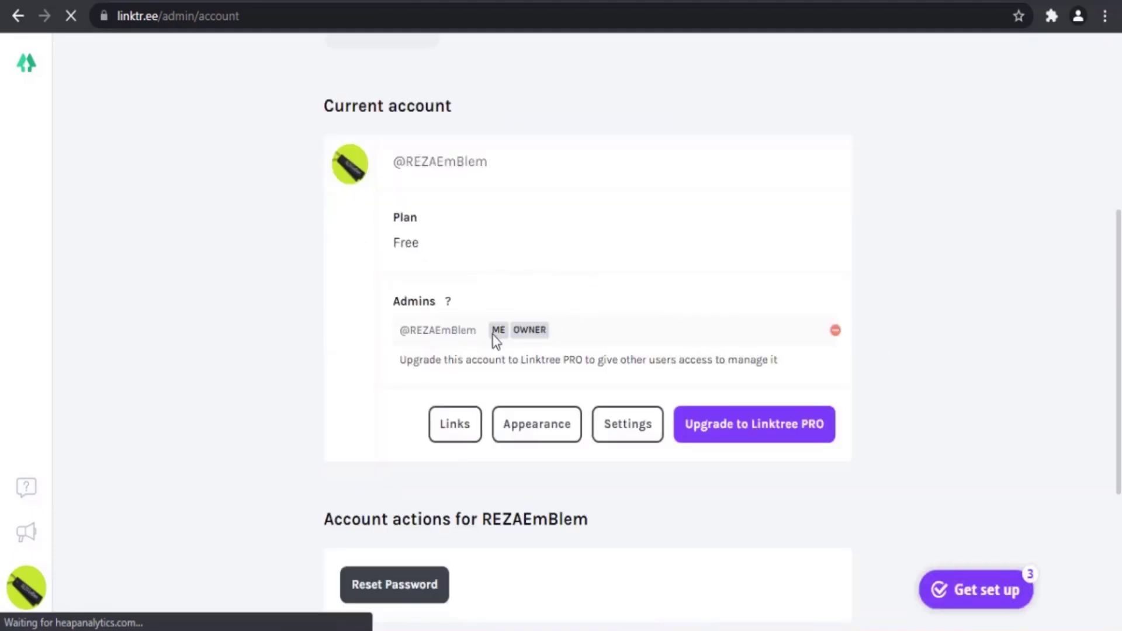
scroll(643, 368, "down", 3)
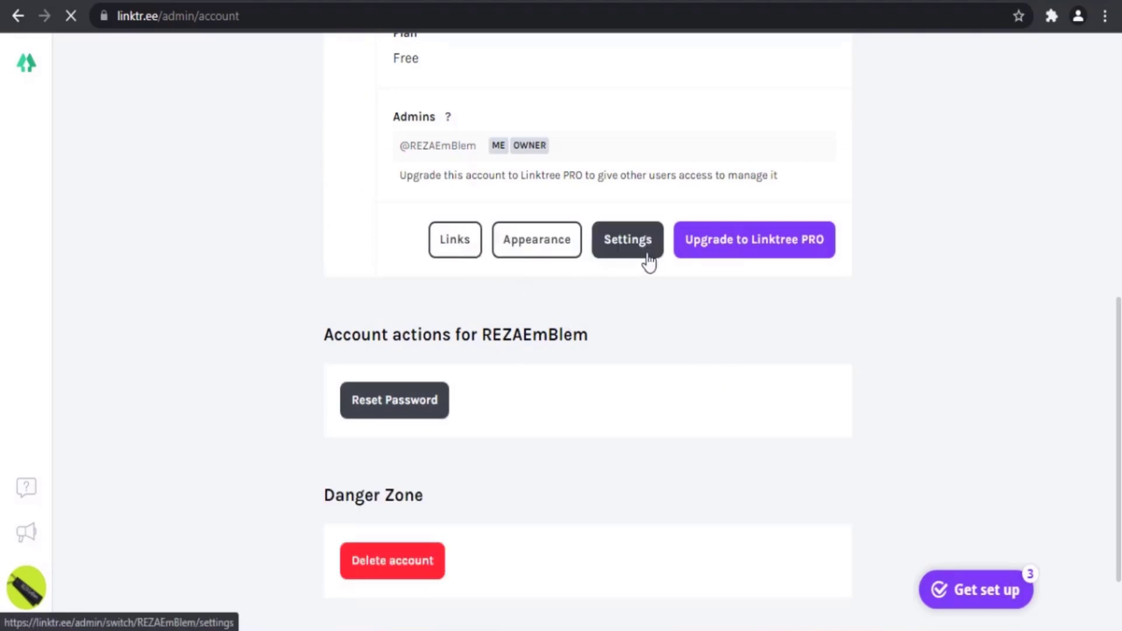
scroll(721, 319, "down", 2)
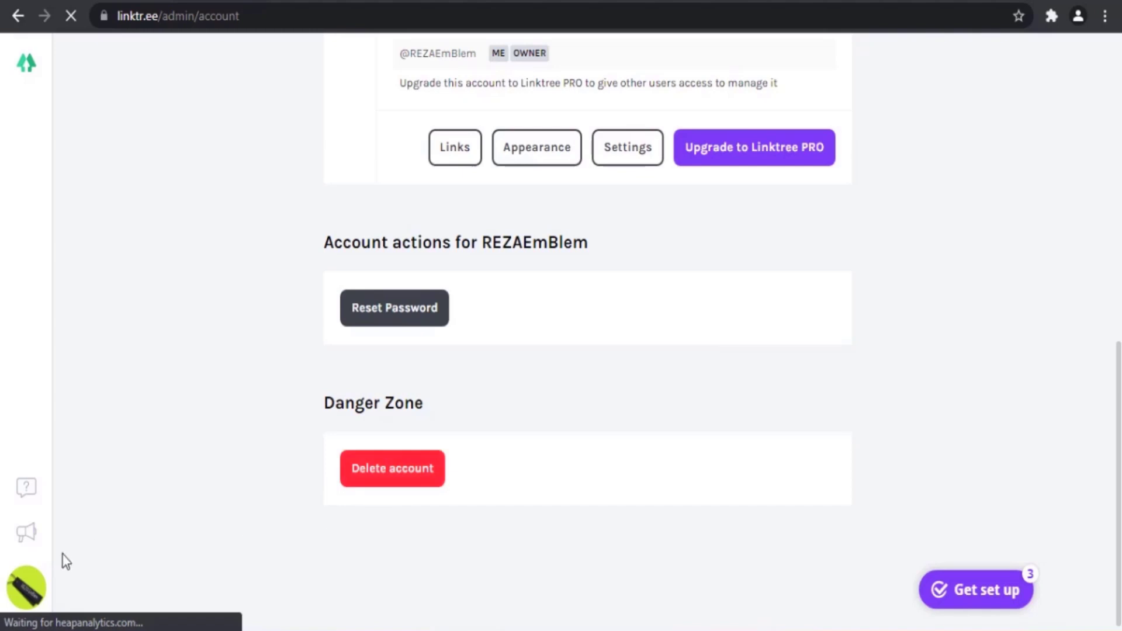
left_click(26, 586)
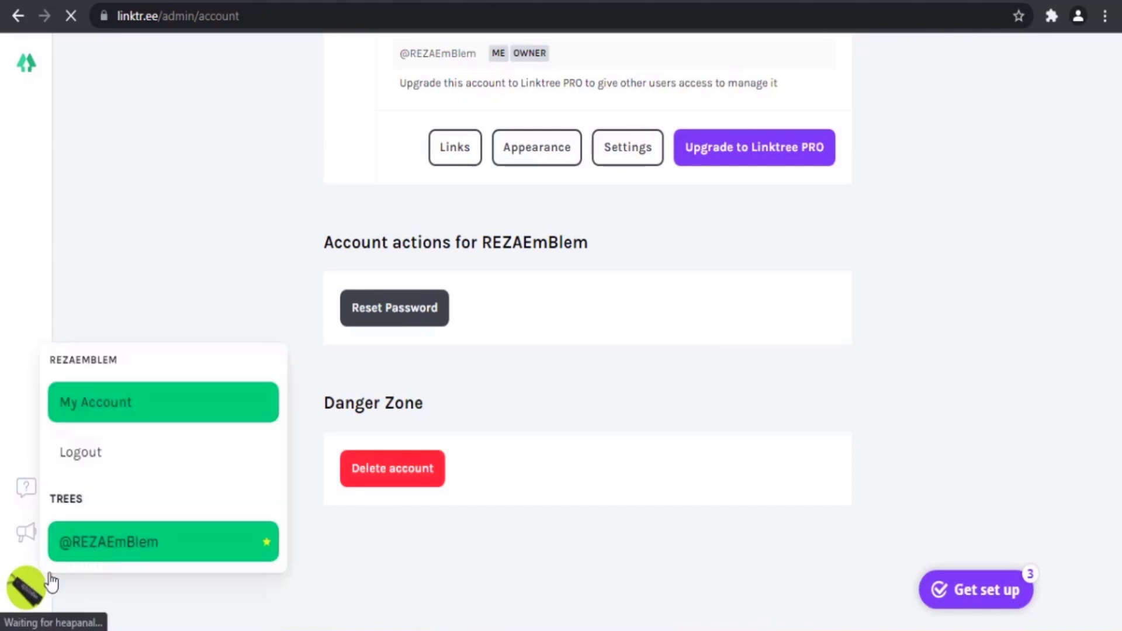
left_click(121, 552)
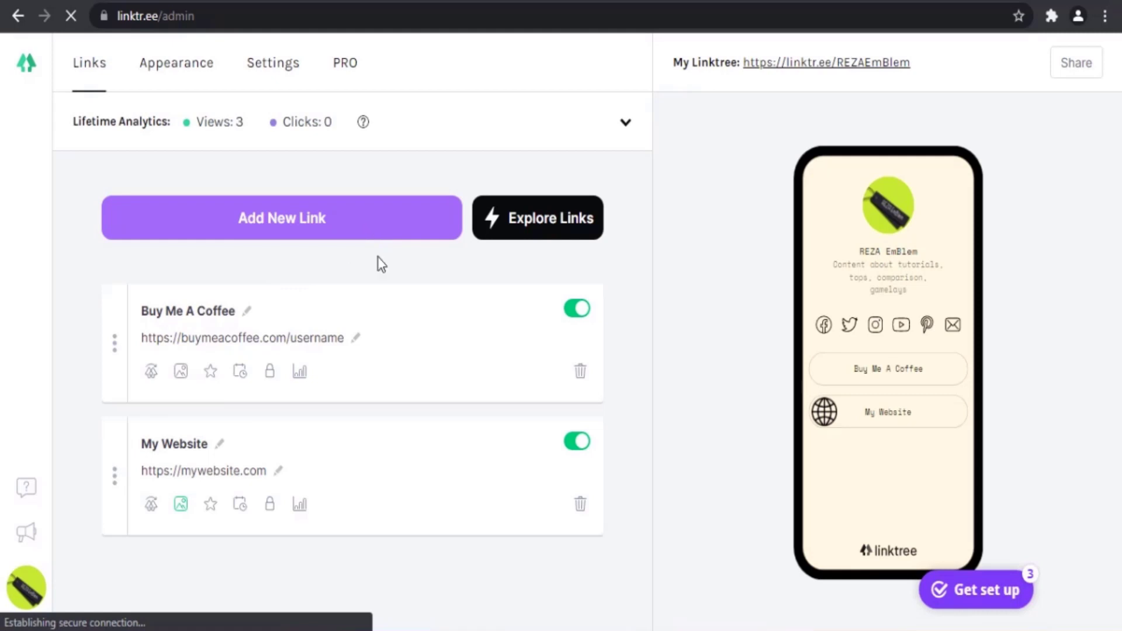
- Add a header to the links list titled 'Support'
left_click(543, 220)
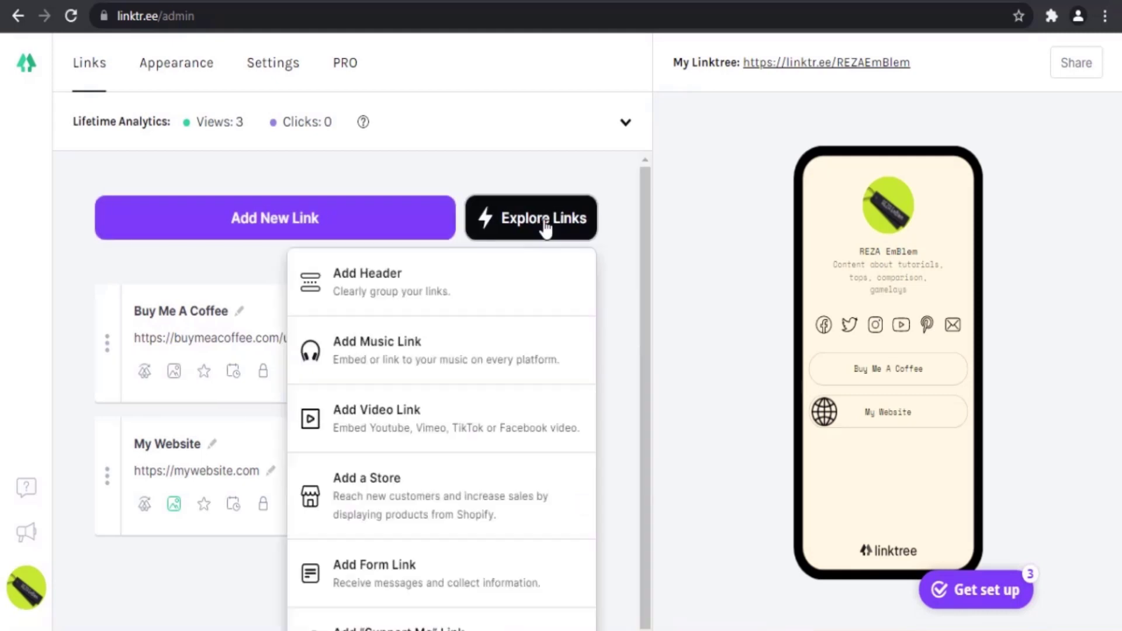
scroll(532, 494, "down", 1)
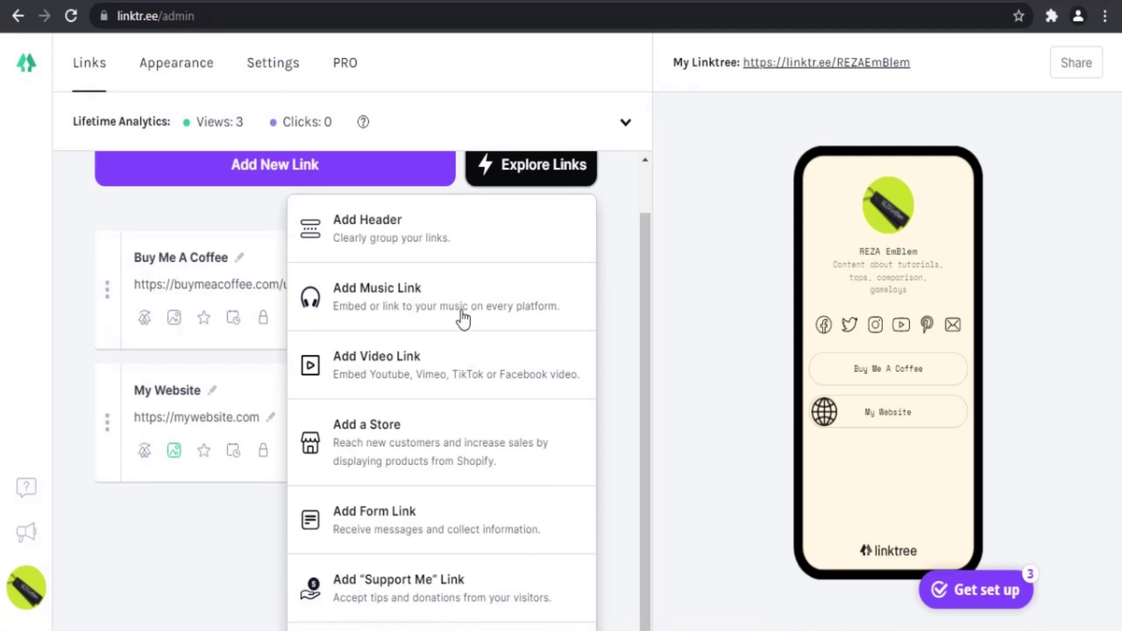
scroll(461, 315, "up", 1)
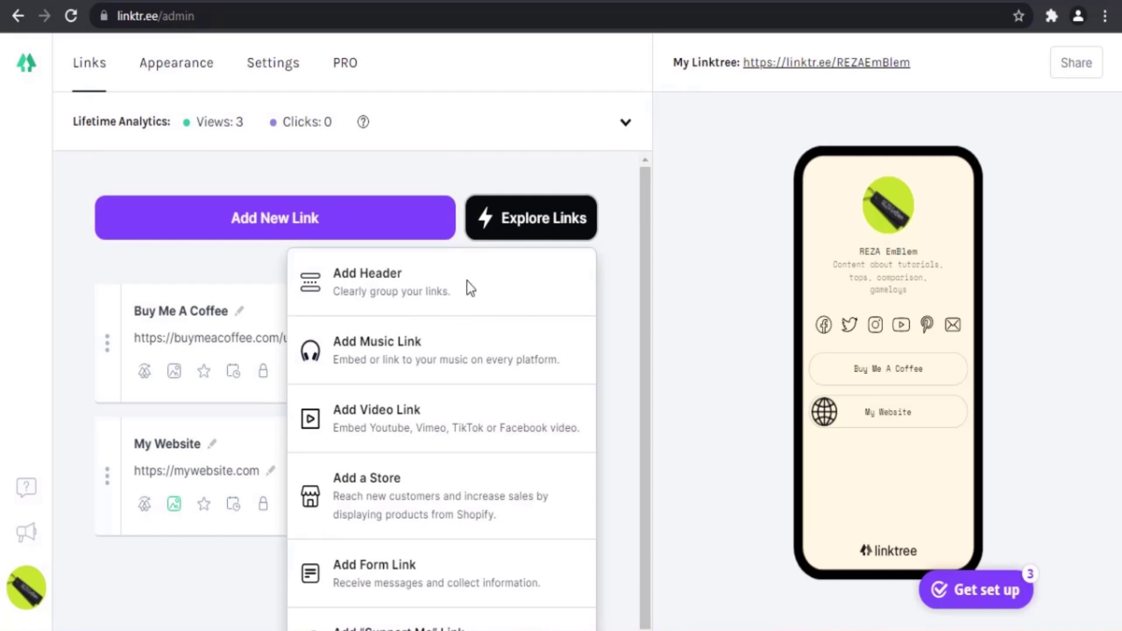
left_click(420, 294)
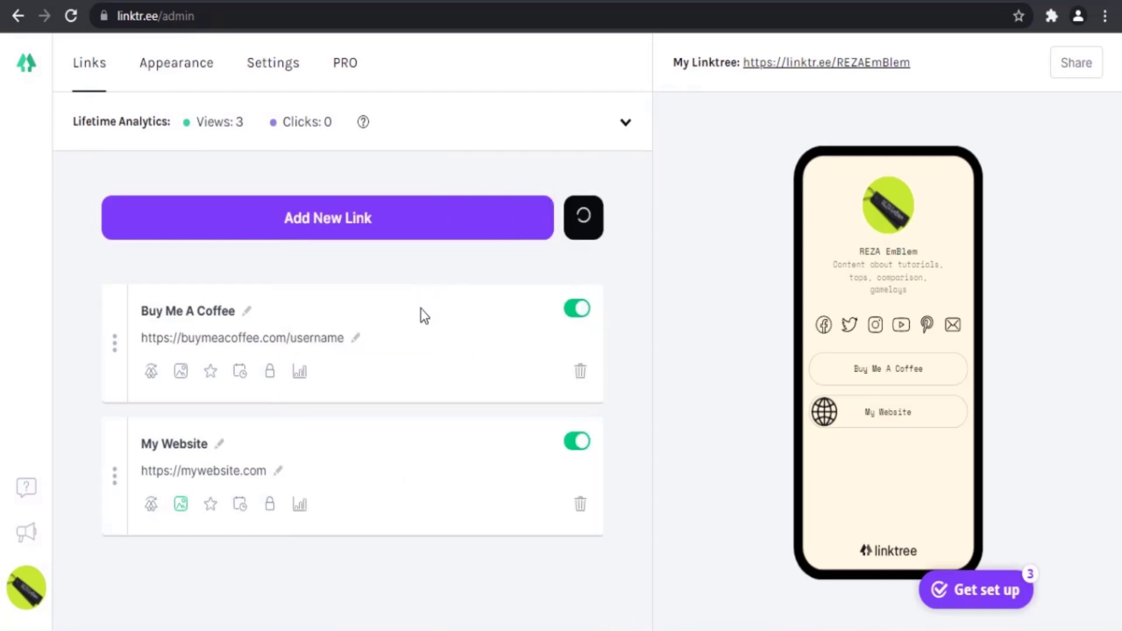
left_click(321, 344)
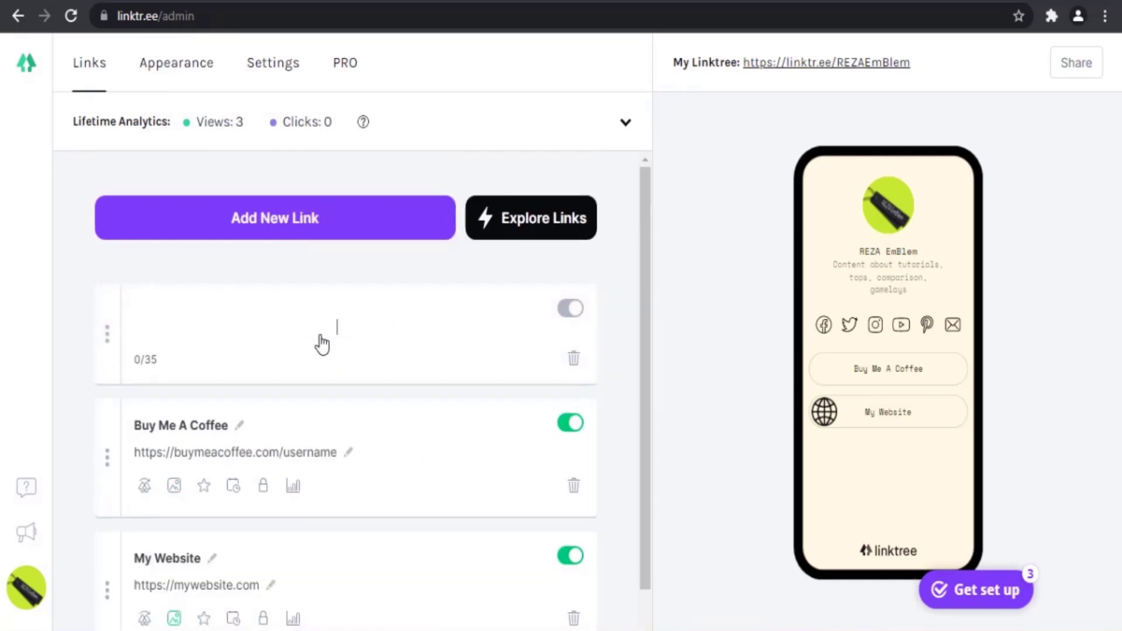
type("s")
key("BackSpace")
type("Support")
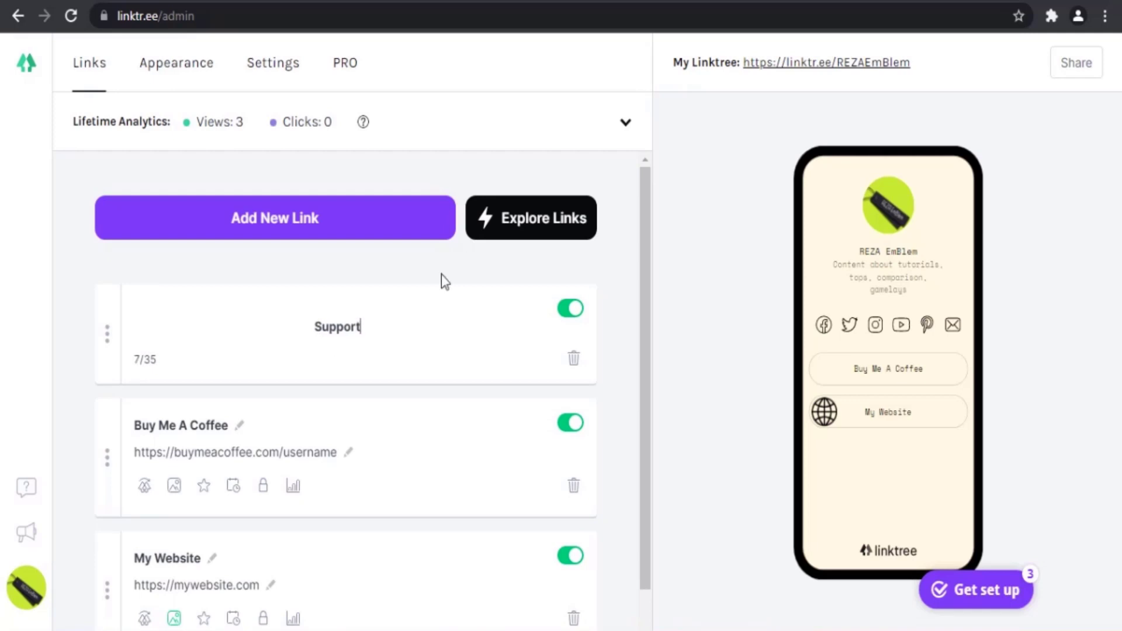
- Add a second header below Buy Me A Coffee and title it 'Website'
left_click(496, 243)
left_click(450, 282)
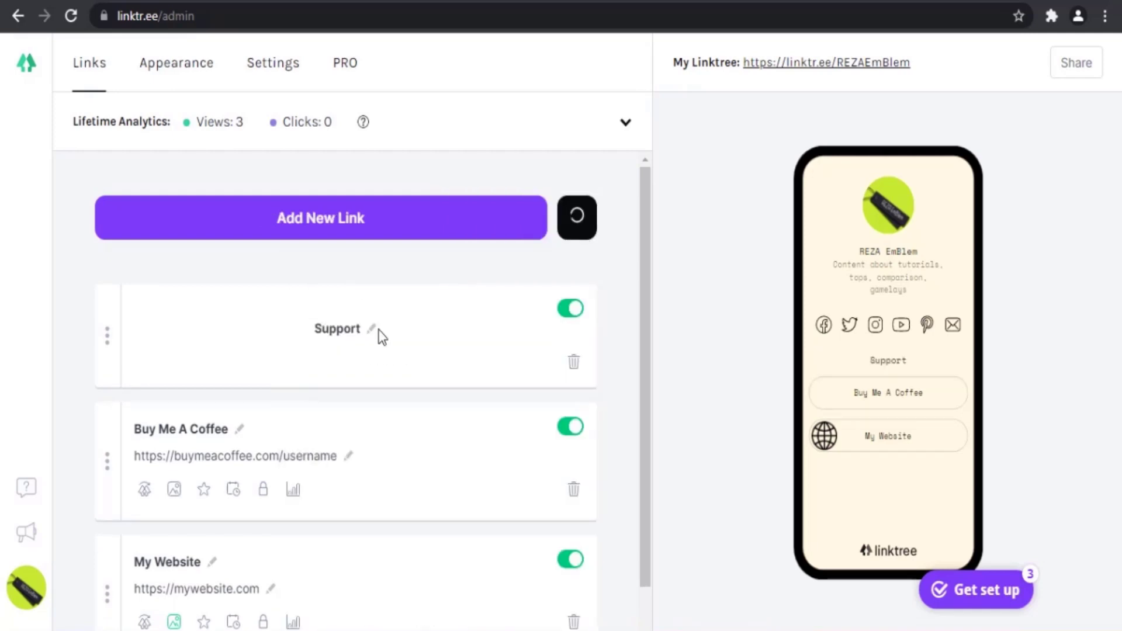
left_click_drag(103, 246, 127, 534)
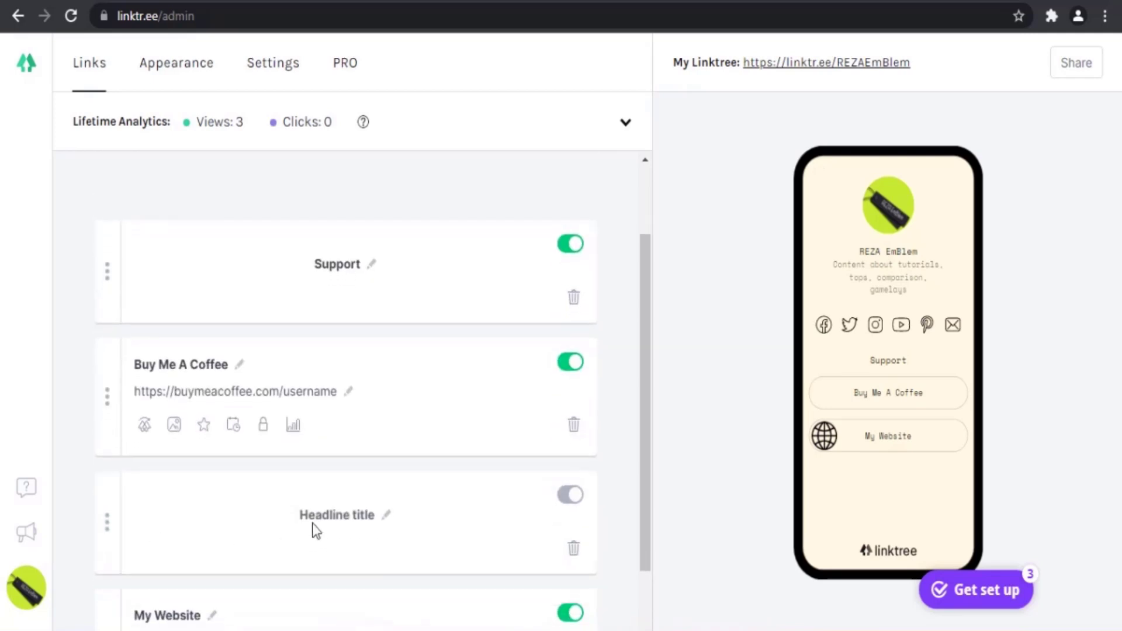
scroll(339, 520, "down", 1)
left_click(348, 486)
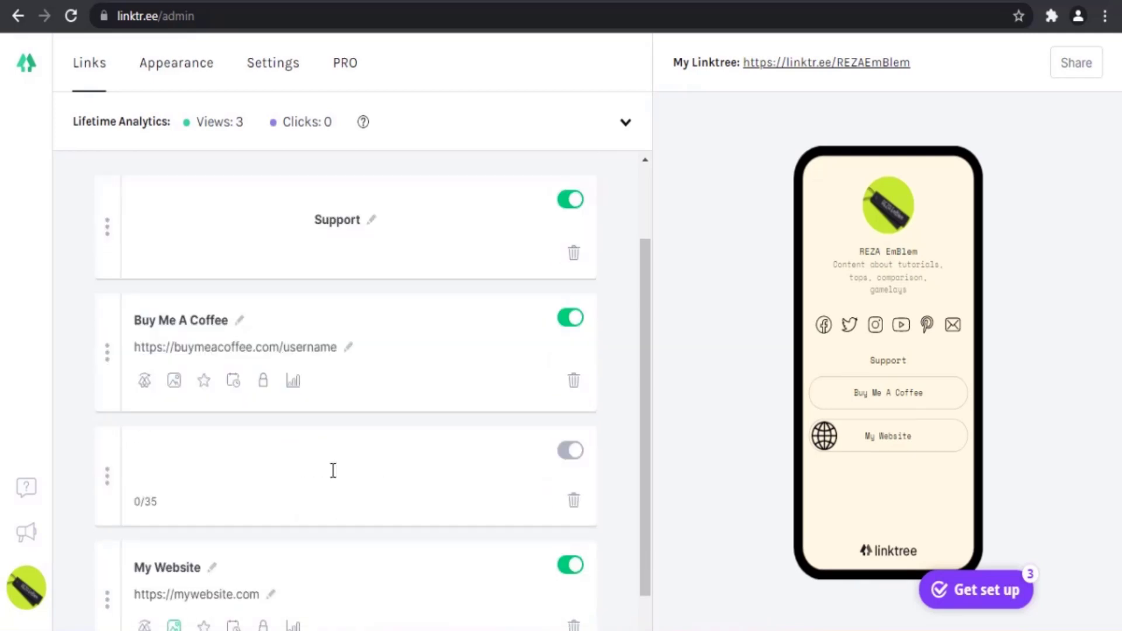
type("M")
type("ebsite")
scroll(331, 475, "down", 2)
scroll(326, 474, "up", 4)
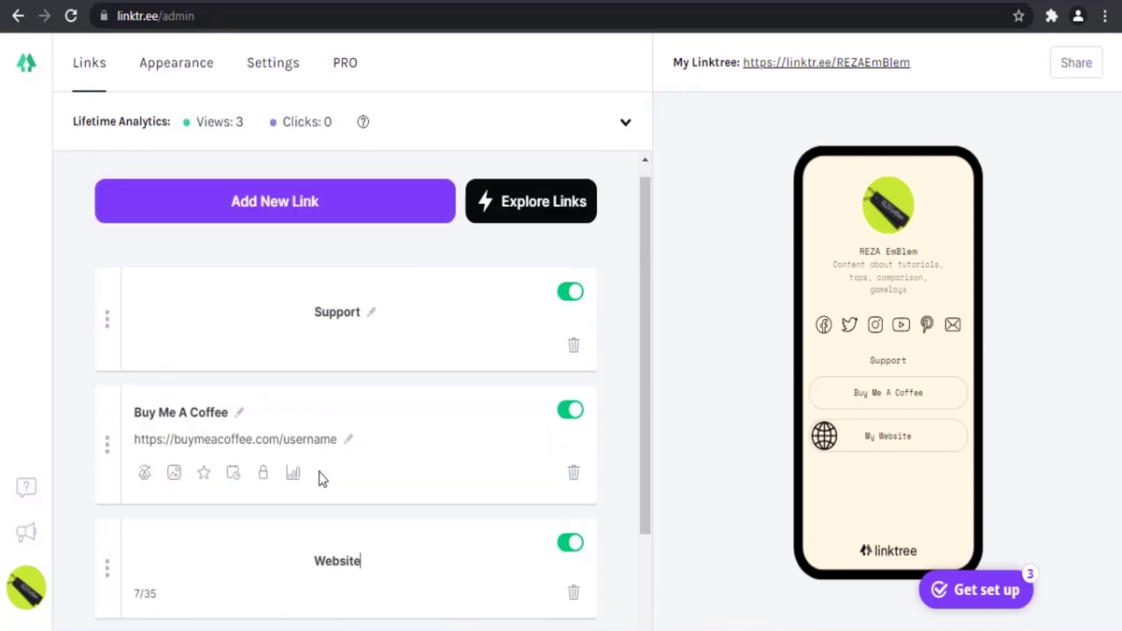
left_click(516, 221)
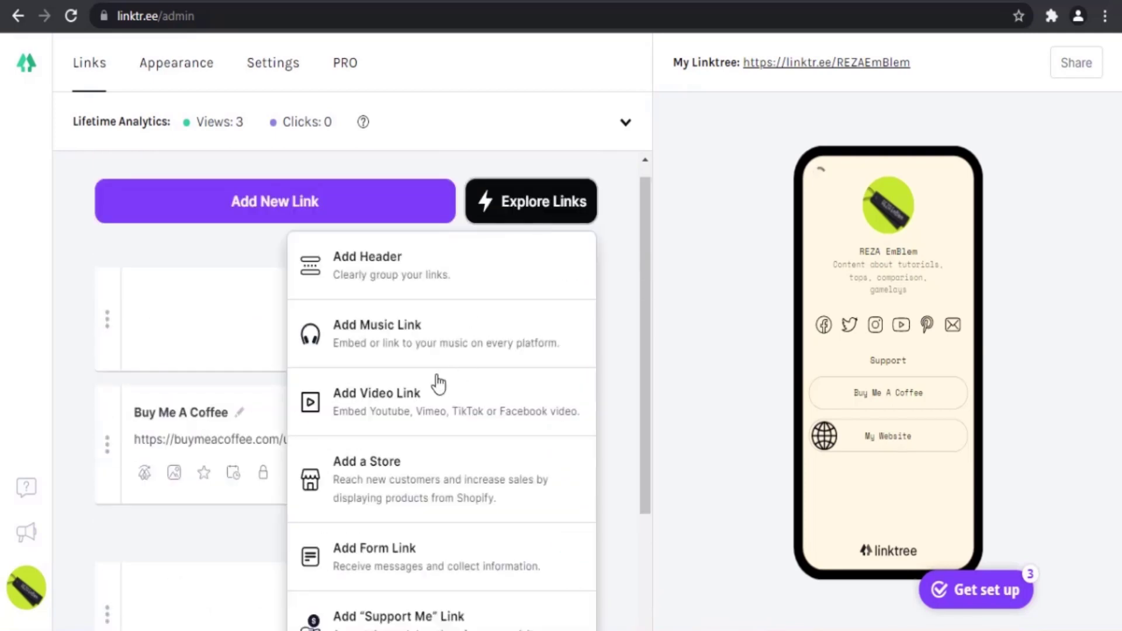
- Add a Music link card, delete it, and add an empty Video link card instead
scroll(436, 510, "down", 2)
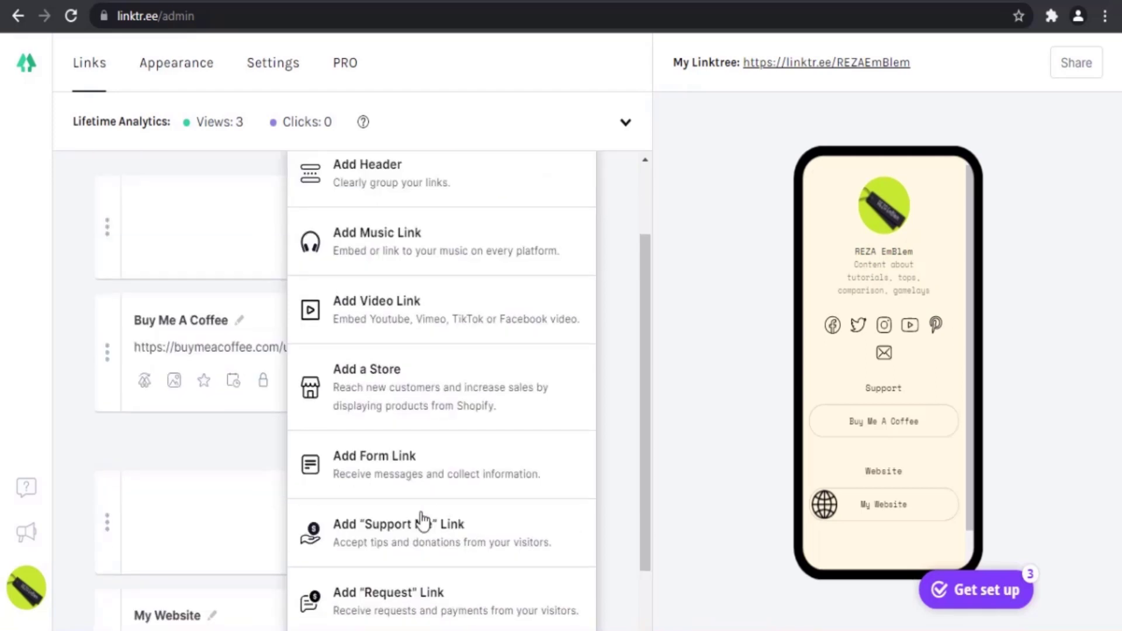
left_click(370, 246)
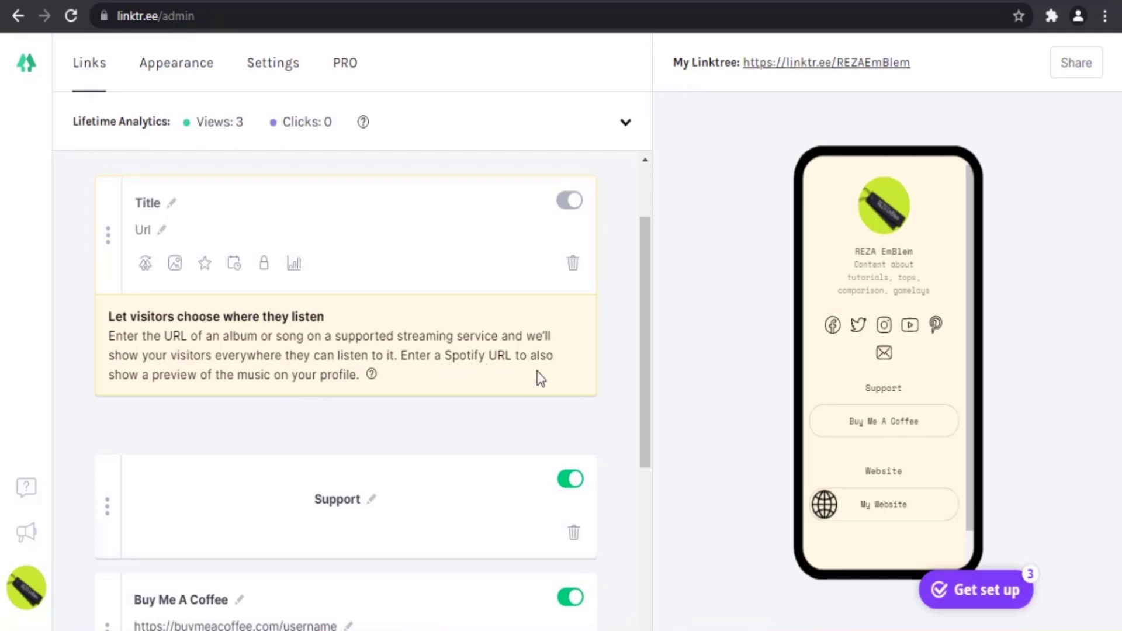
left_click(573, 264)
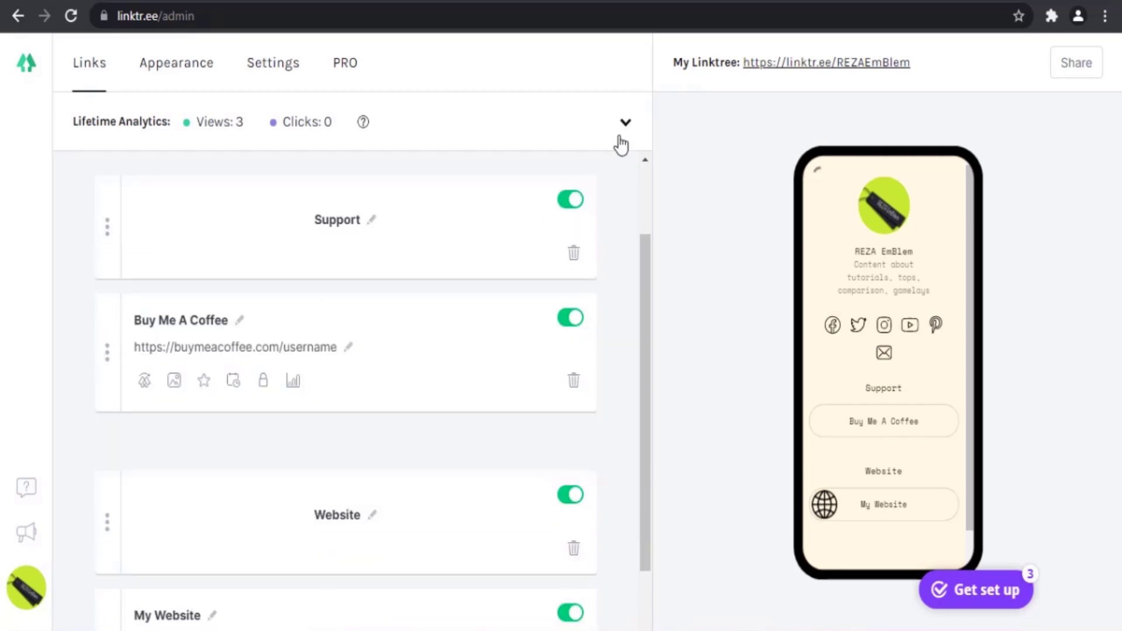
scroll(454, 266, "up", 2)
left_click(501, 228)
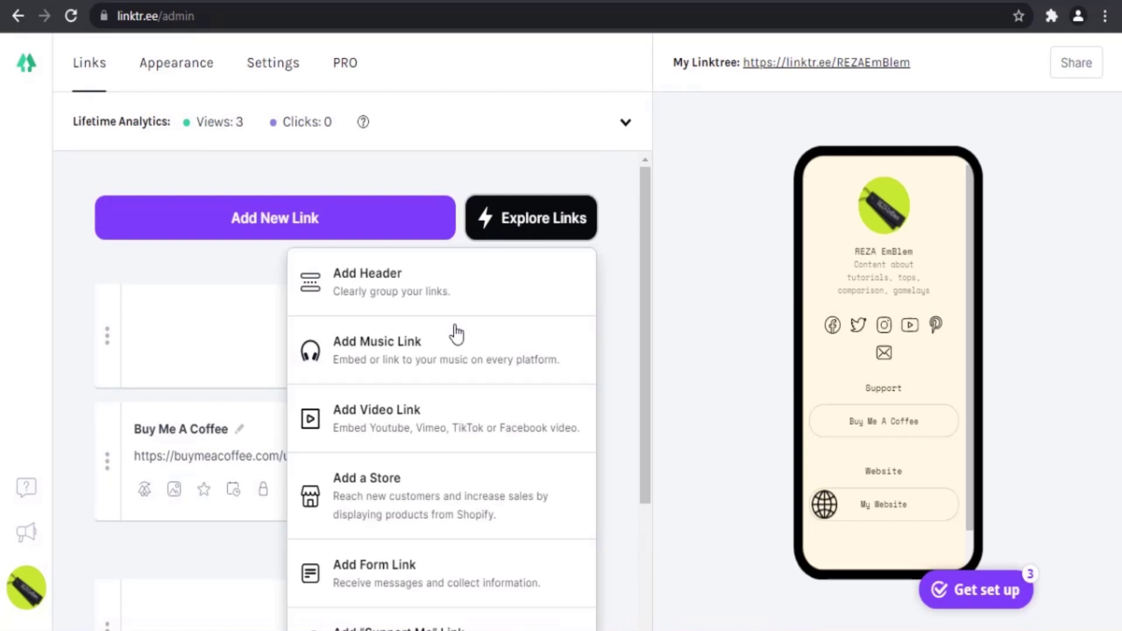
left_click(438, 429)
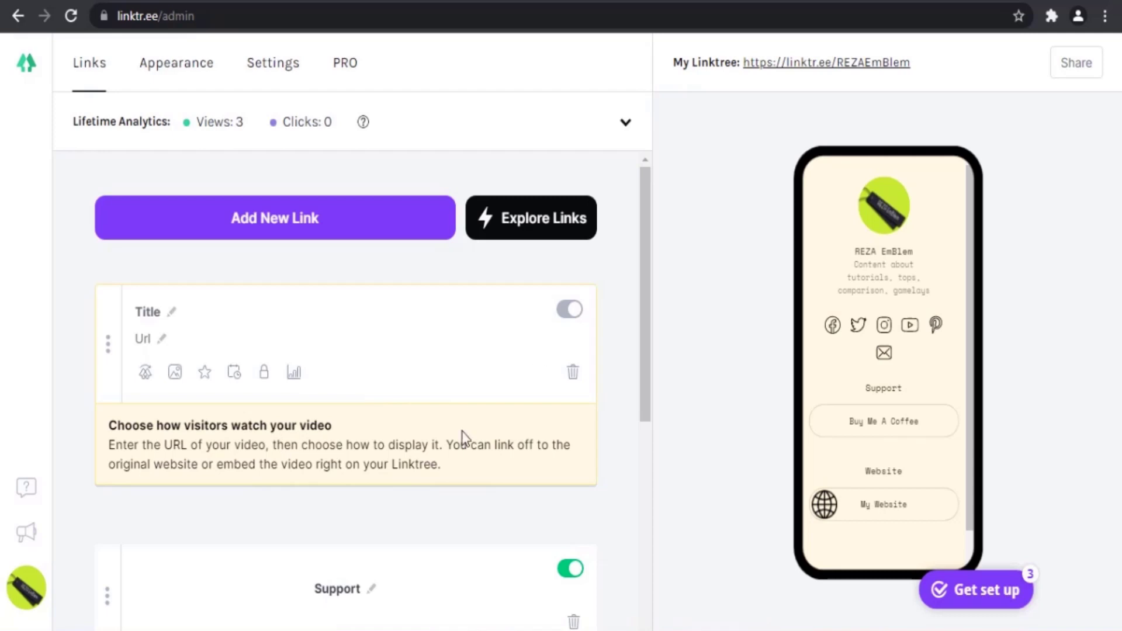
left_click(154, 340)
right_click(150, 339)
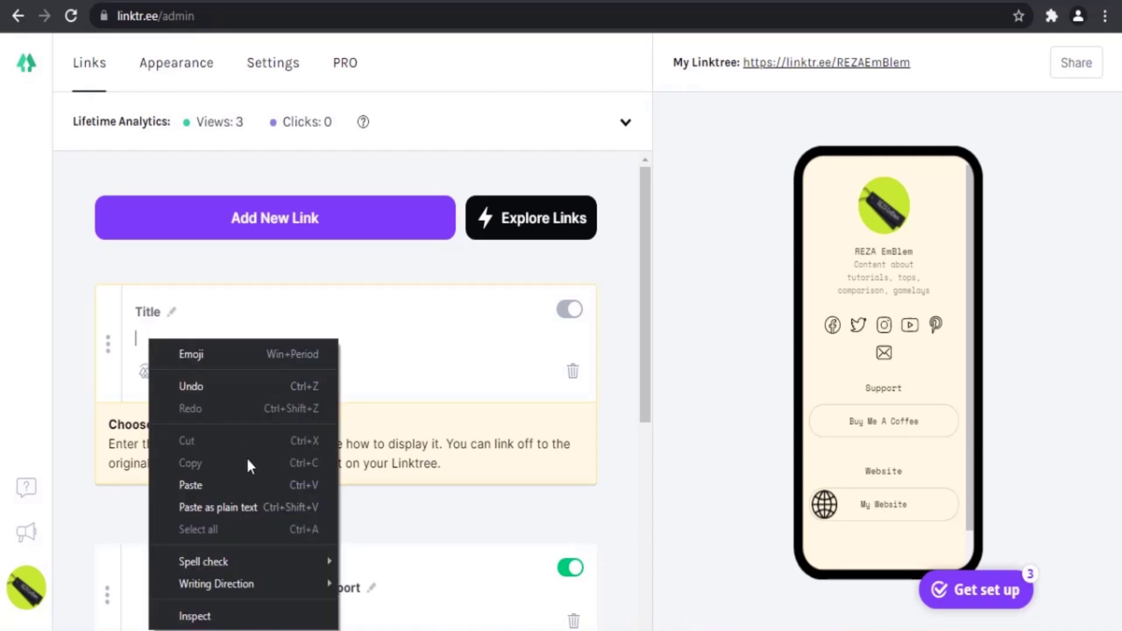
left_click(252, 480)
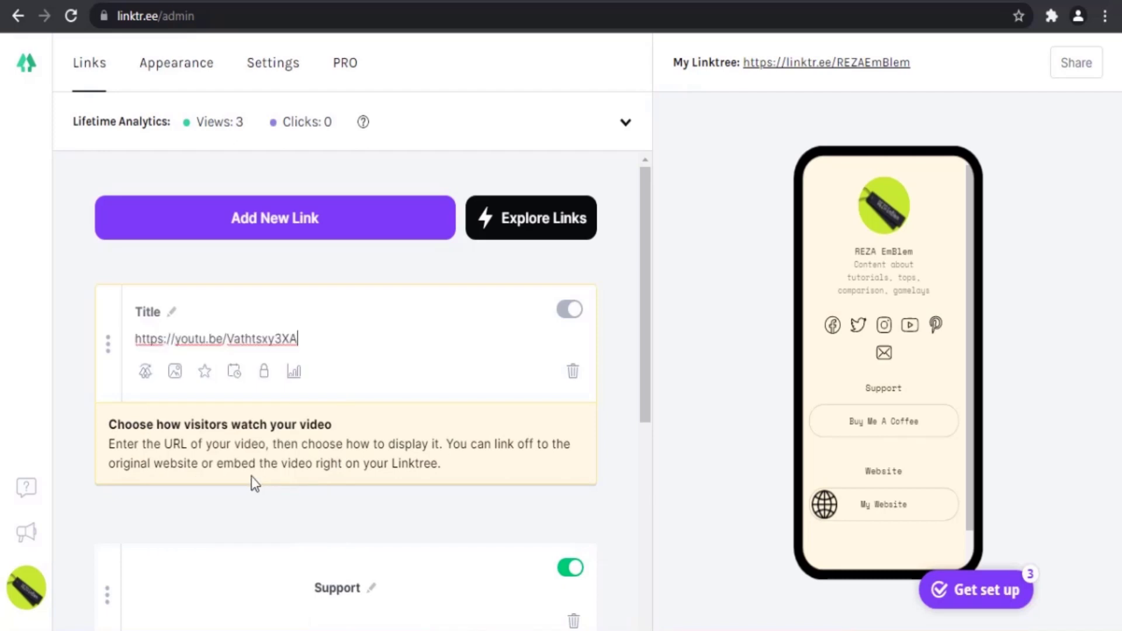
left_click(573, 314)
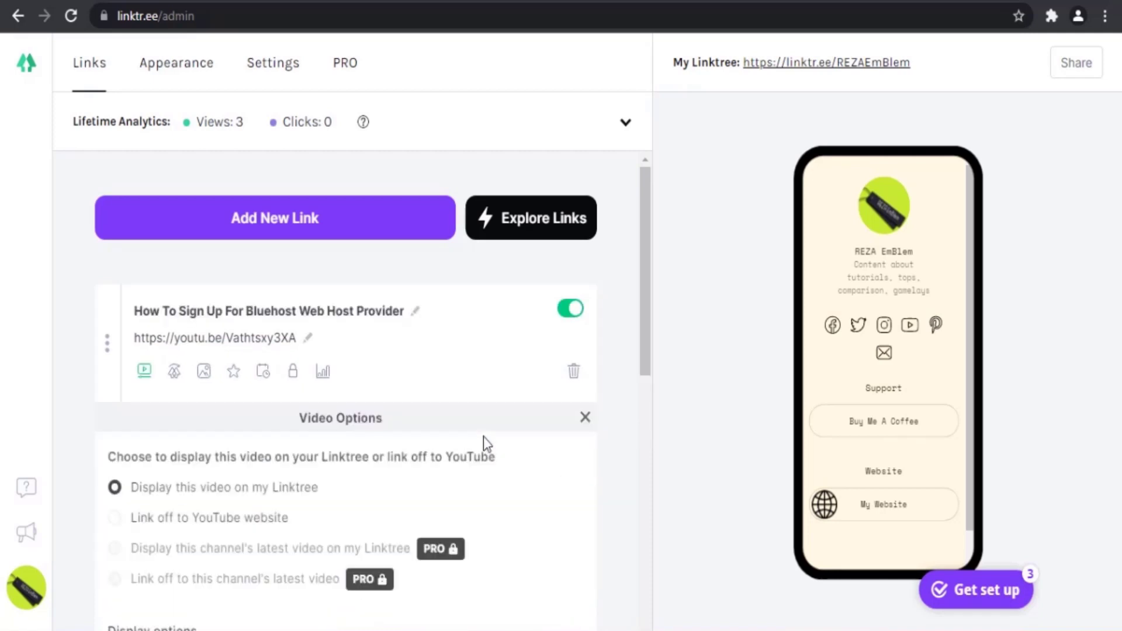
- Expand the embedded Bluehost sign-up video on the live profile
scroll(476, 424, "down", 2)
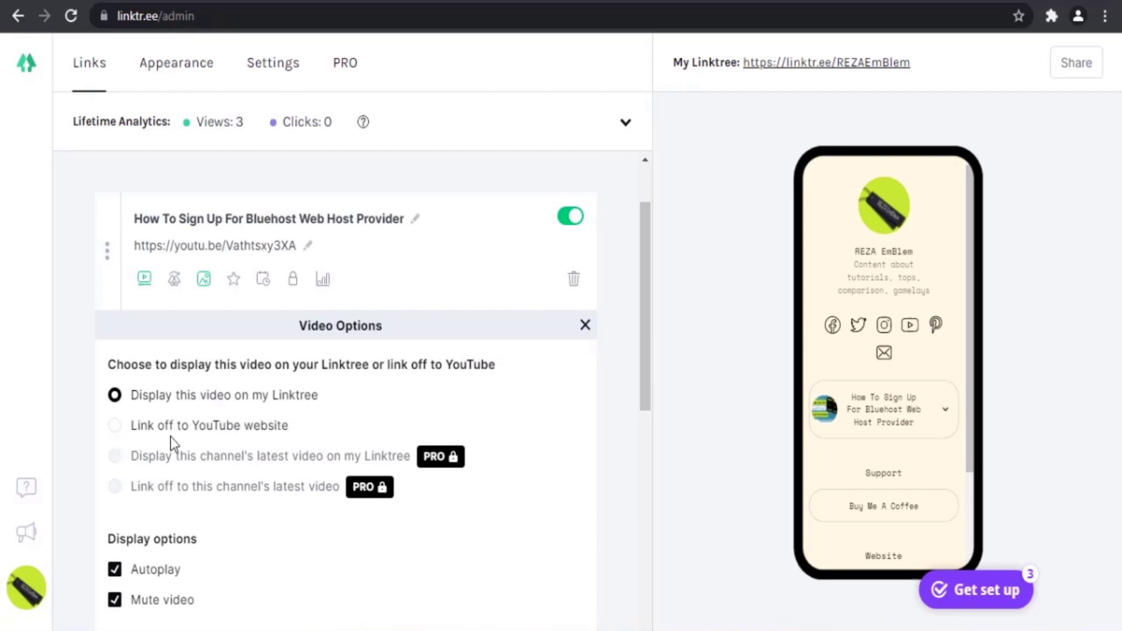
scroll(206, 435, "down", 2)
scroll(205, 433, "down", 2)
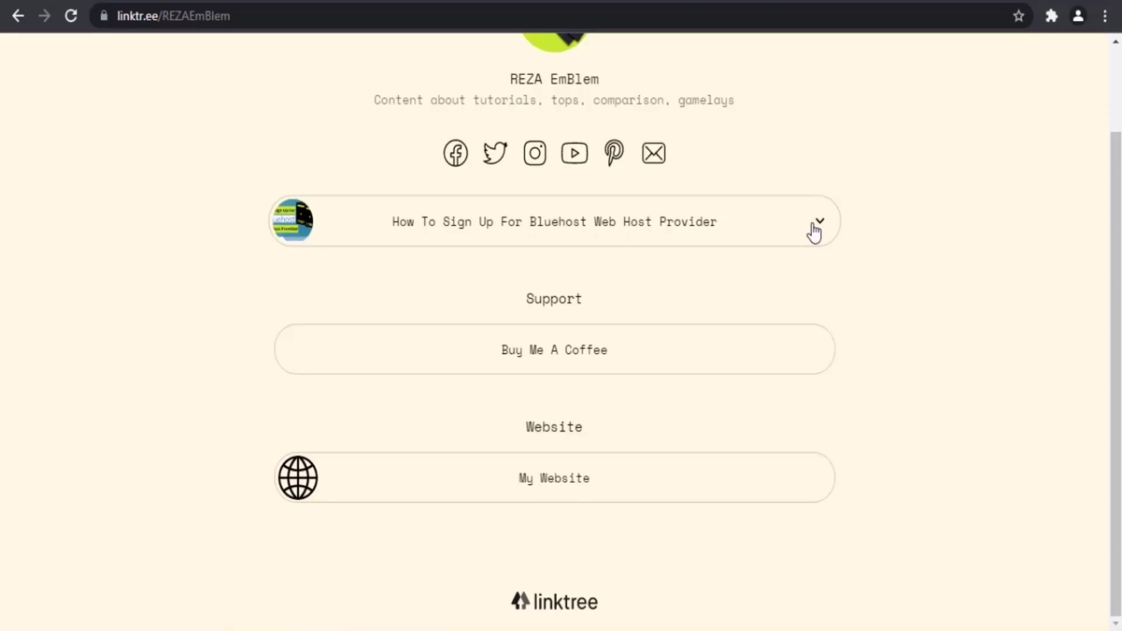
left_click(813, 226)
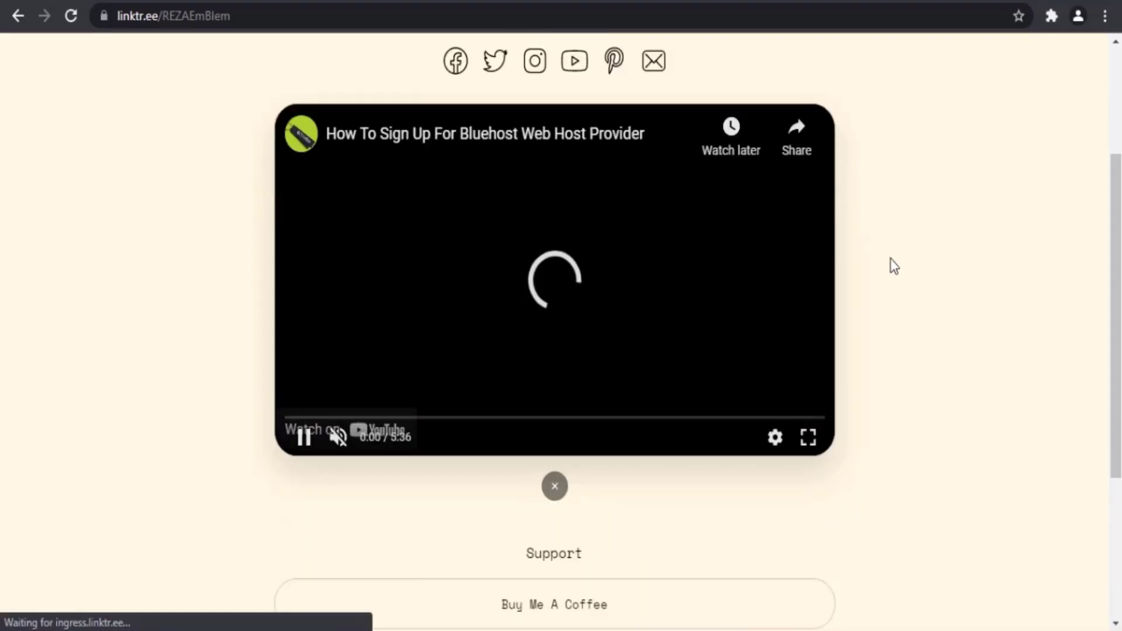
- Close the embedded video player and return to the admin Links editor's Explore Links list
left_click(554, 484)
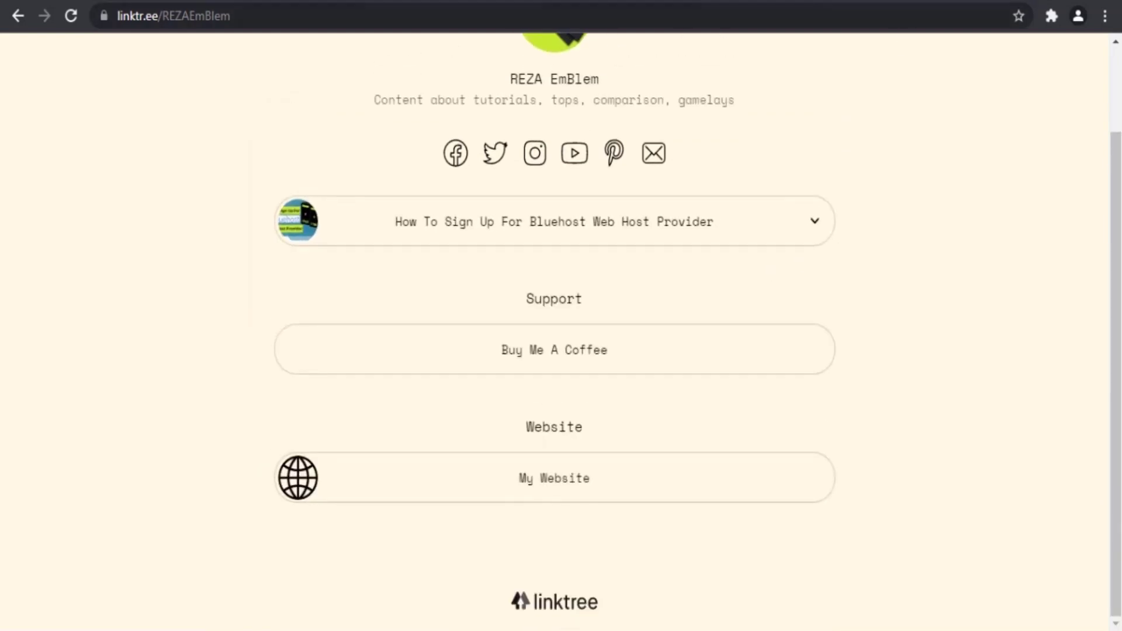
key("ctrl+shift+Tab")
scroll(443, 405, "down", 3)
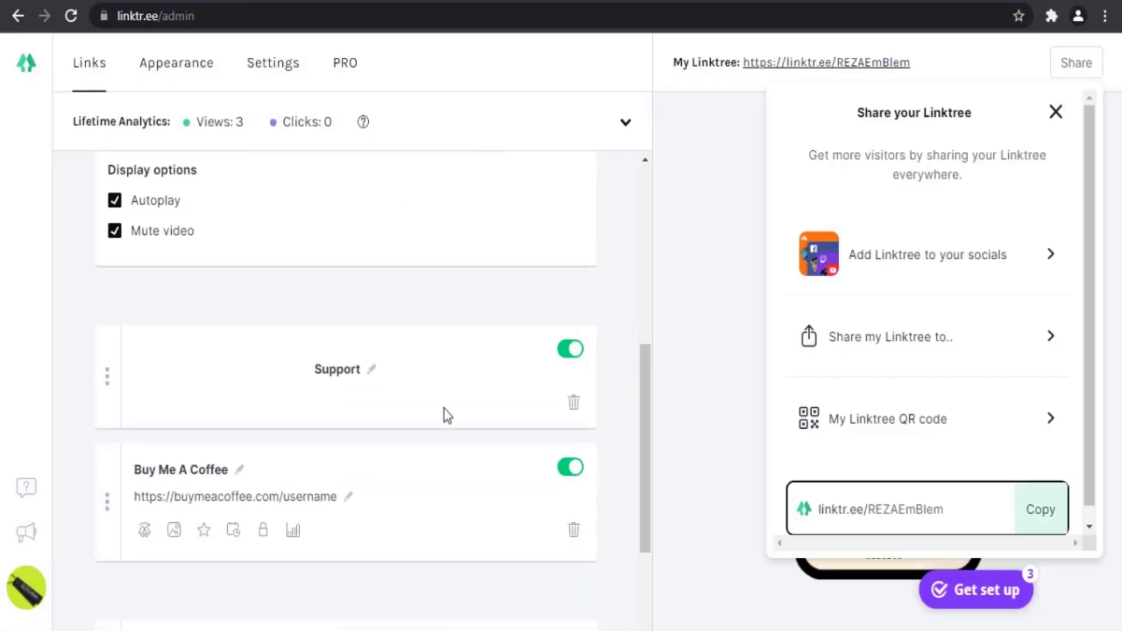
scroll(446, 407, "up", 8)
left_click(537, 220)
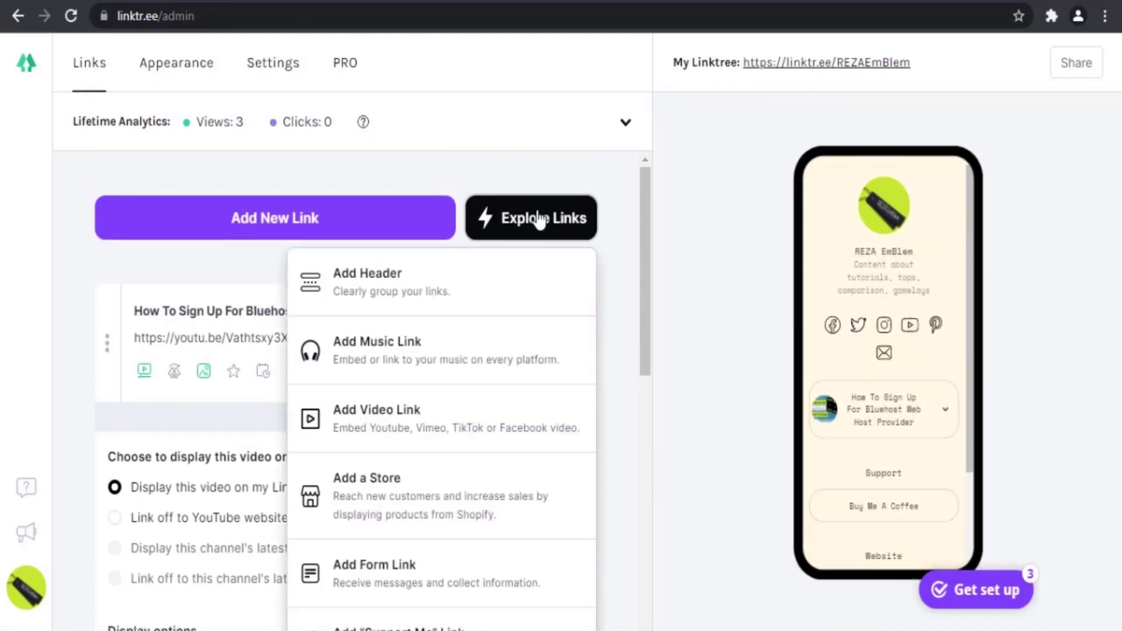
- Add a blank store card at the top of the links and begin adding a store provider
left_click(435, 508)
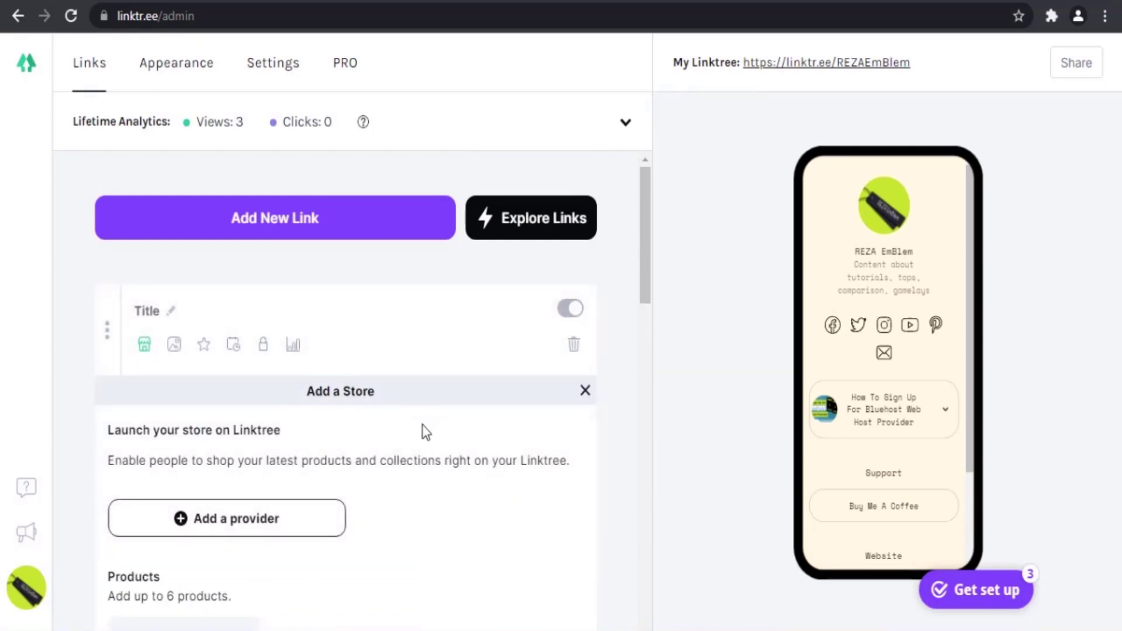
scroll(124, 381, "down", 2)
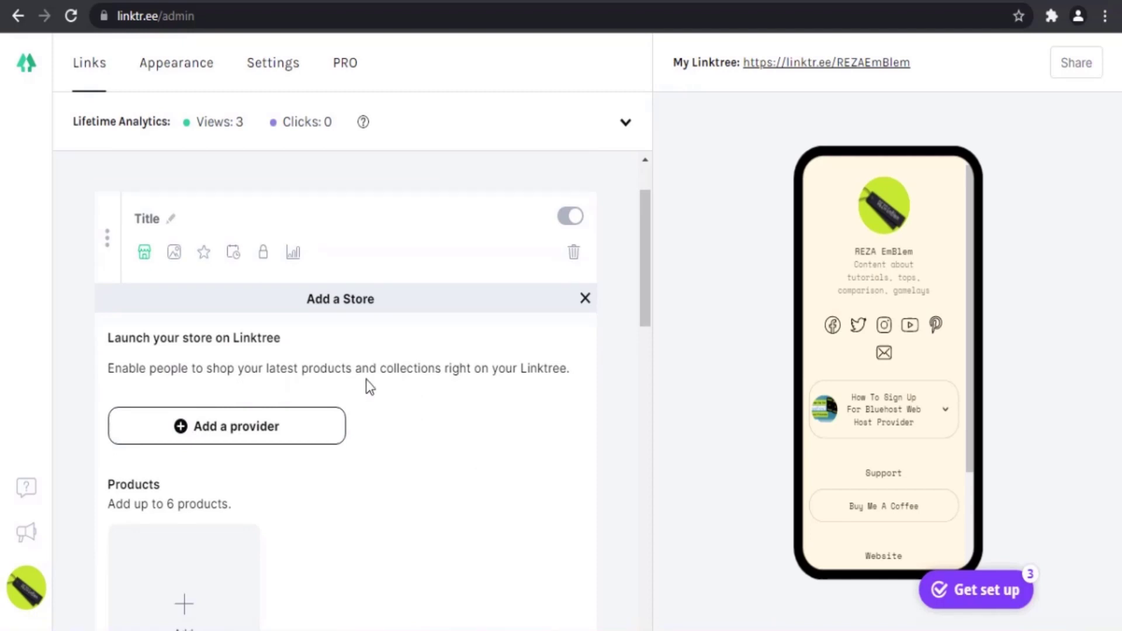
scroll(409, 391, "down", 2)
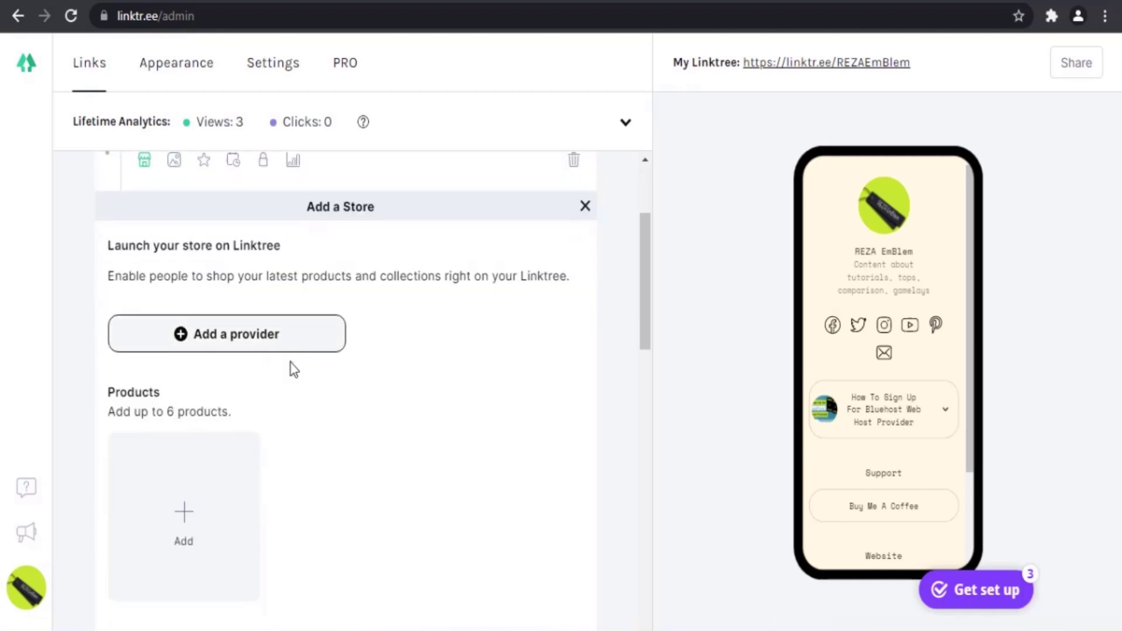
scroll(275, 385, "down", 2)
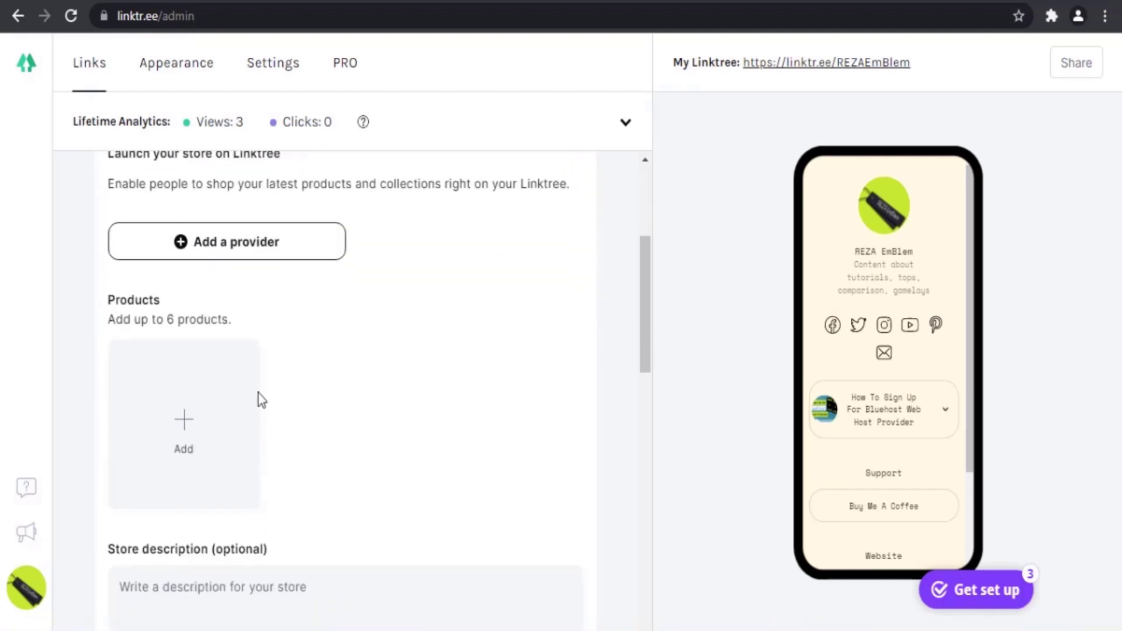
left_click(209, 246)
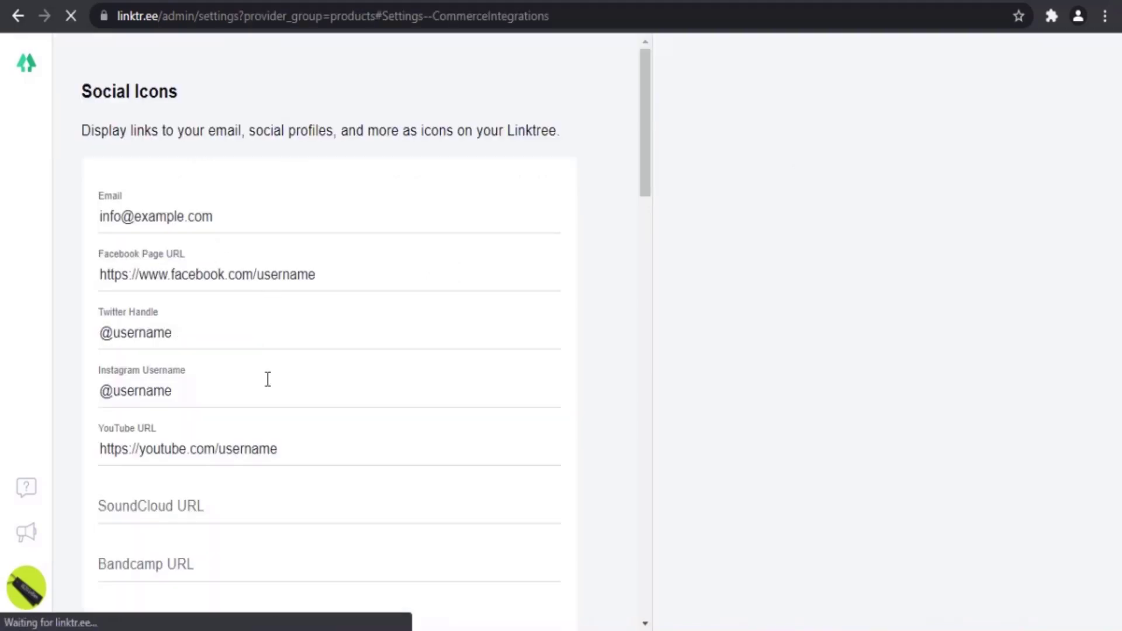
- Go back twice from commerce settings to linktr.ee/admin and show Explore Links
scroll(263, 452, "down", 4)
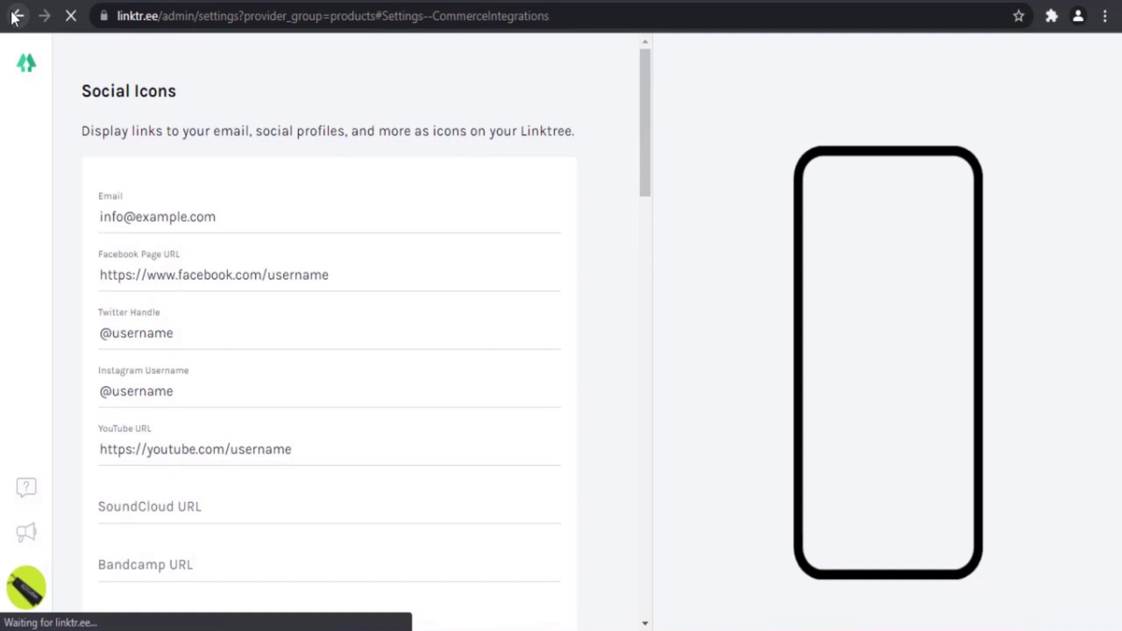
left_click(16, 17)
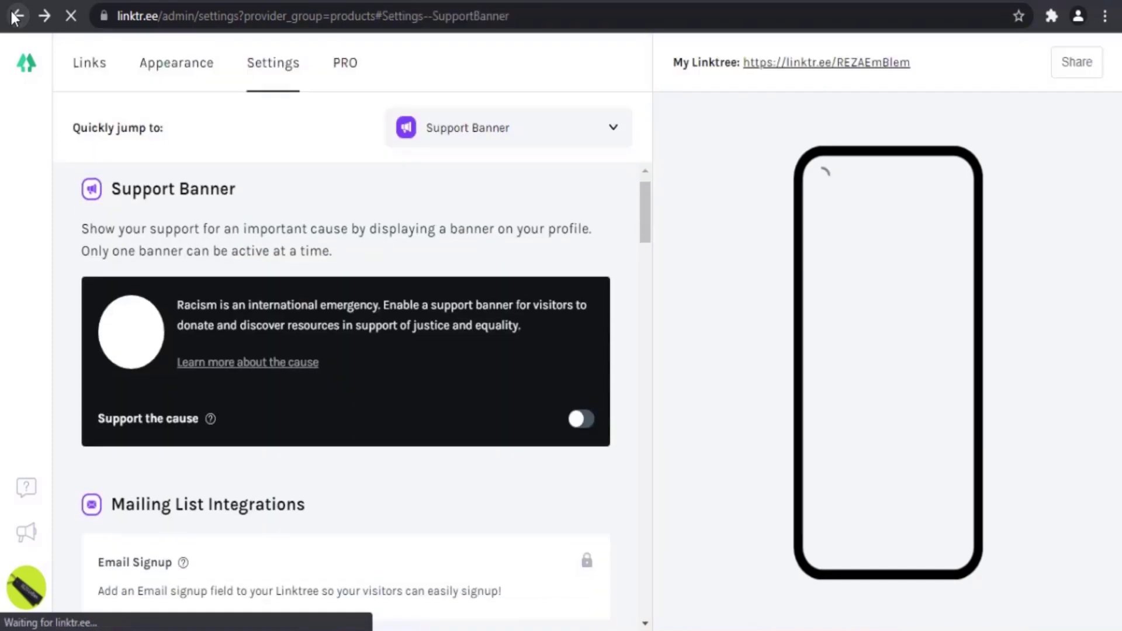
left_click(16, 17)
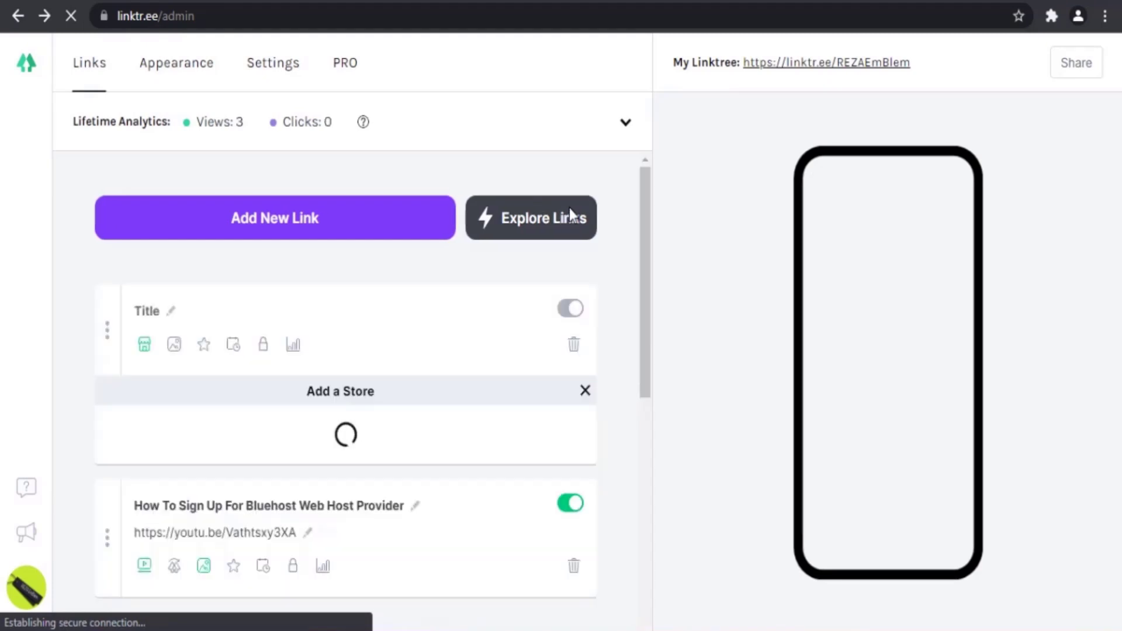
left_click(544, 234)
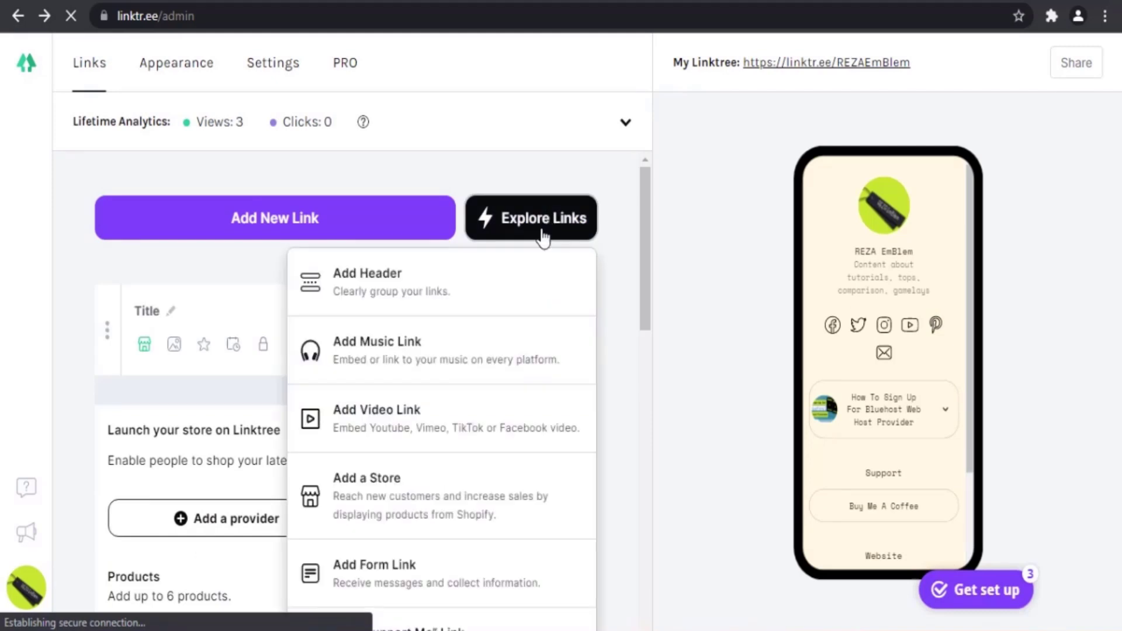
- Close the store setup panel and add a Form link card to the profile
left_click(207, 256)
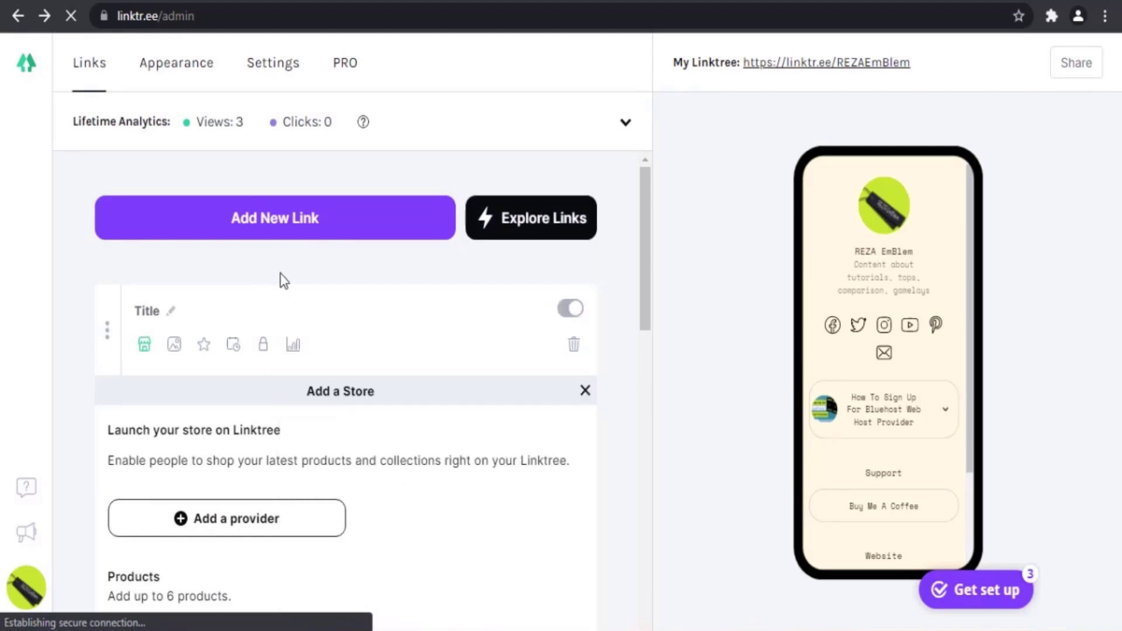
left_click(585, 390)
left_click(531, 229)
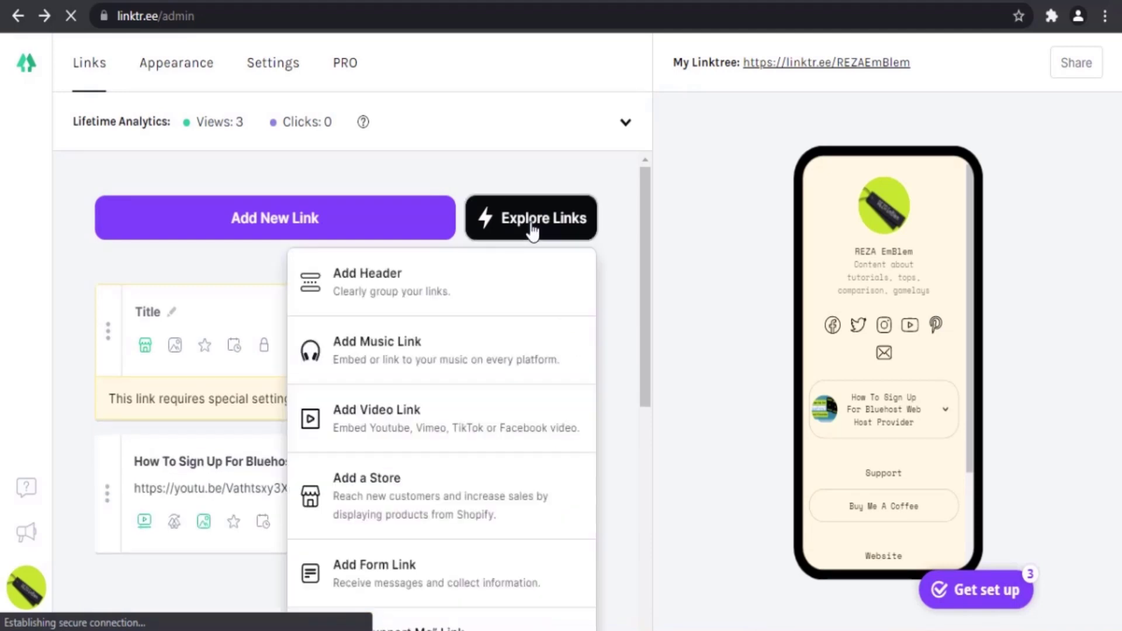
scroll(471, 403, "down", 3)
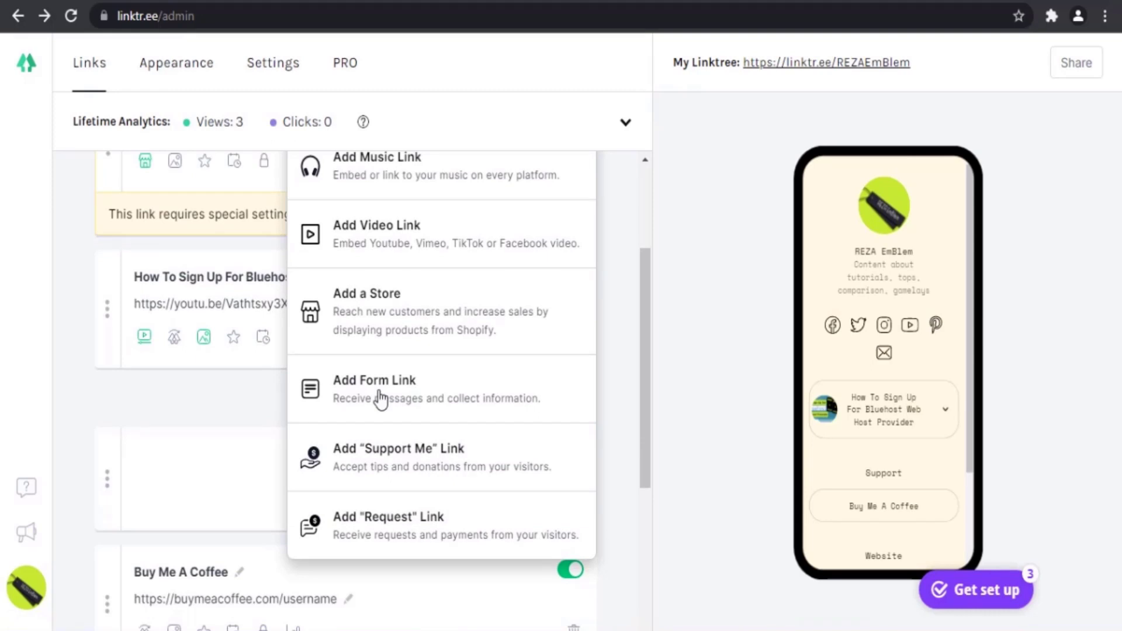
left_click(381, 400)
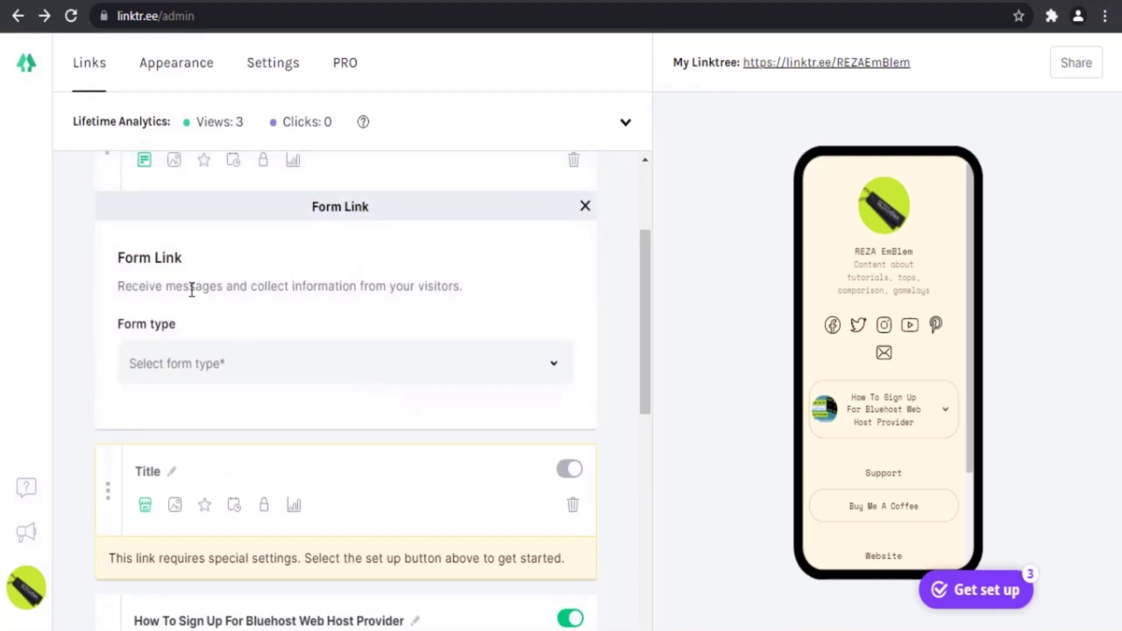
- Make it a Contact form with a required Country field and optional Mobile
left_click(526, 366)
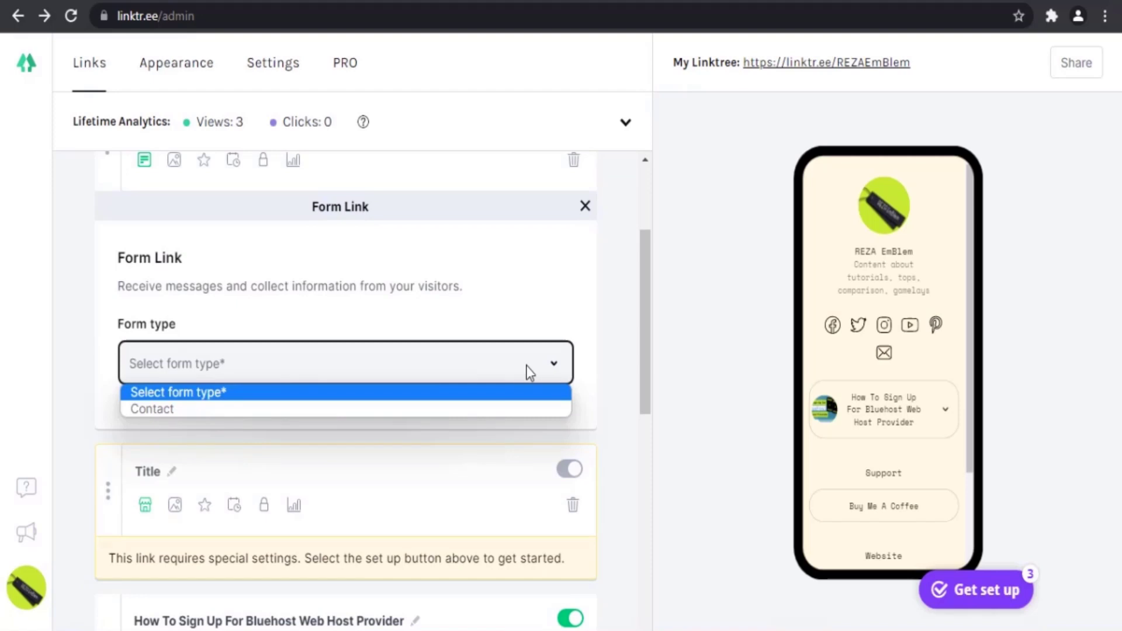
left_click(343, 416)
scroll(350, 422, "down", 3)
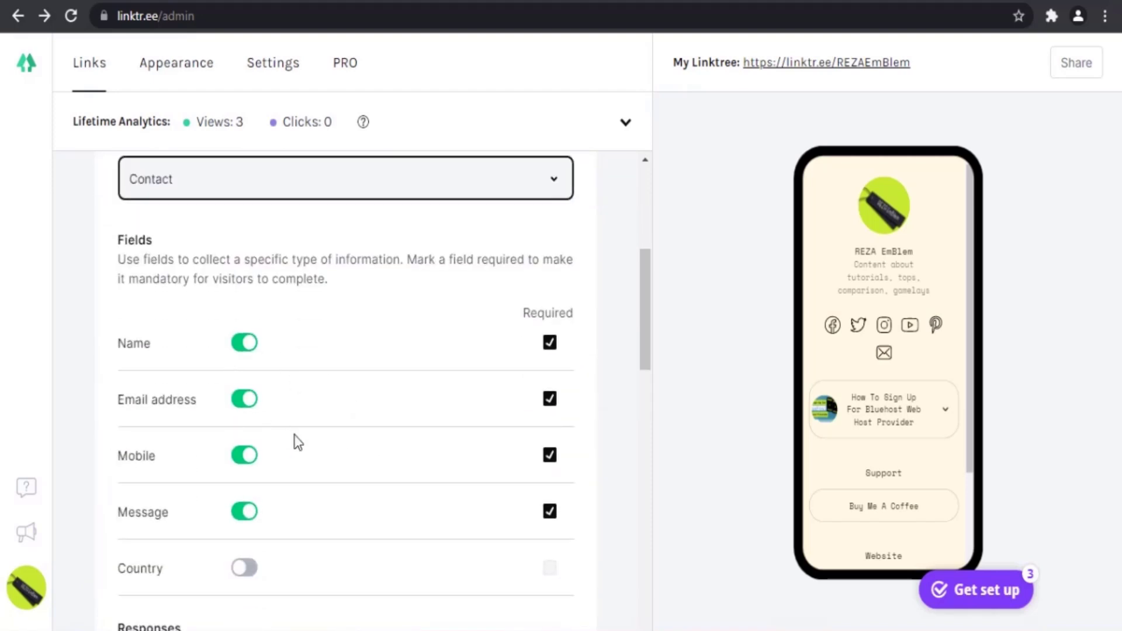
scroll(298, 442, "down", 2)
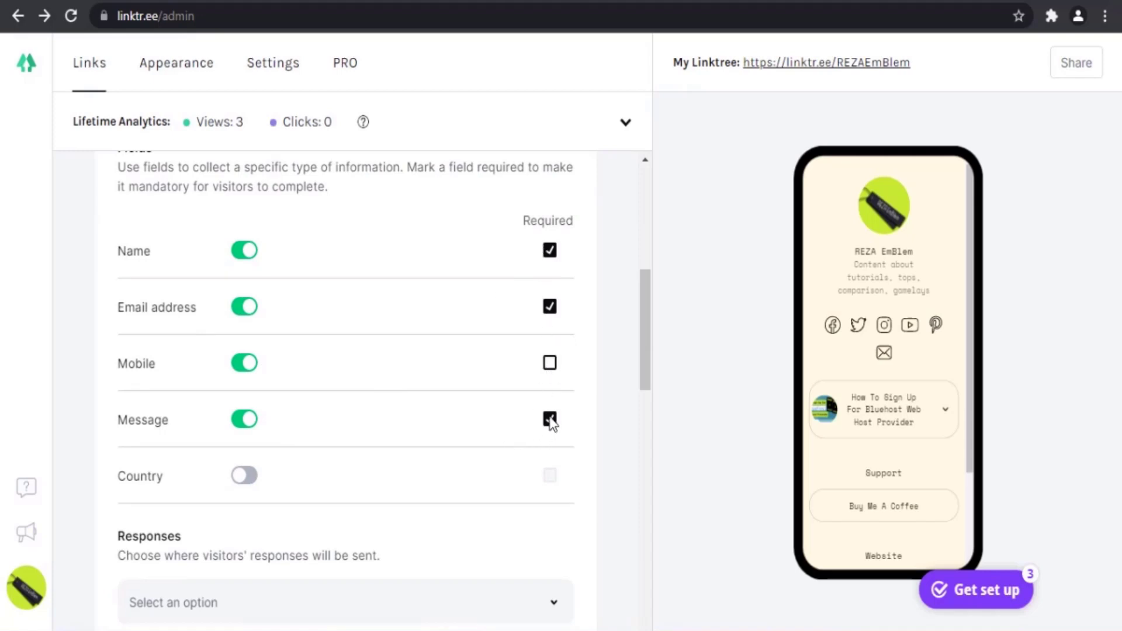
left_click(248, 480)
left_click(550, 476)
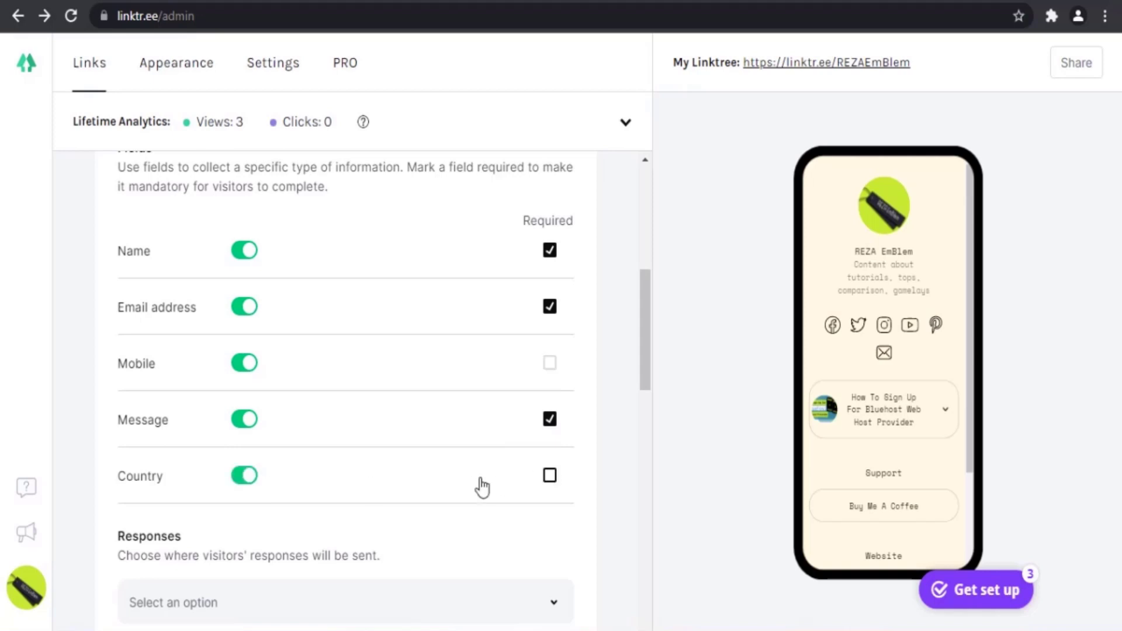
scroll(382, 493, "down", 2)
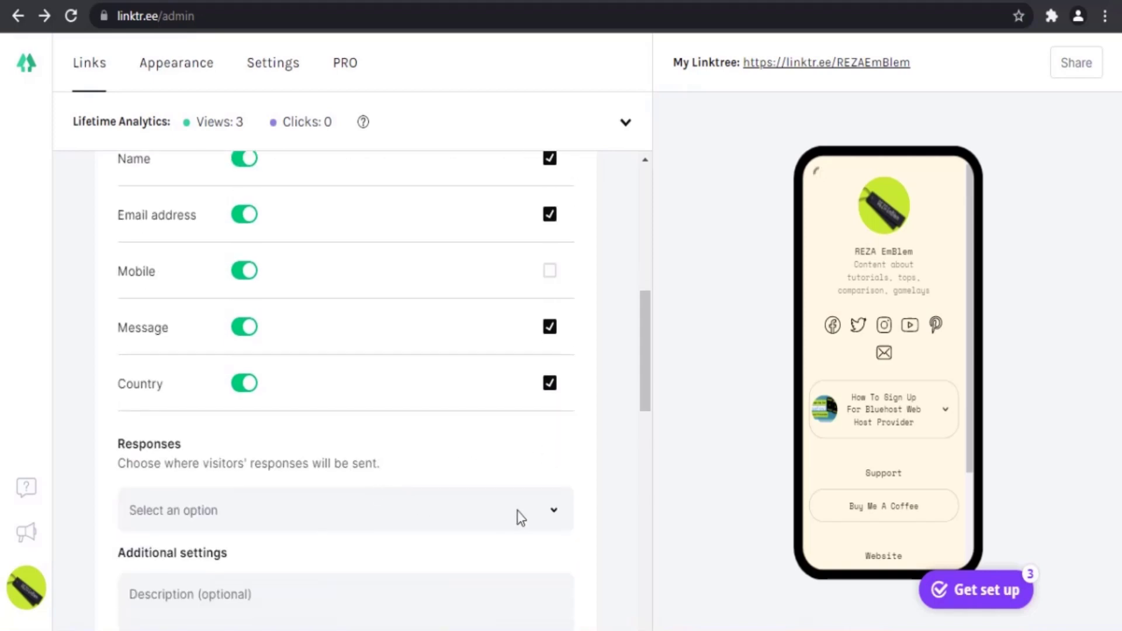
scroll(545, 475, "down", 2)
left_click(557, 419)
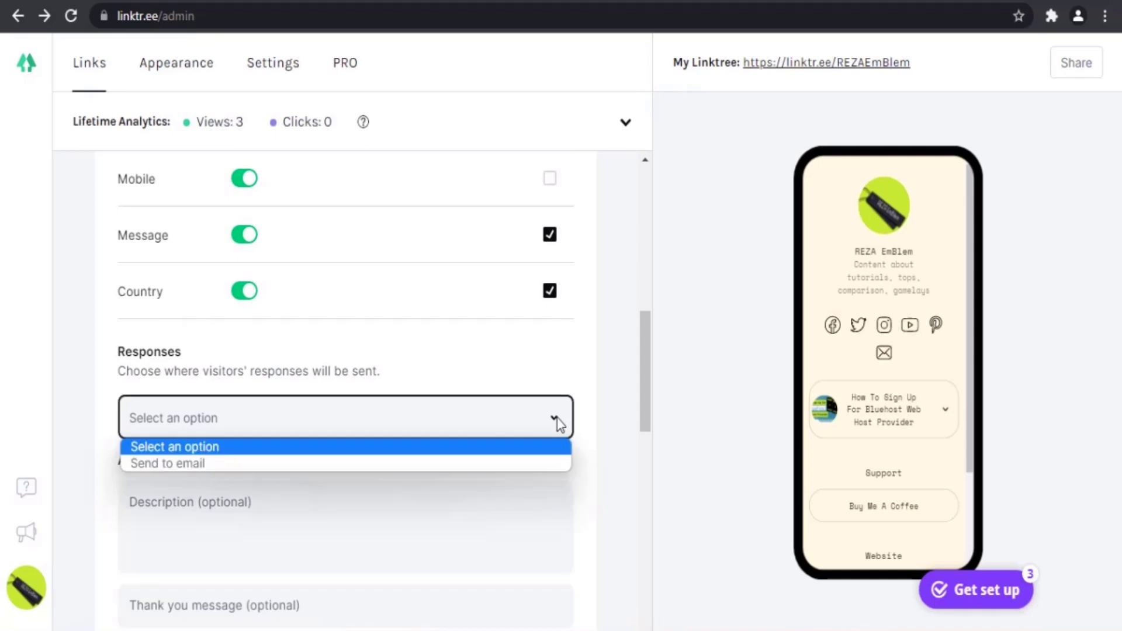
left_click(478, 464)
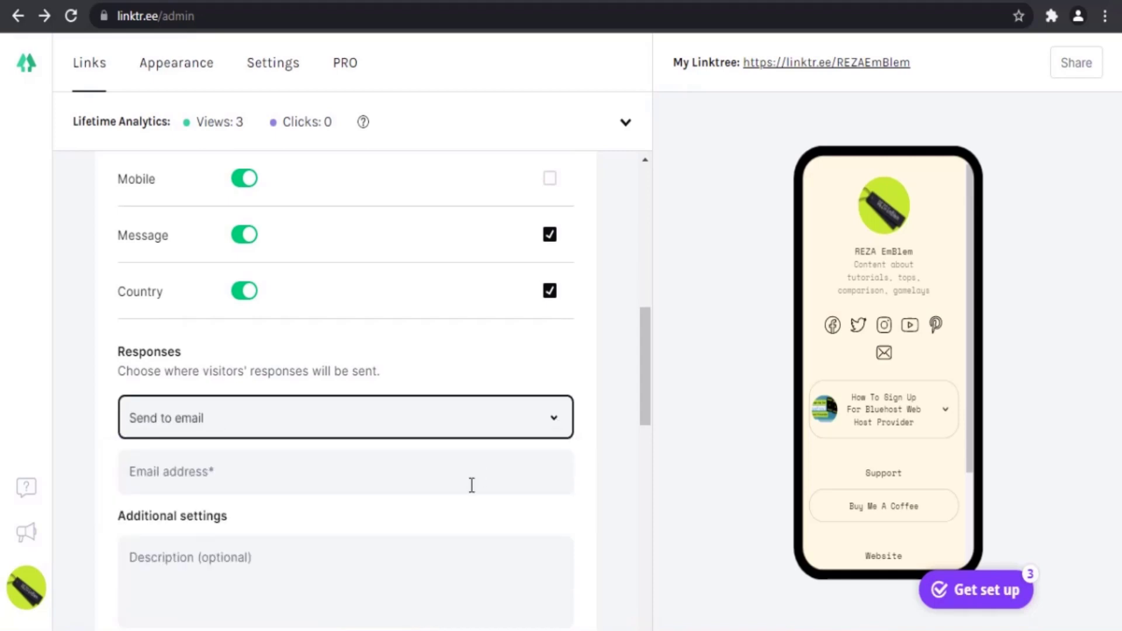
scroll(233, 466, "down", 4)
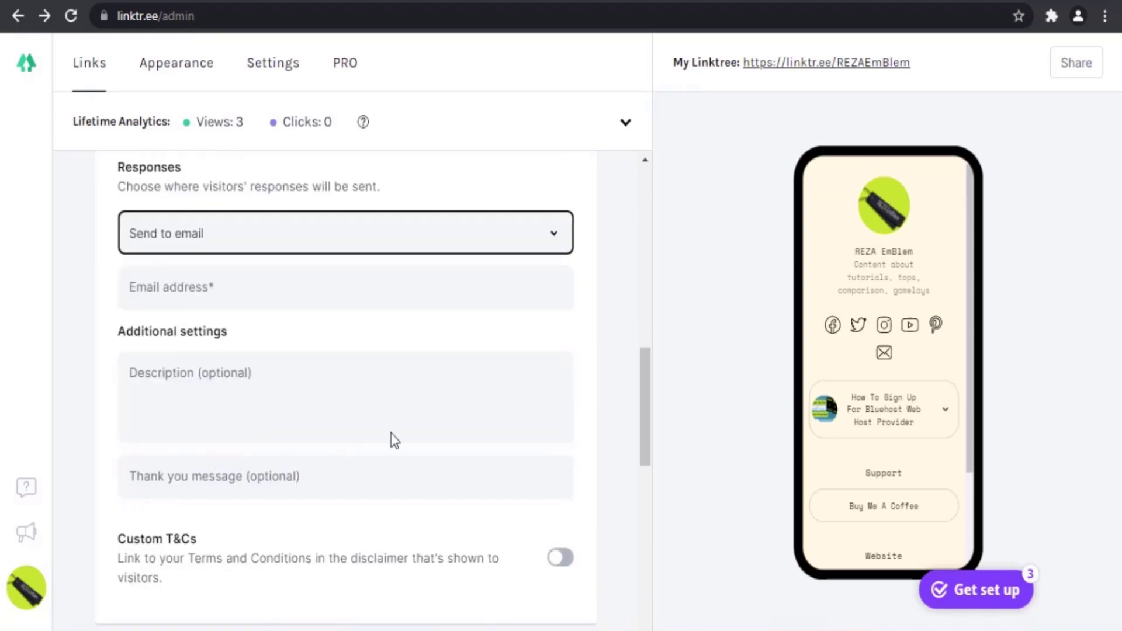
left_click(548, 236)
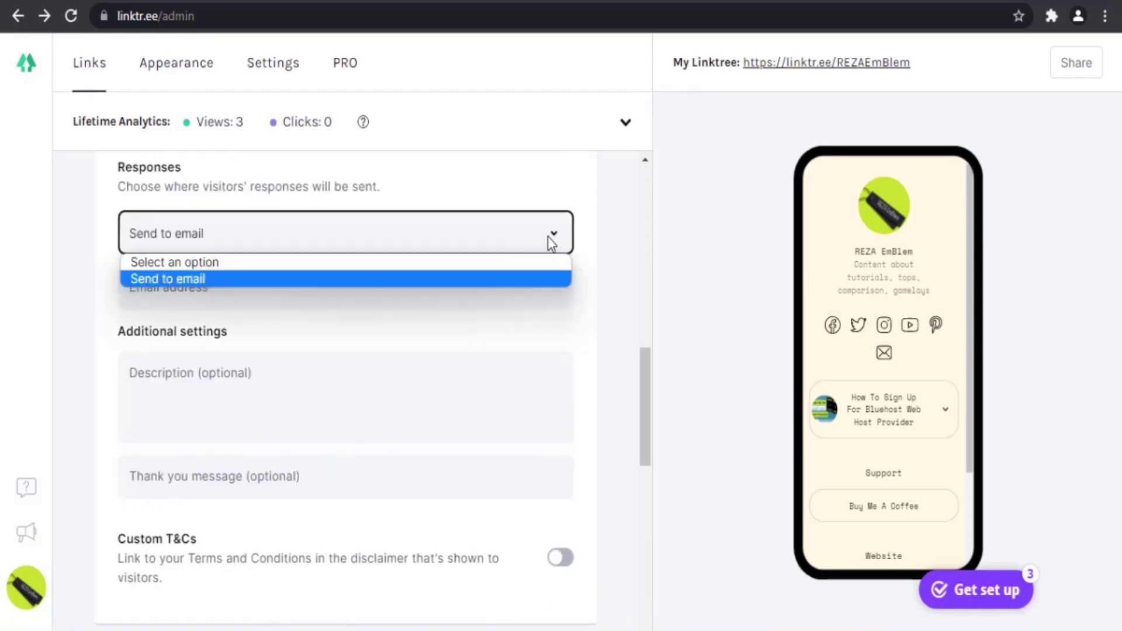
left_click(397, 266)
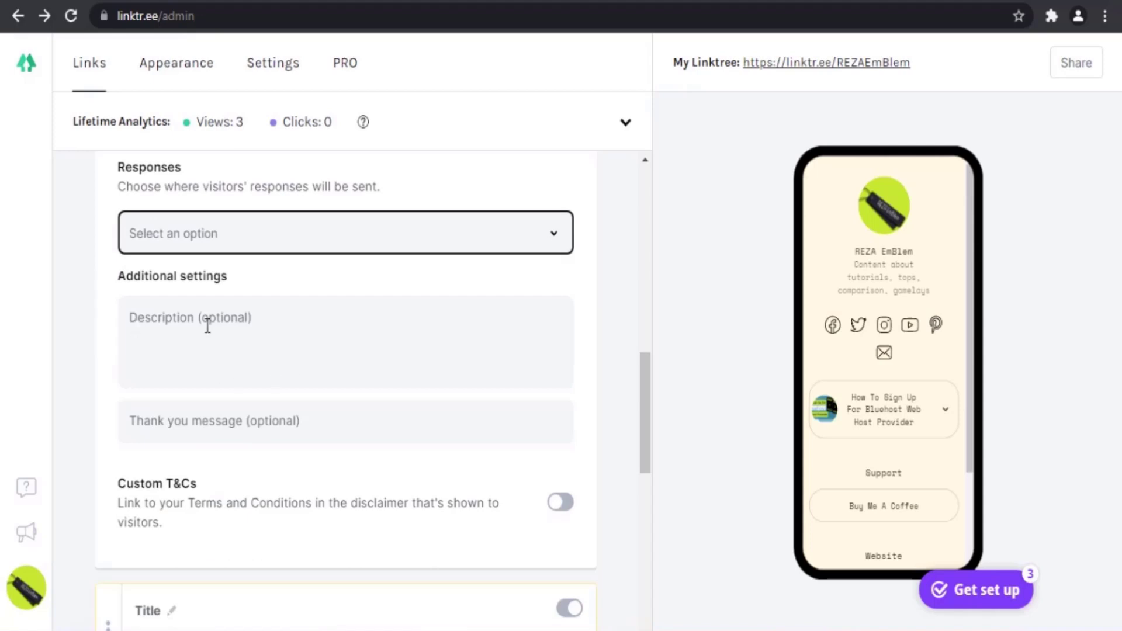
scroll(282, 454, "down", 2)
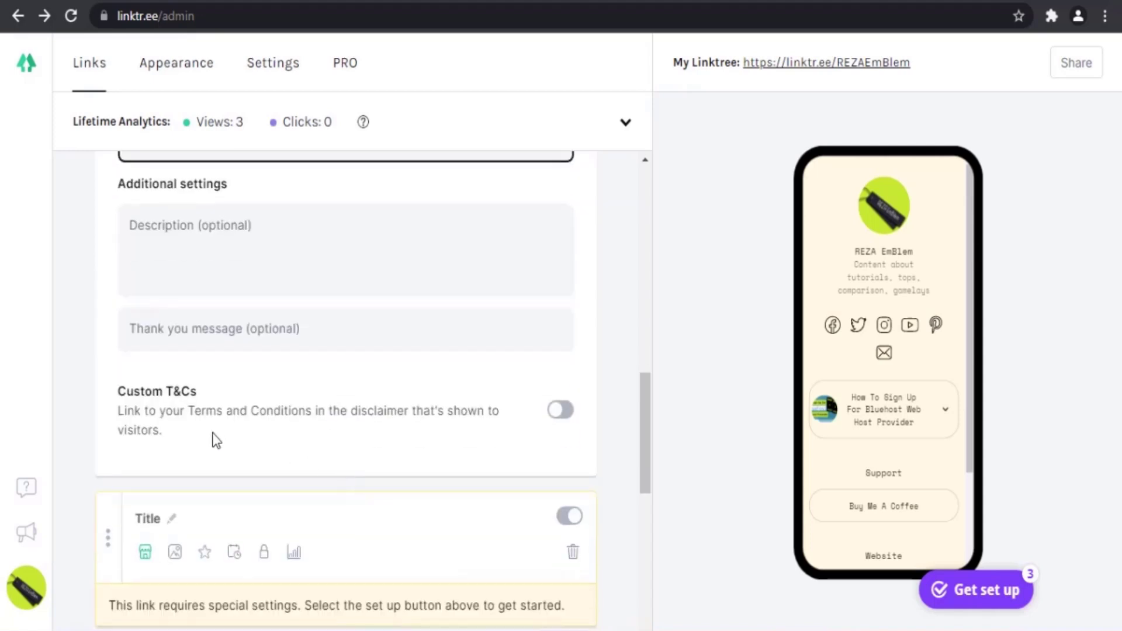
scroll(518, 465, "up", 5)
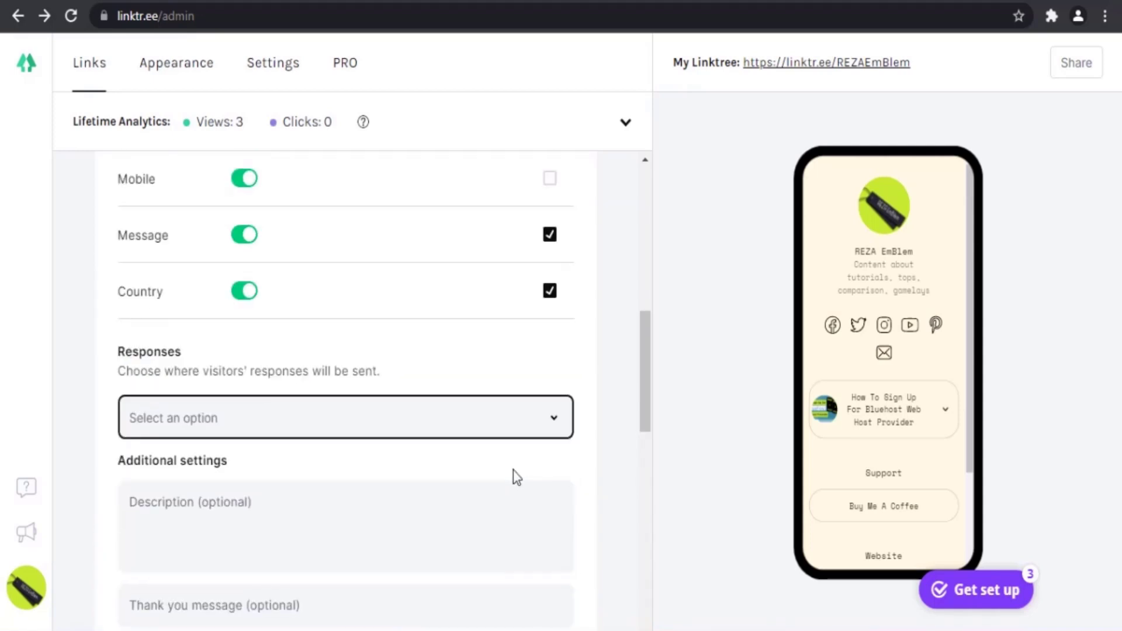
scroll(513, 469, "up", 2)
left_click(478, 367)
scroll(506, 342, "up", 4)
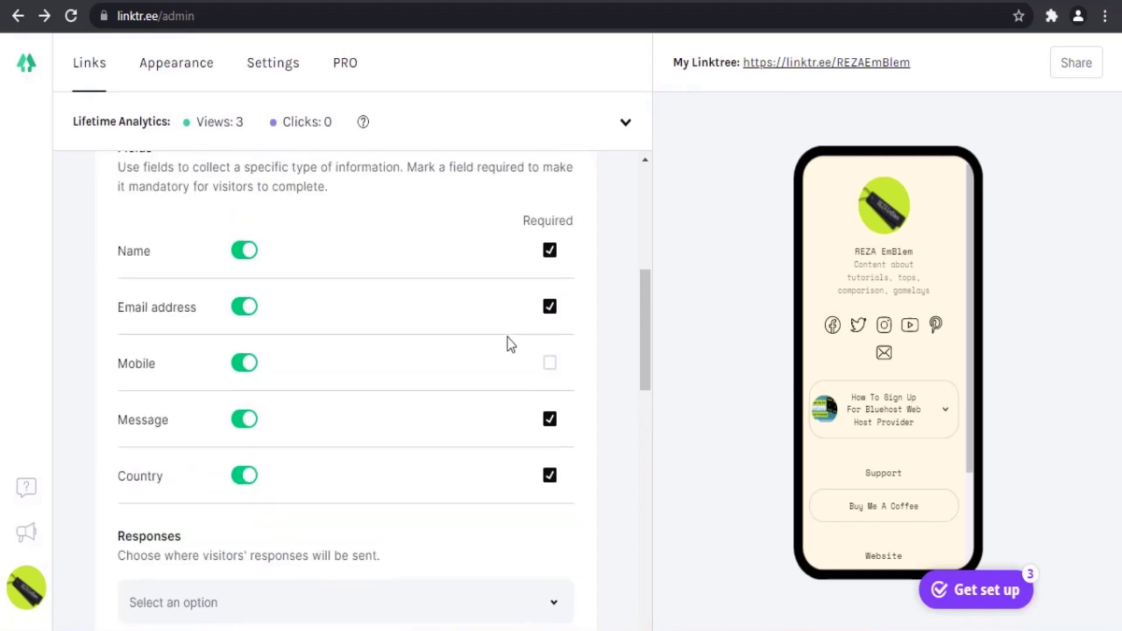
scroll(415, 328, "up", 2)
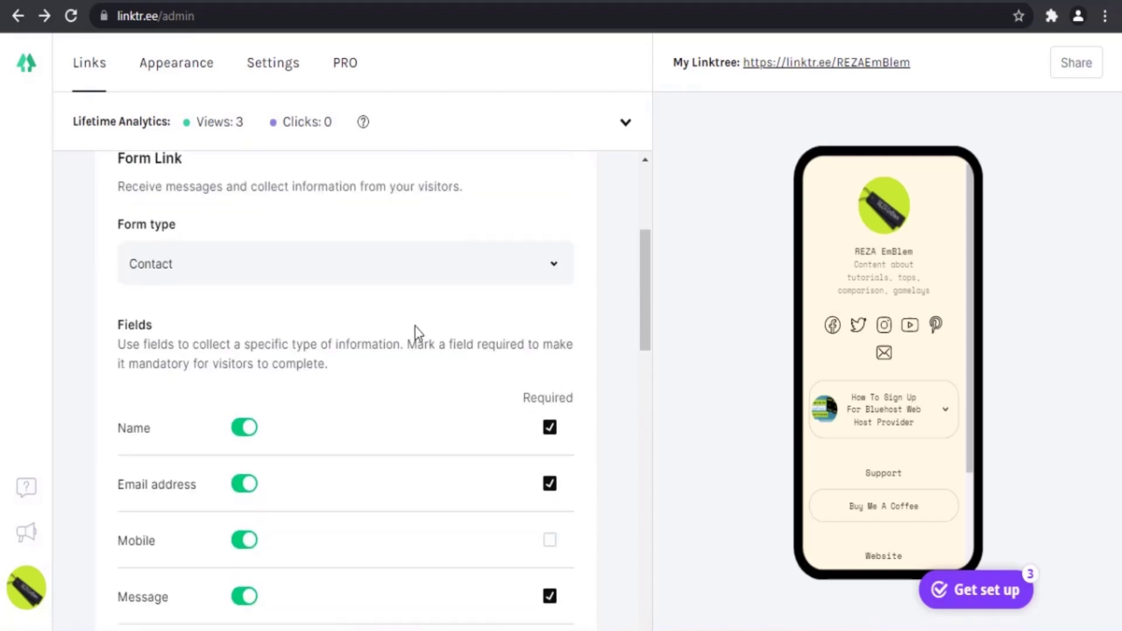
scroll(423, 340, "down", 12)
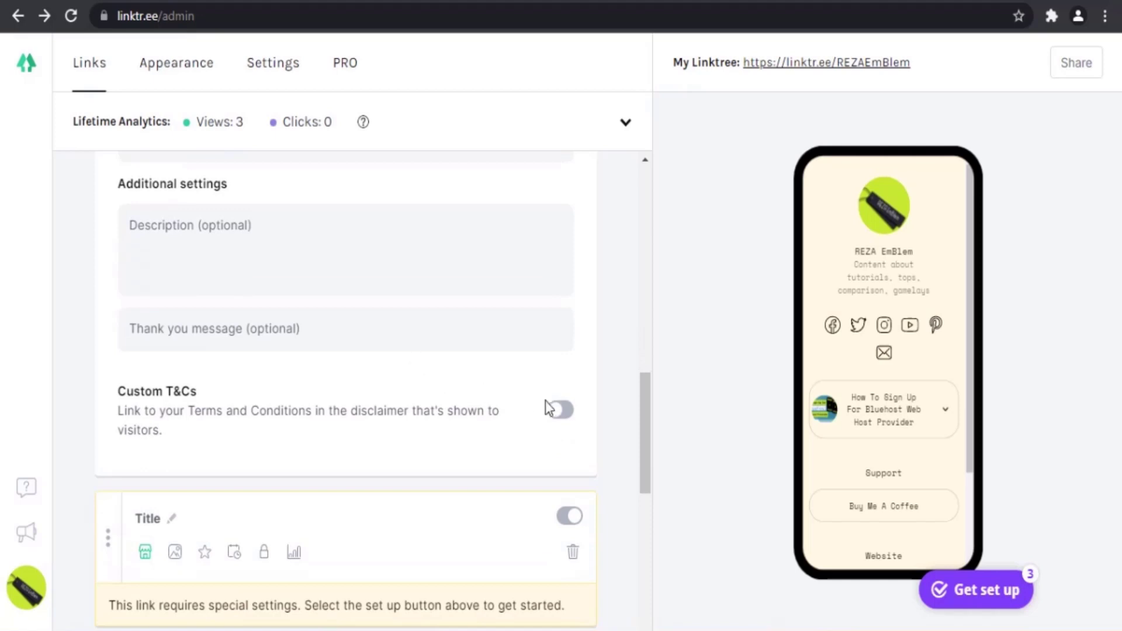
scroll(546, 401, "up", 15)
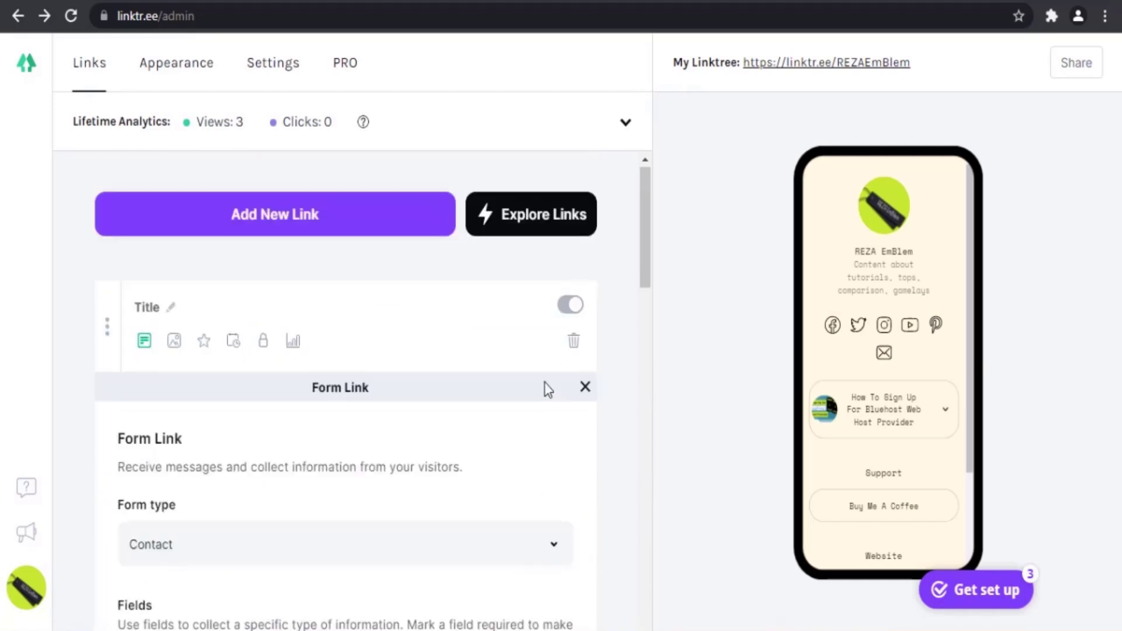
scroll(545, 392, "down", 15)
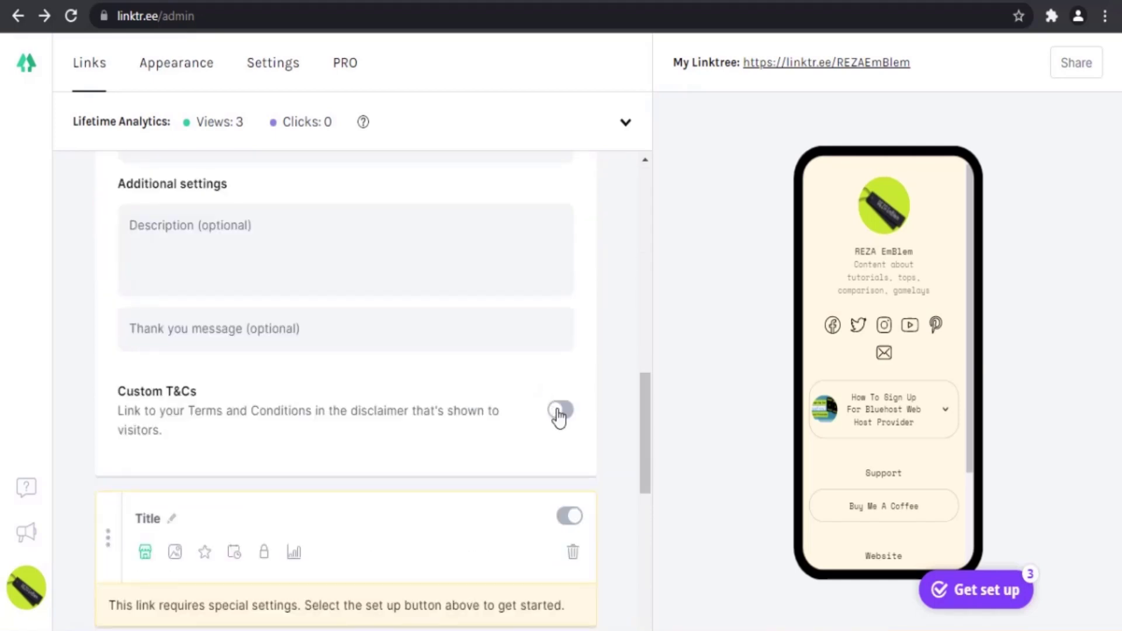
left_click(558, 412)
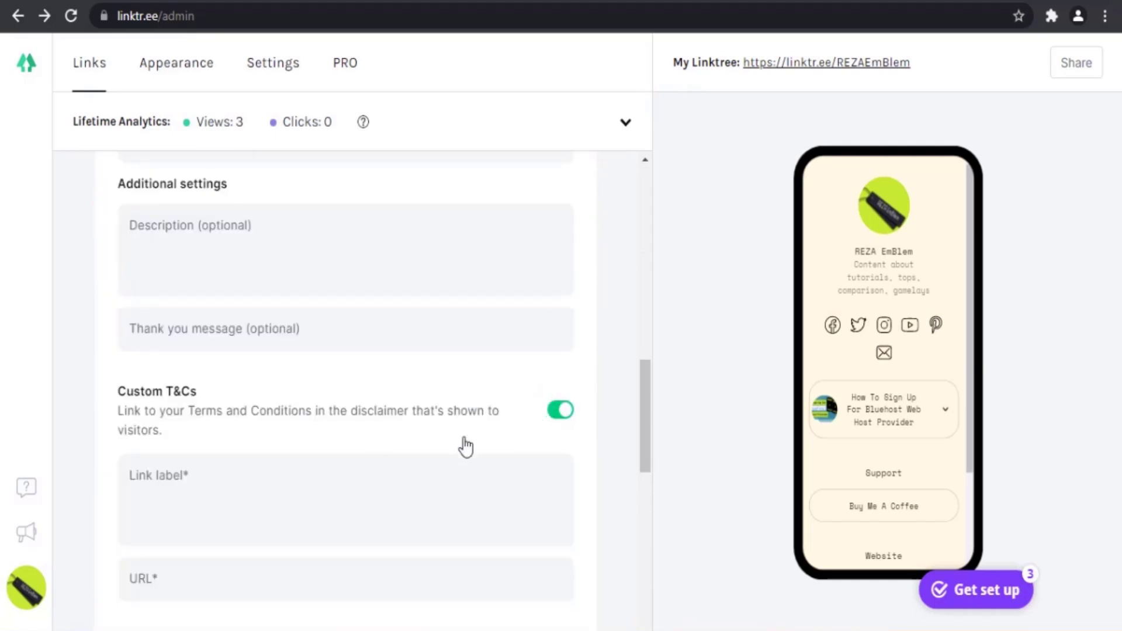
left_click(558, 412)
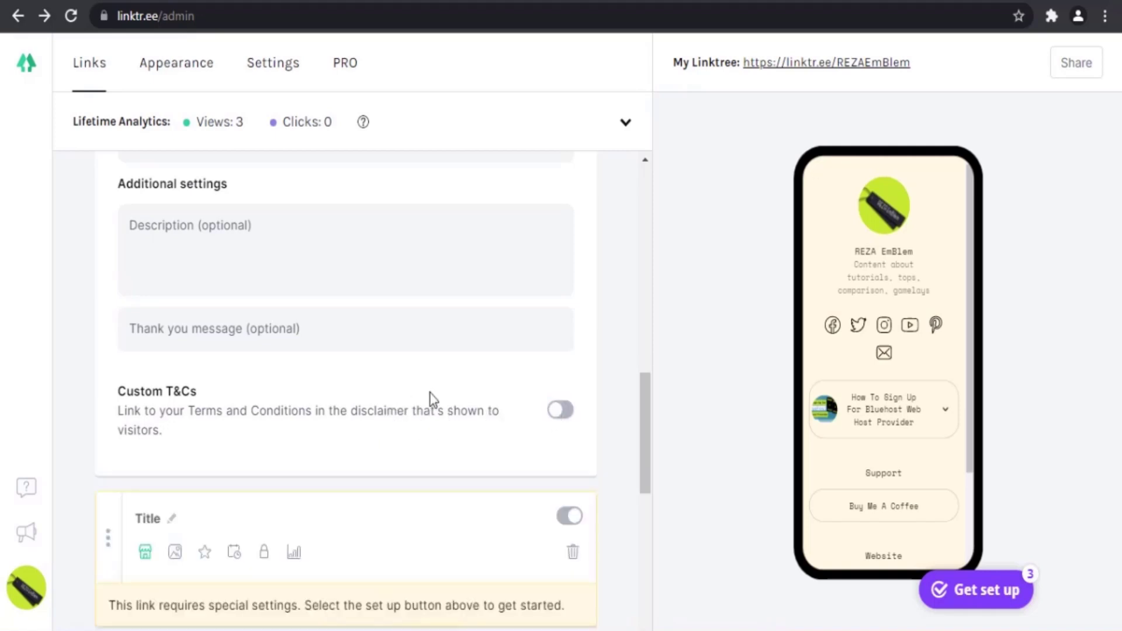
scroll(423, 397, "up", 10)
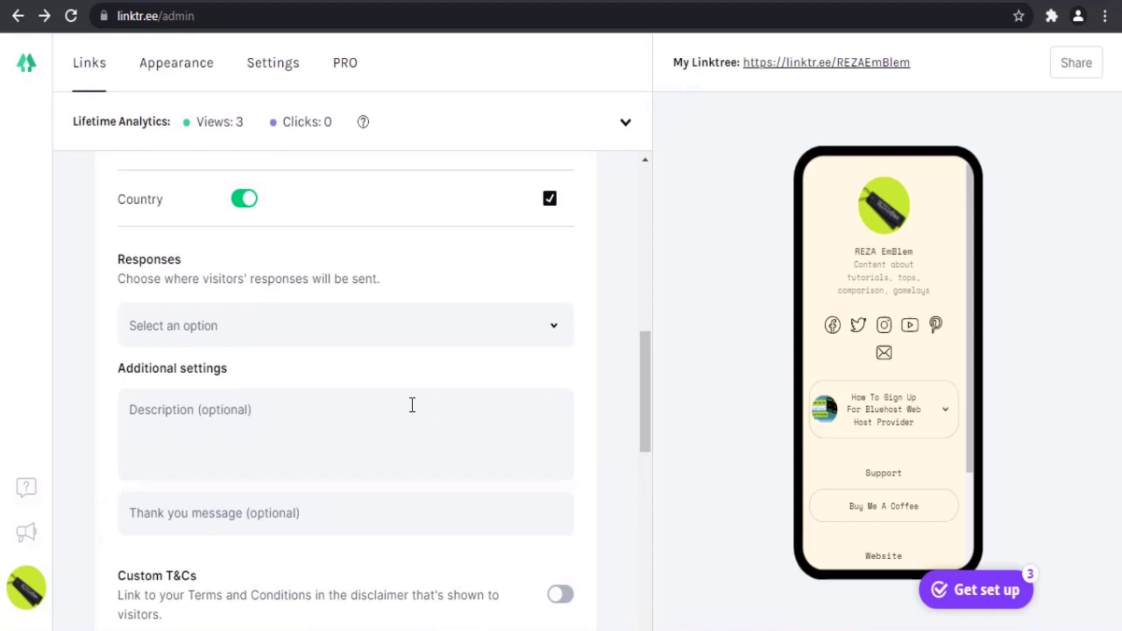
scroll(409, 416, "up", 5)
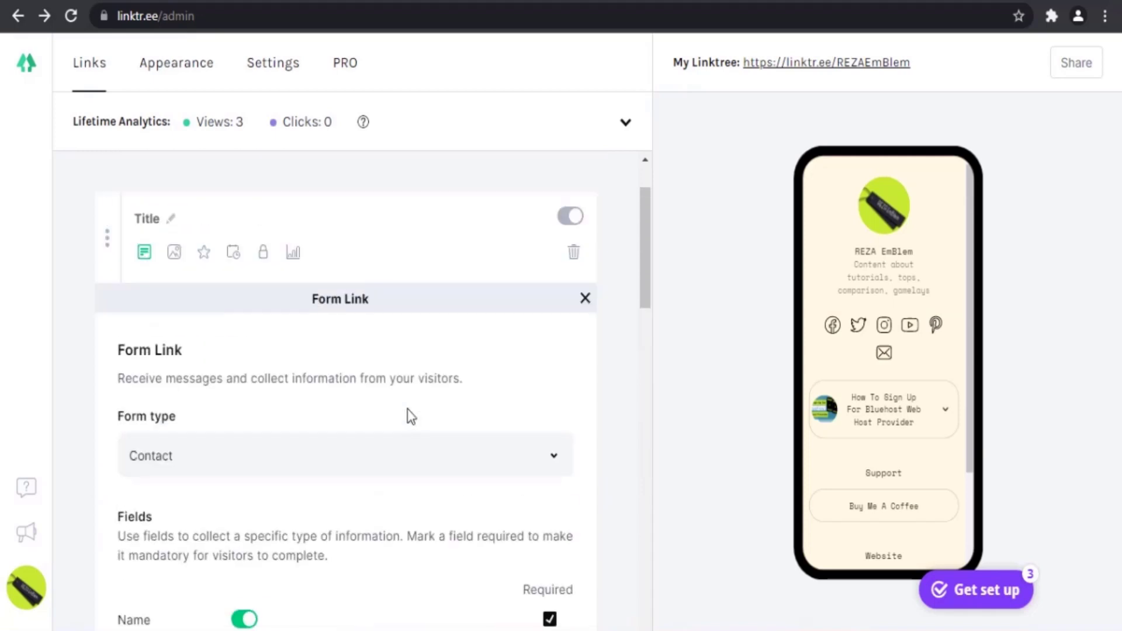